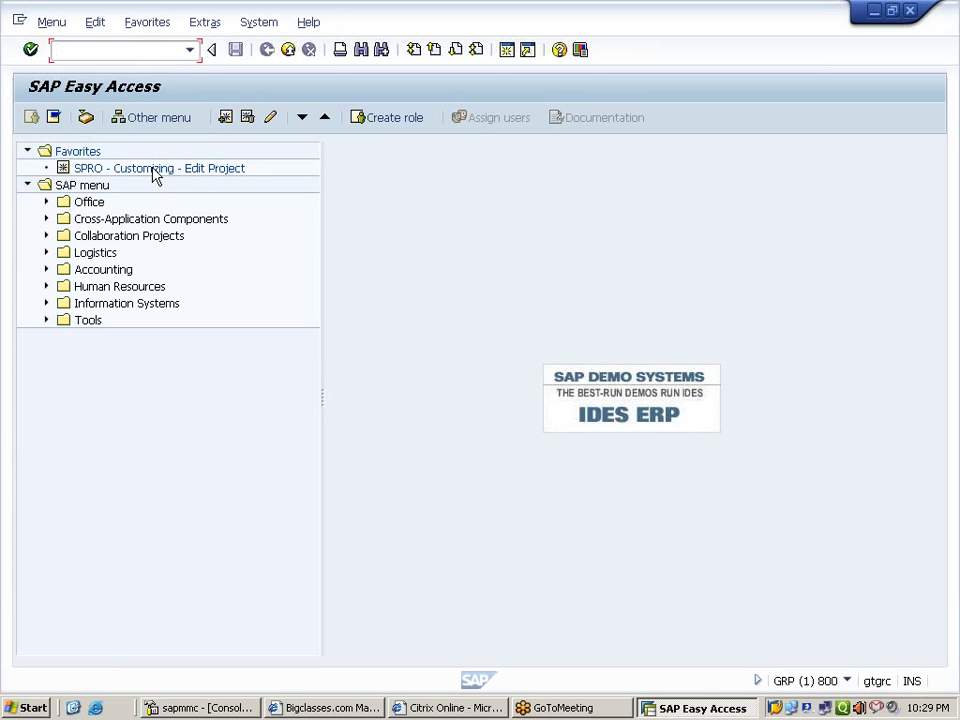
Open the SAP Reference IMG from the SPRO customizing favorite and expand the Personnel Management node
double_click(153, 170)
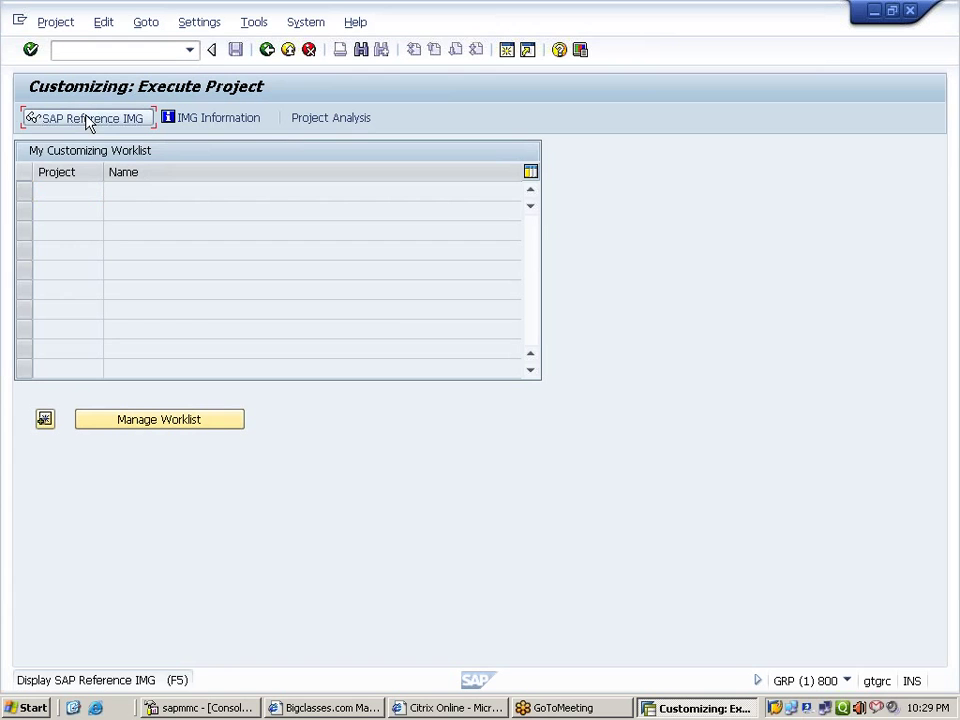
left_click(88, 119)
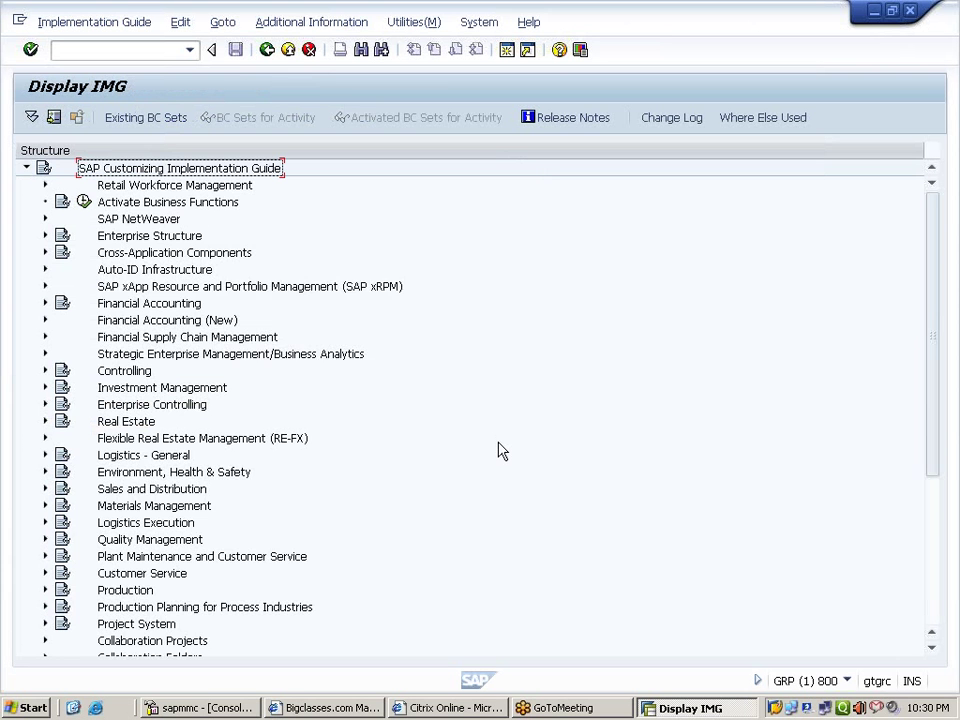
scroll(470, 500, "down", 5)
left_click(44, 440)
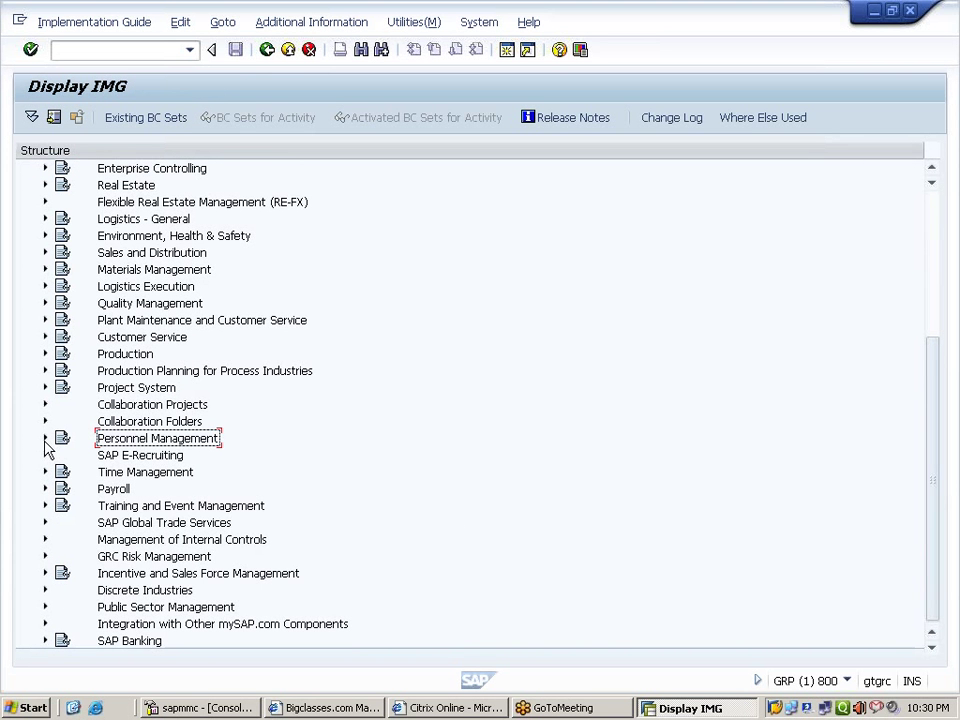
left_click(44, 438)
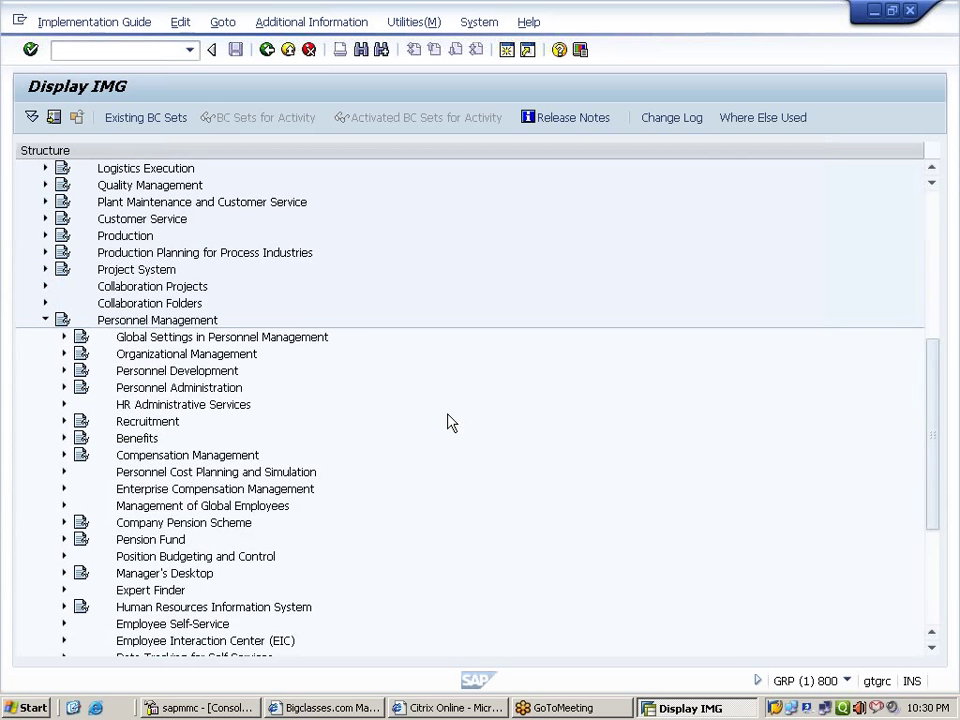
Expand Recruitment under Personnel Management and show the activities in its Basic Settings
scroll(448, 415, "down", 1)
left_click(140, 388)
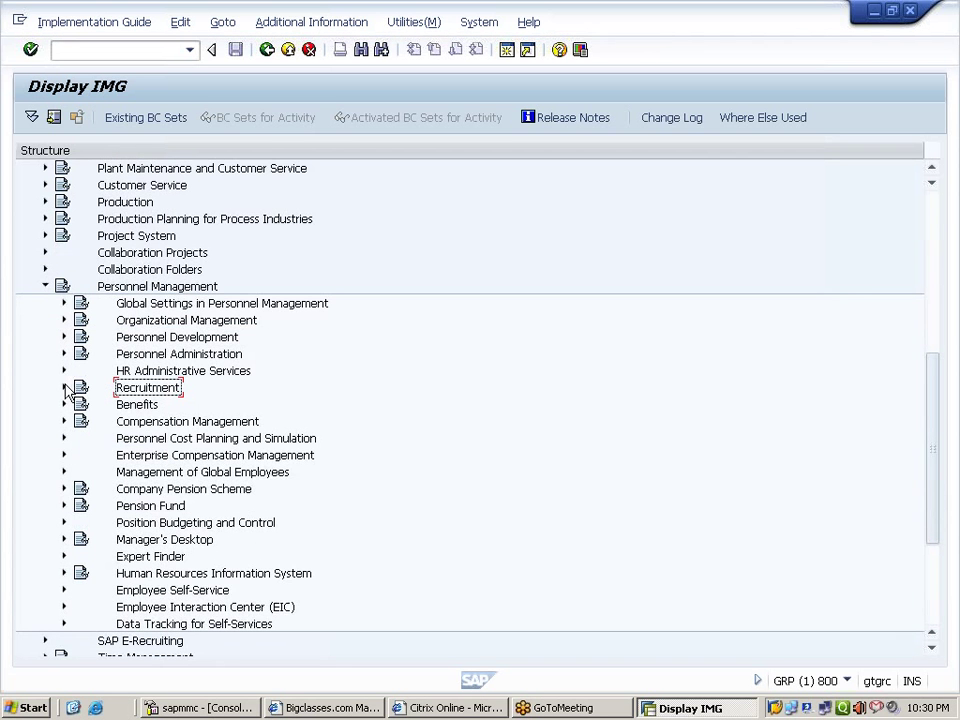
left_click(65, 388)
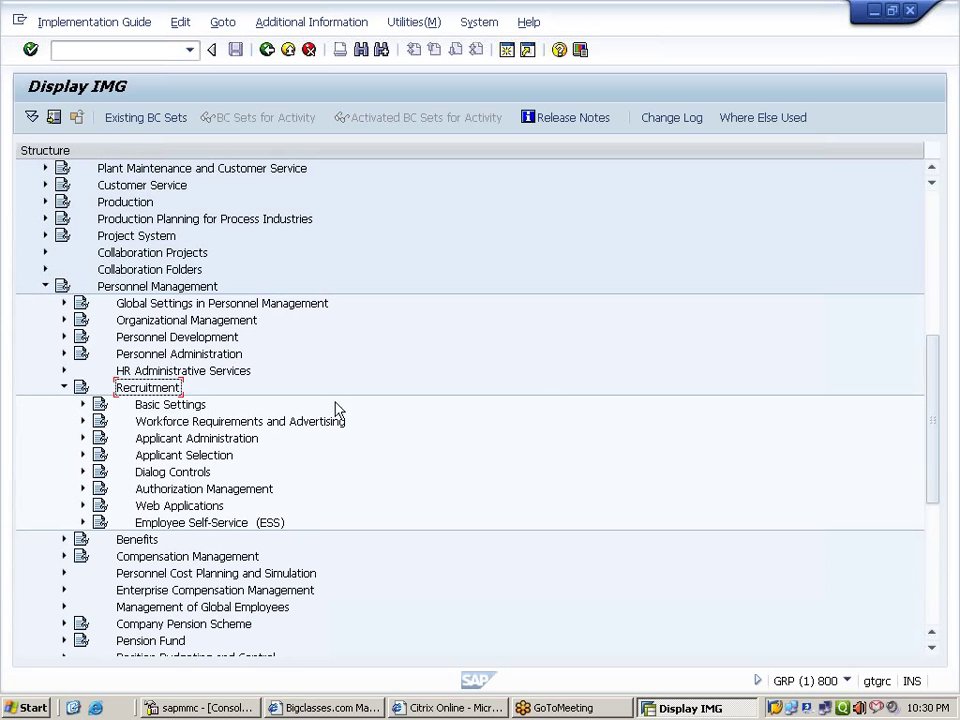
left_click(168, 405)
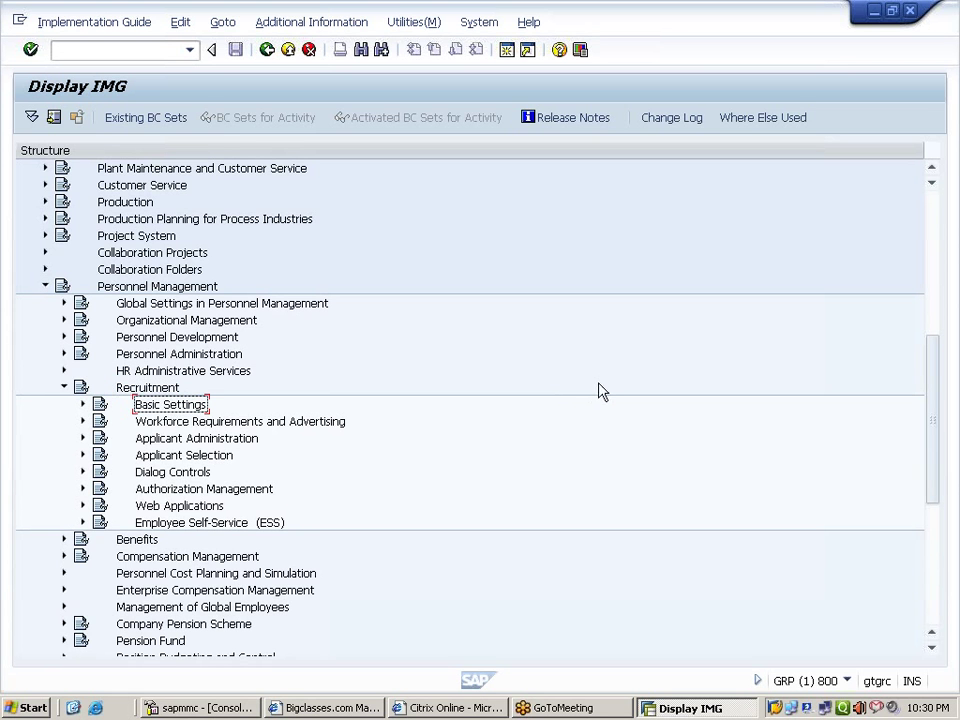
scroll(597, 390, "down", 1)
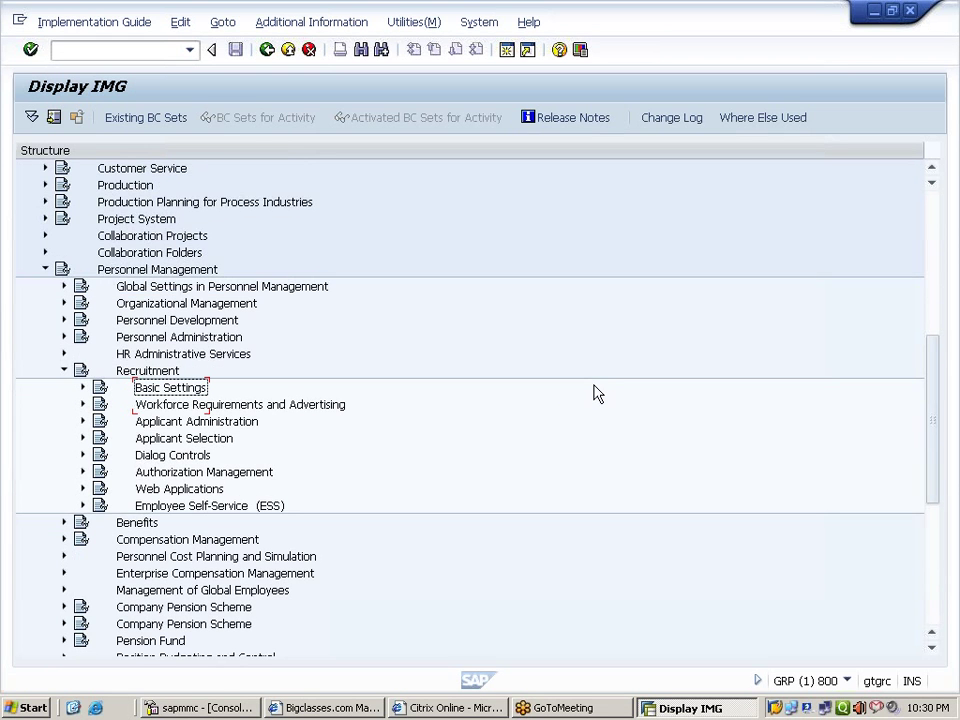
scroll(590, 410, "down", 2)
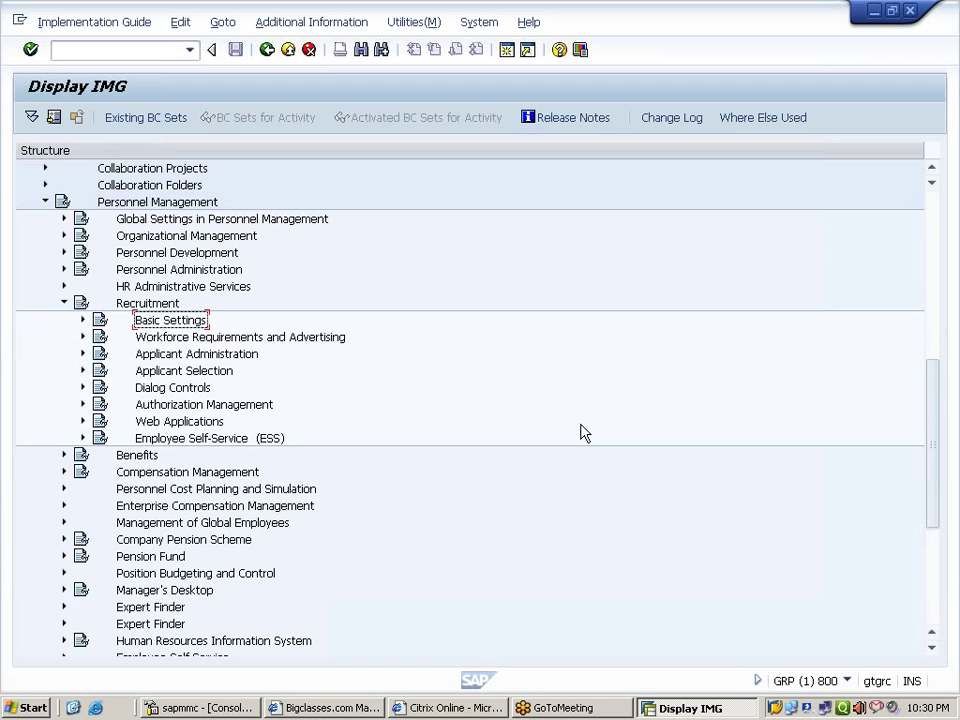
scroll(585, 433, "down", 3)
left_click(84, 202)
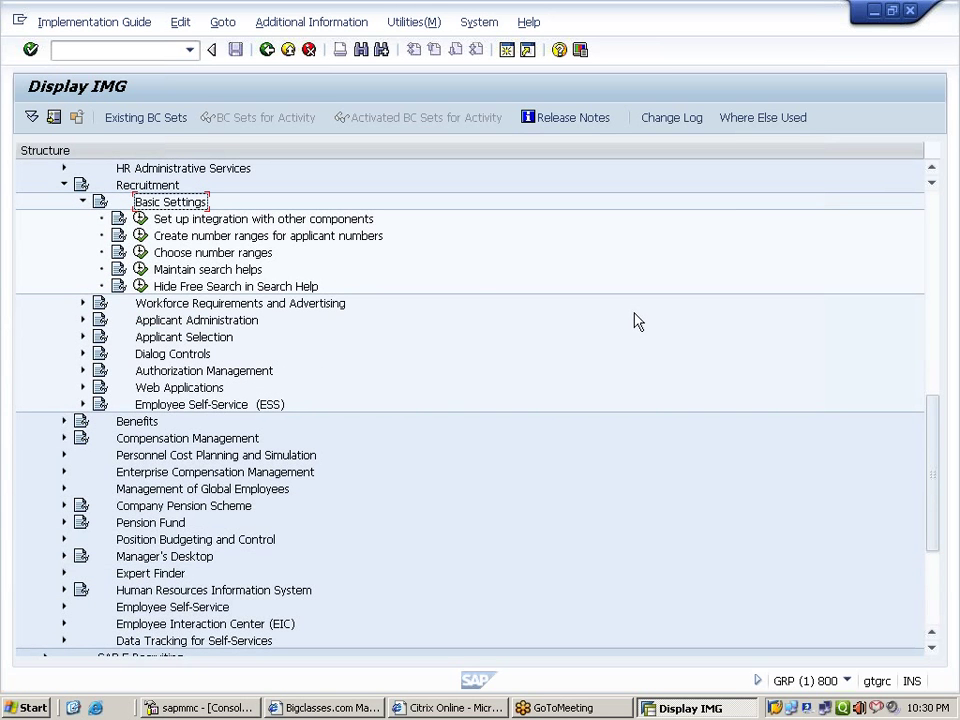
Open the Set up integration with other components activity and review the Personnel Administration integration options for internal applicants and administrators
left_click(246, 219)
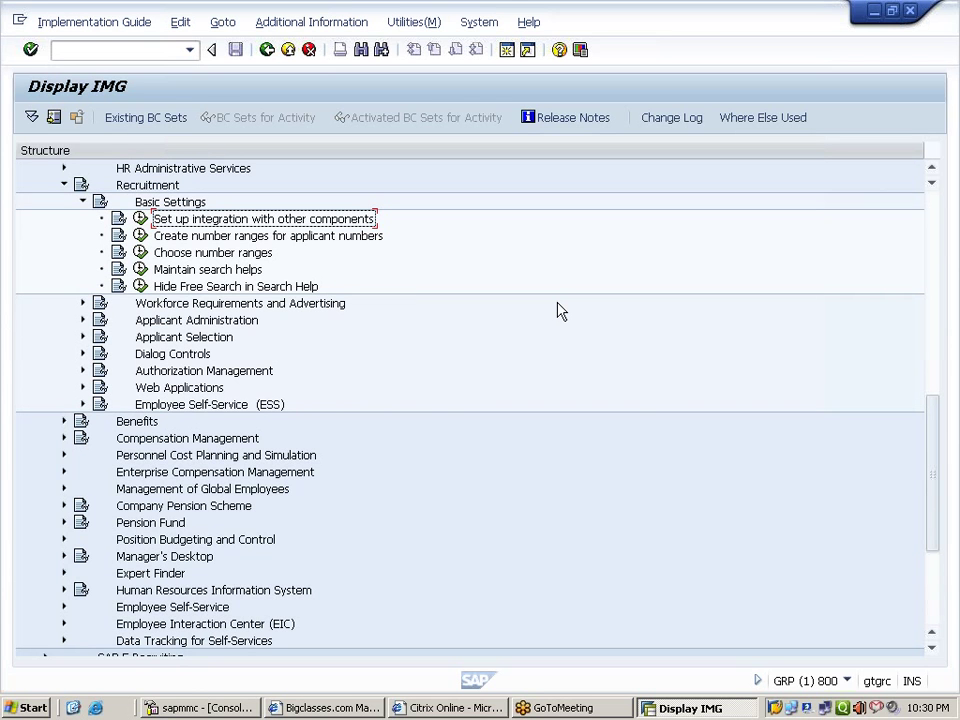
left_click(140, 218)
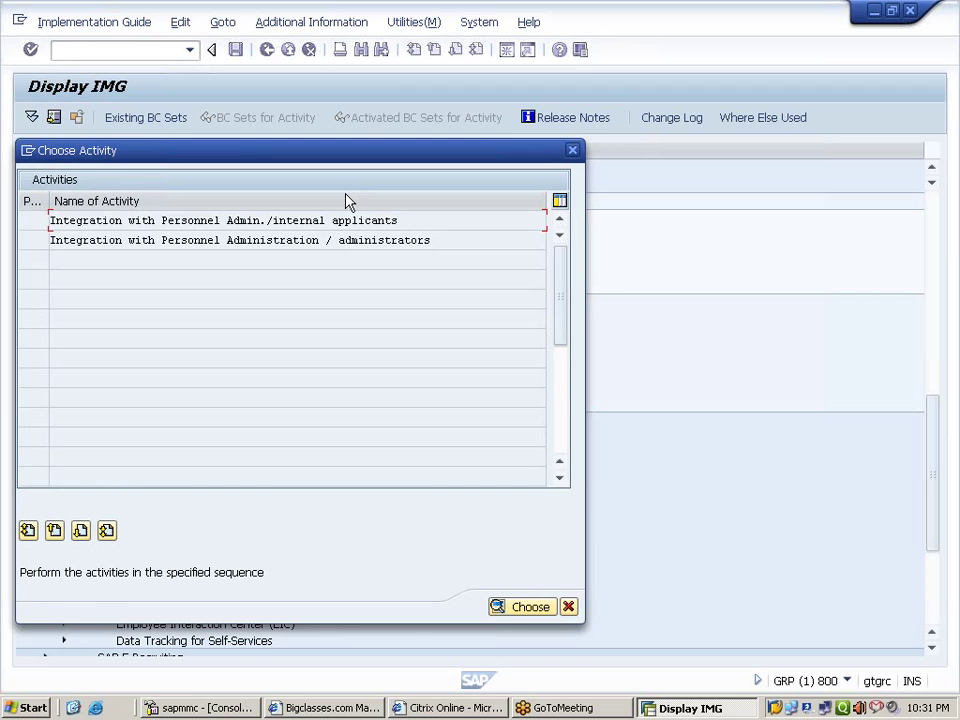
left_click_drag(362, 150, 372, 49)
left_click_drag(282, 120, 408, 120)
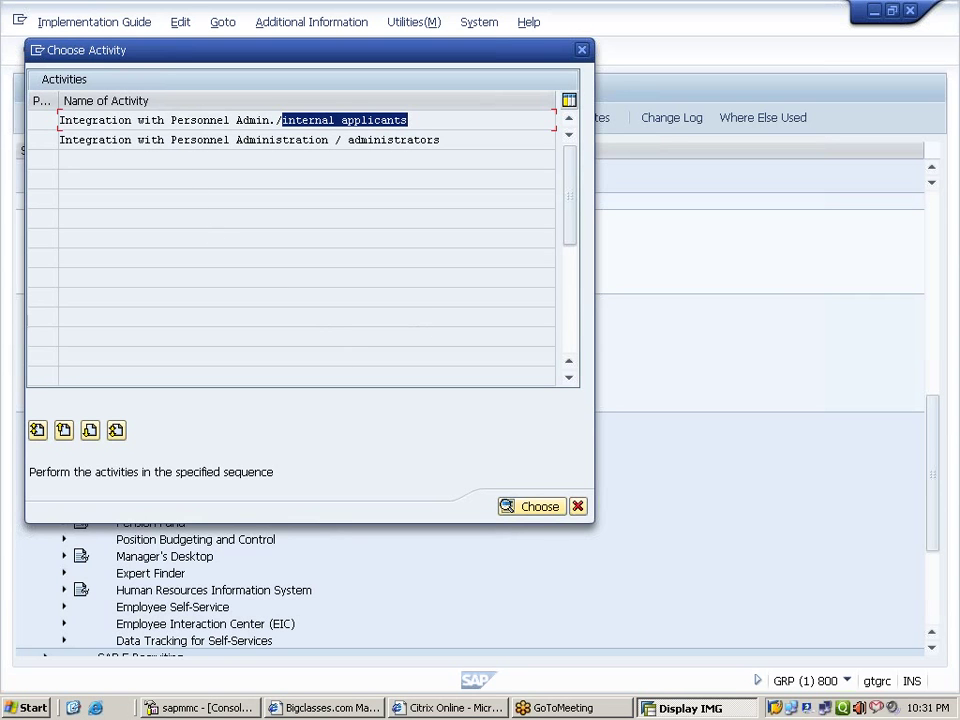
left_click(165, 140)
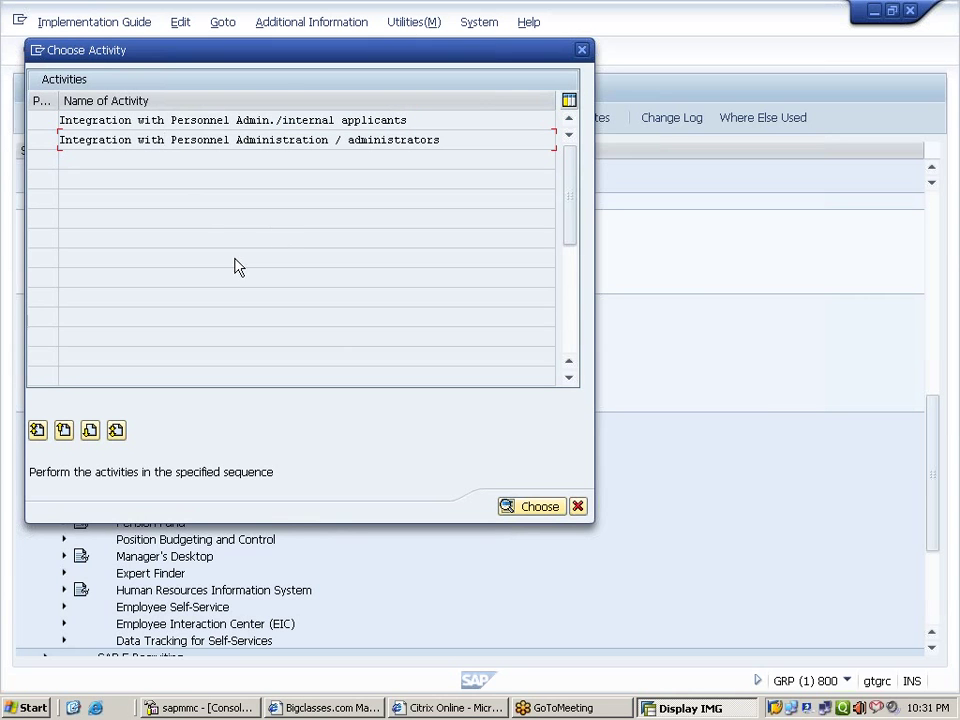
Examine the PRELI decision tree for integrating internal applicants with Personnel Administration, including its return value, and return to the activity choice
double_click(280, 121)
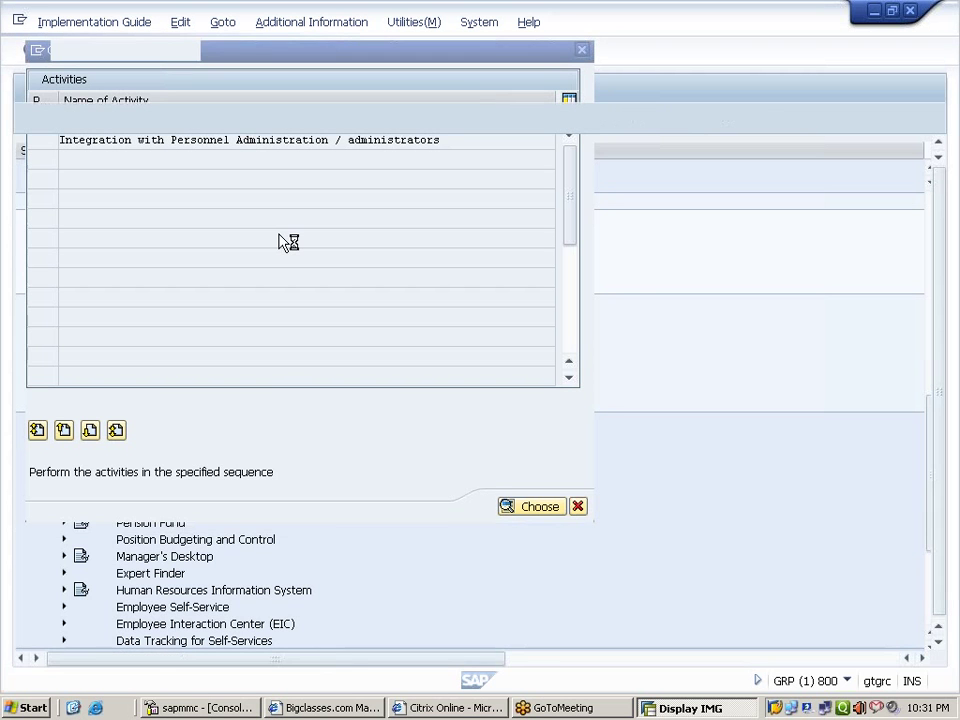
left_click(38, 165)
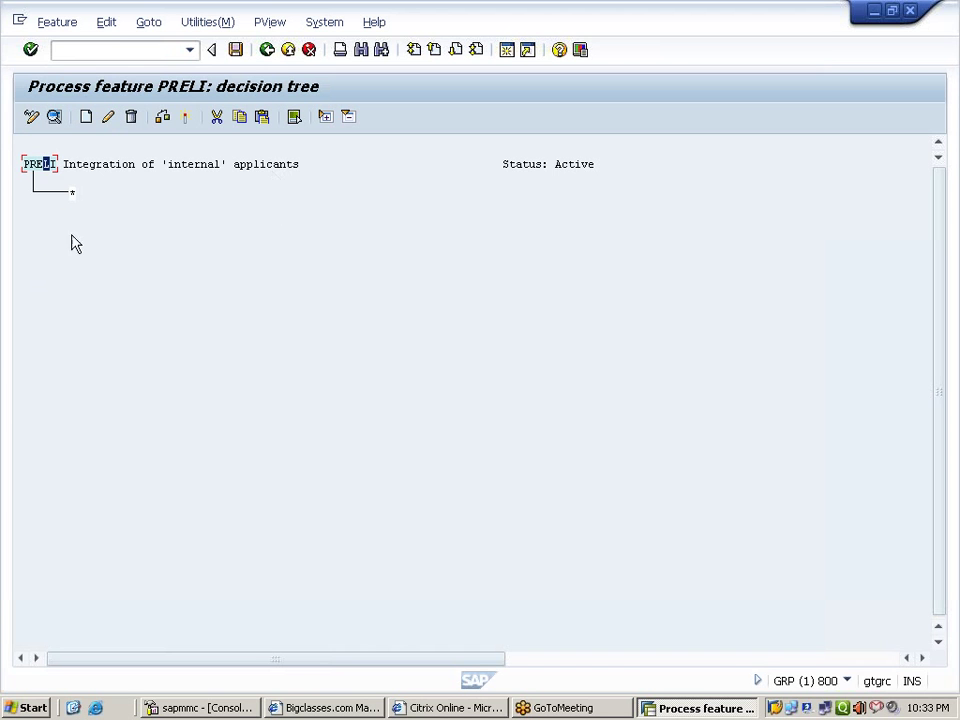
left_click(72, 194)
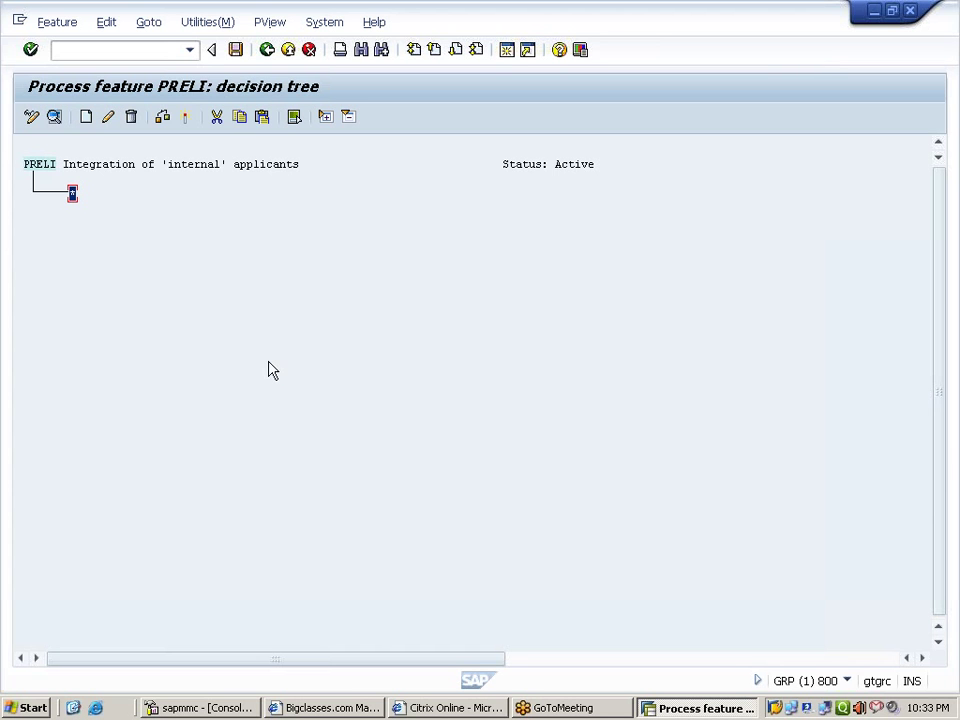
left_click(266, 52)
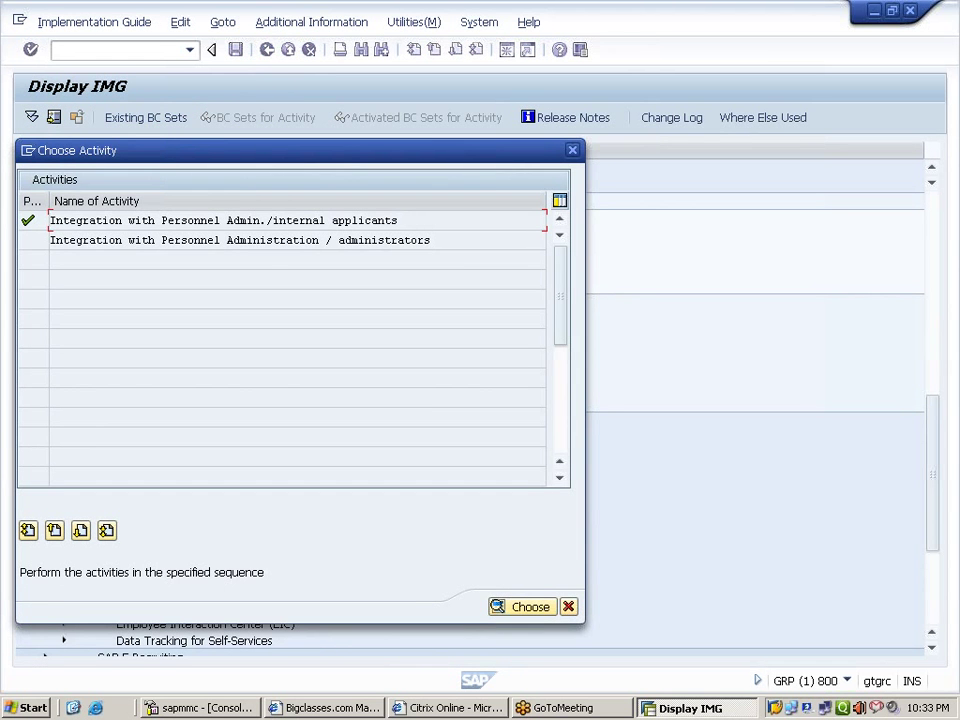
Examine the PRELR decision tree for applicant/employee integration through the administrators activity, and close the activity choice
double_click(262, 242)
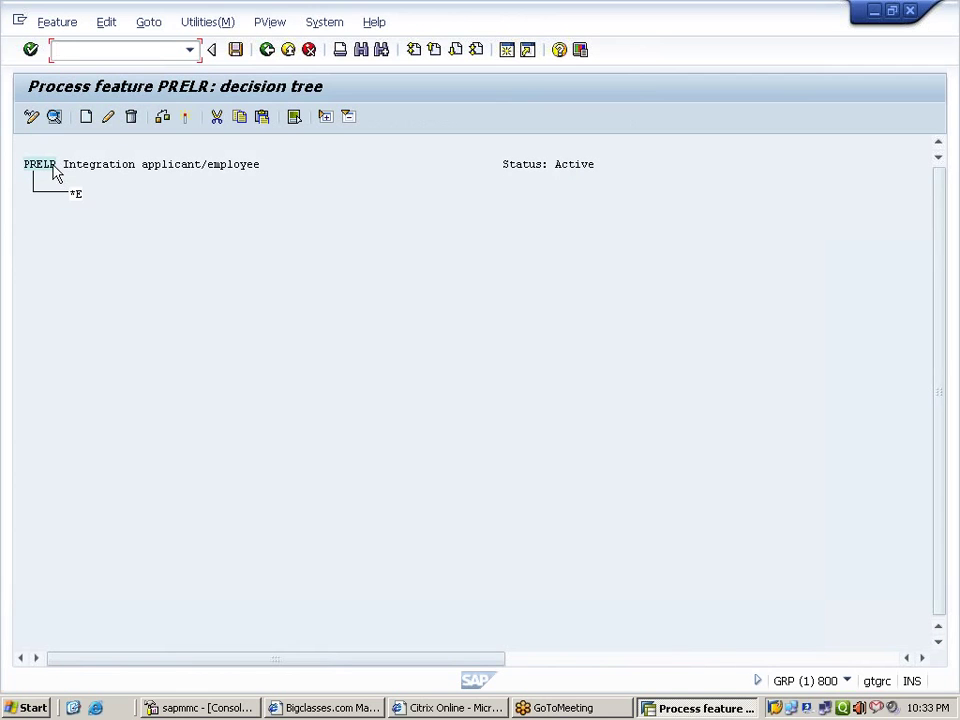
left_click(50, 166)
left_click(76, 194)
left_click(72, 196)
left_click(211, 165)
left_click(267, 52)
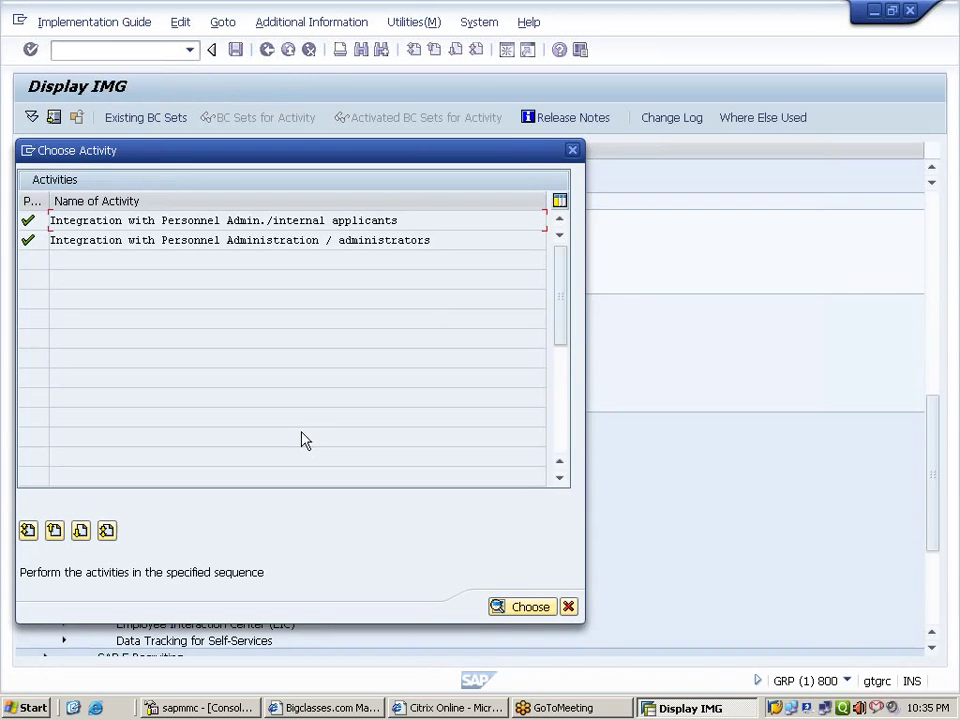
left_click(572, 151)
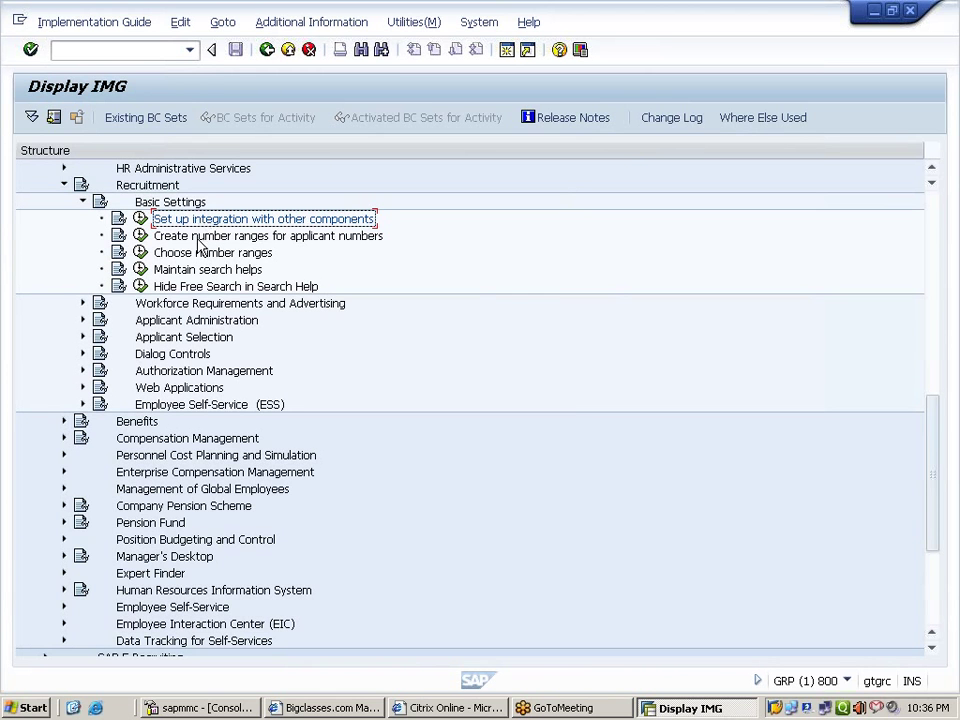
Open the applicant number range intervals for maintenance, review interval 01's limits, external-number flag and the number range object, and return to the IMG
left_click(201, 236)
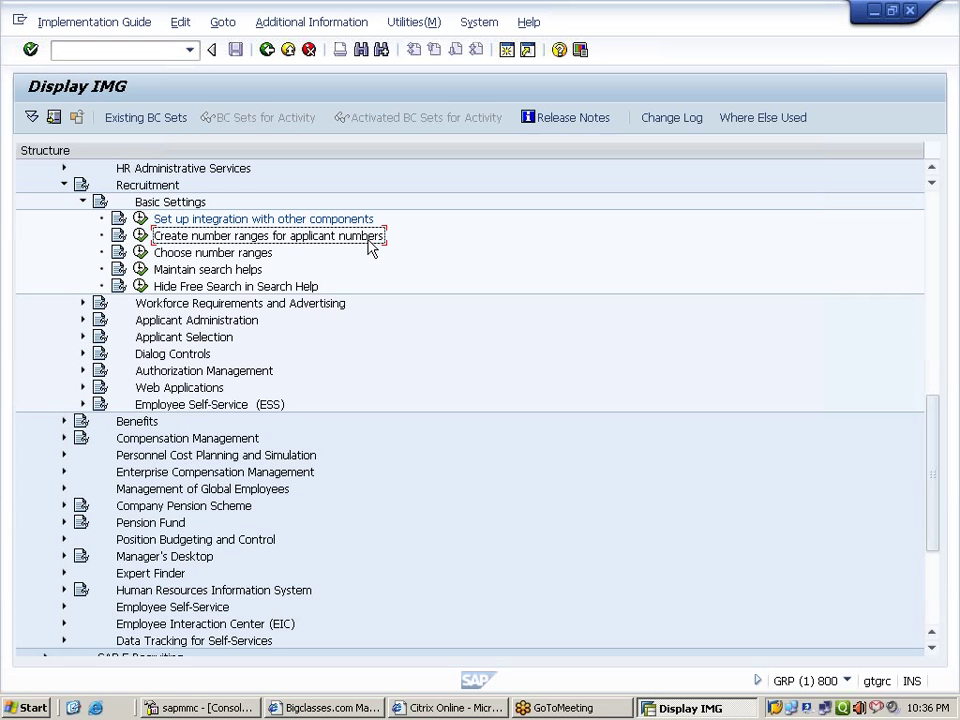
left_click(139, 236)
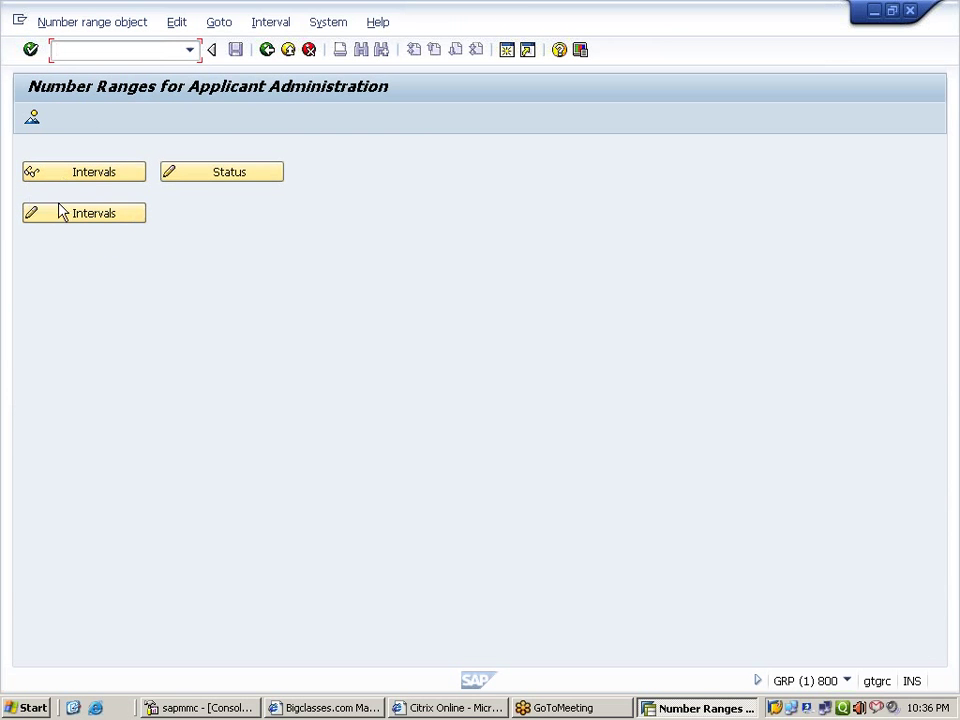
left_click(60, 216)
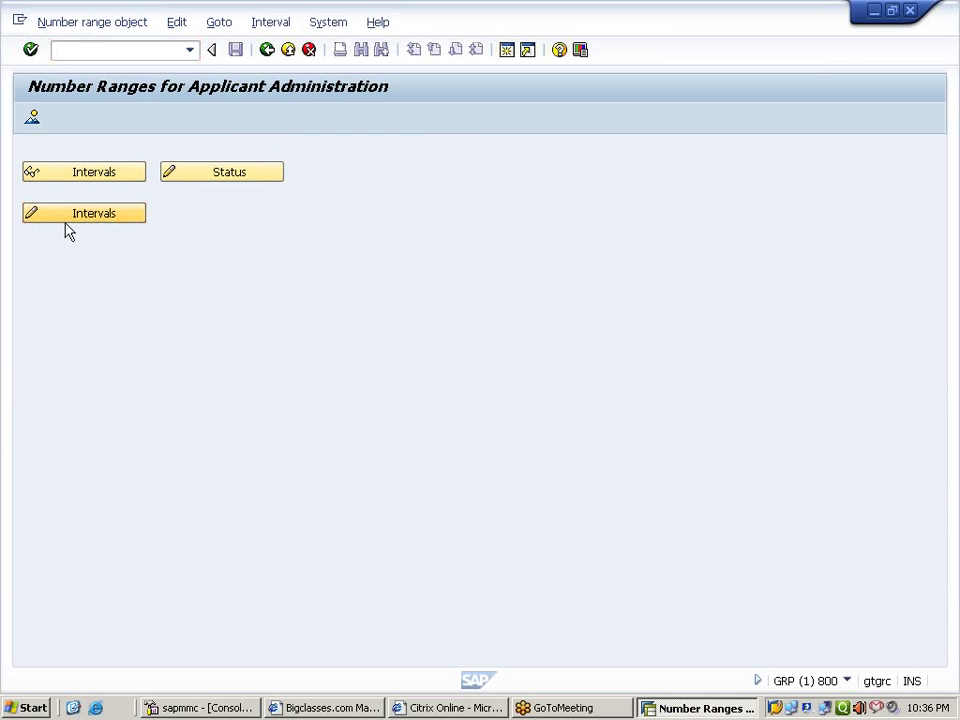
left_click_drag(55, 254, 40, 254)
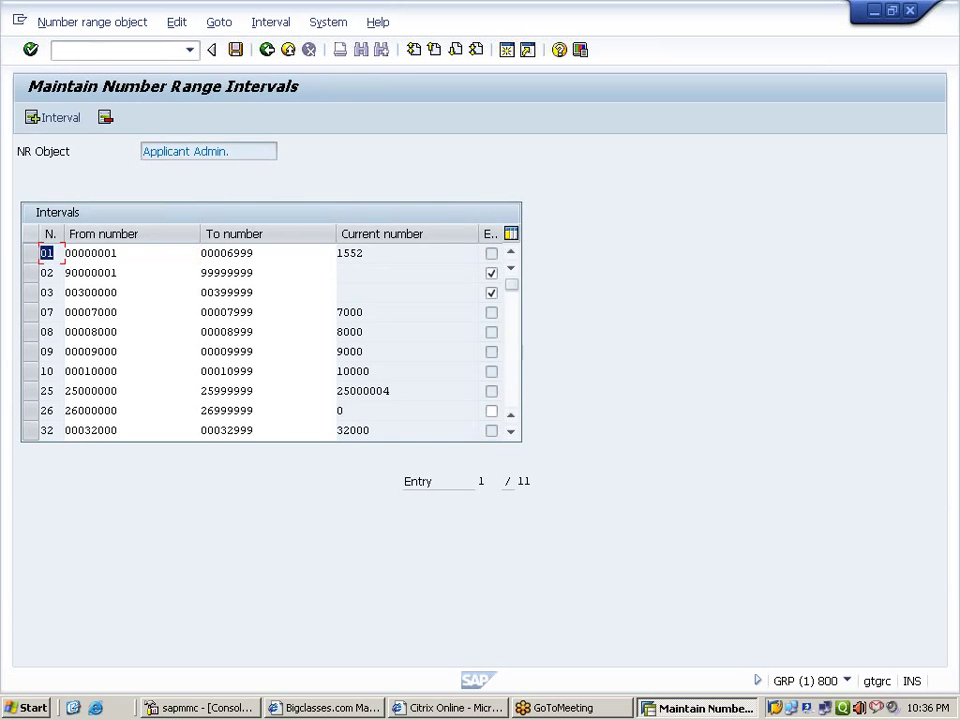
left_click_drag(118, 254, 105, 254)
left_click_drag(254, 253, 213, 253)
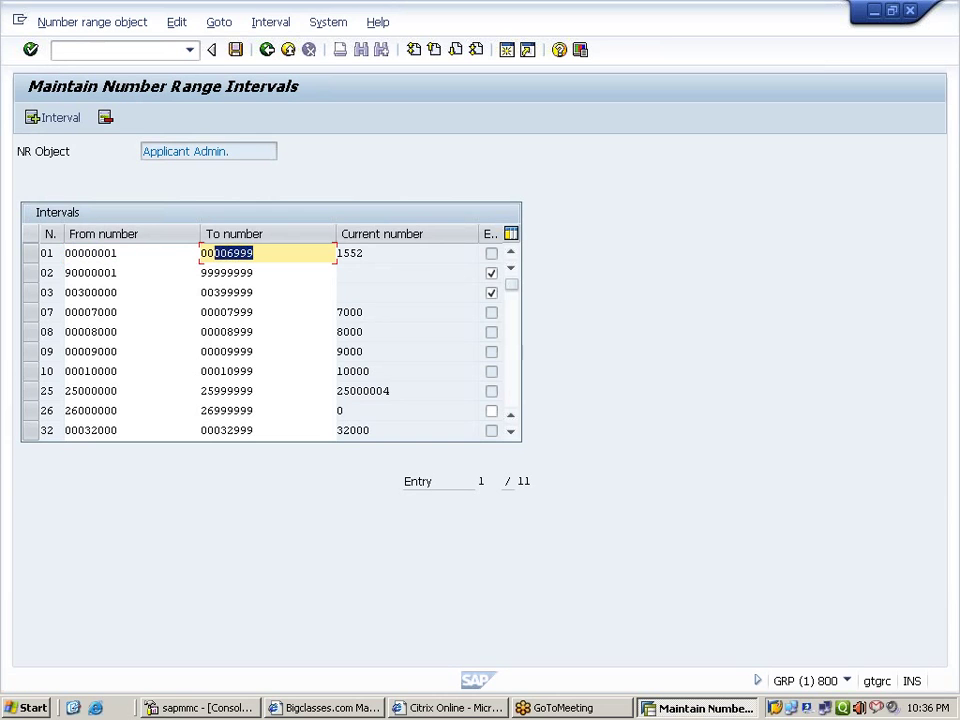
left_click(490, 256)
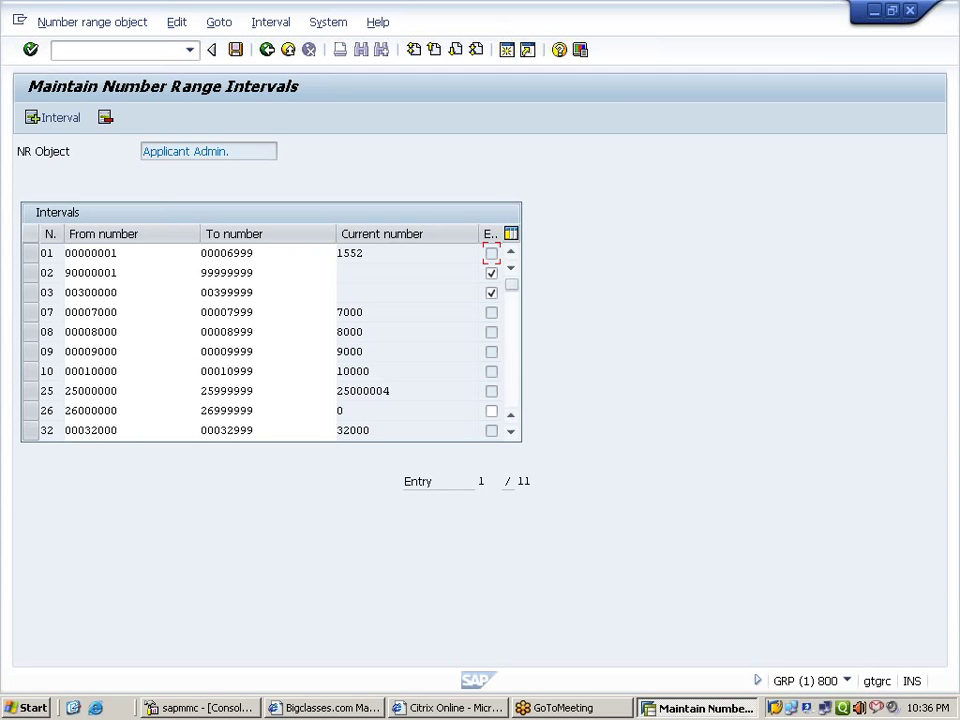
left_click_drag(143, 151, 231, 151)
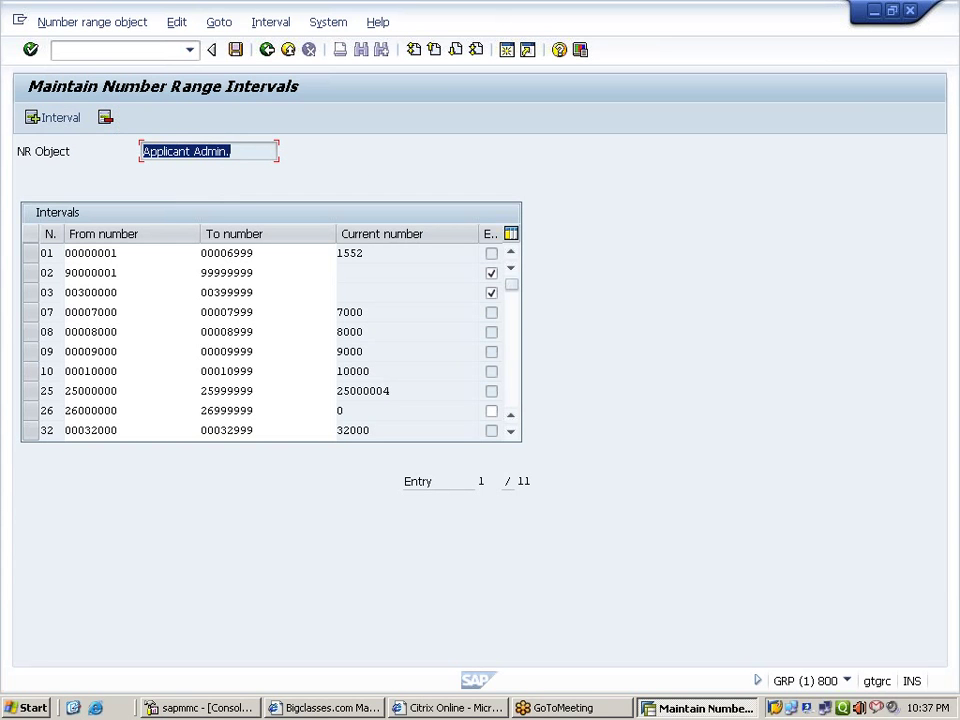
left_click(232, 152)
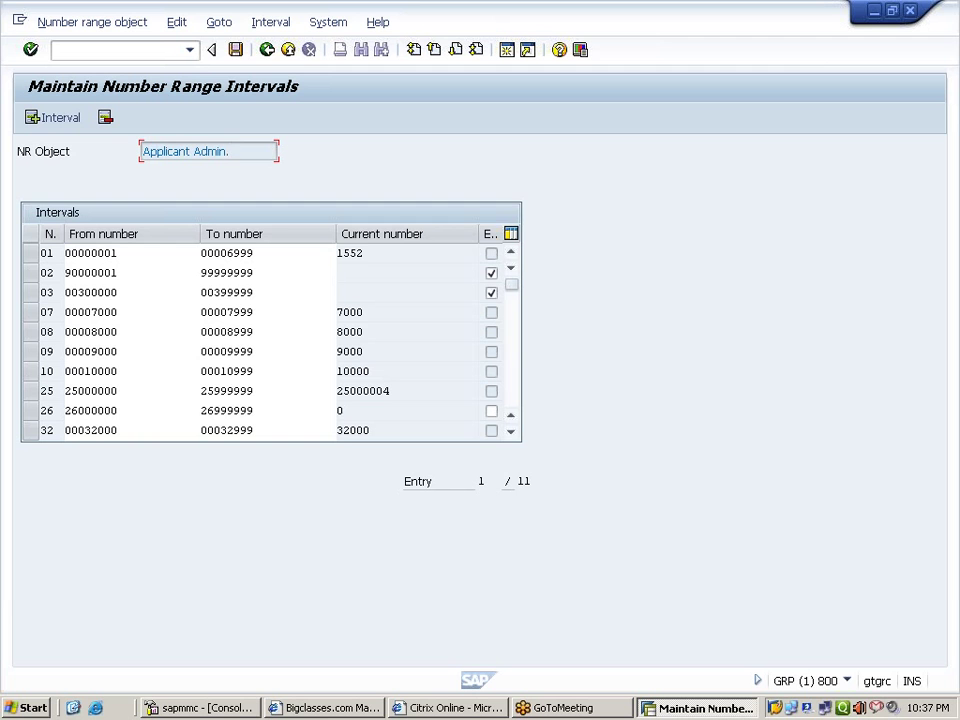
left_click(266, 50)
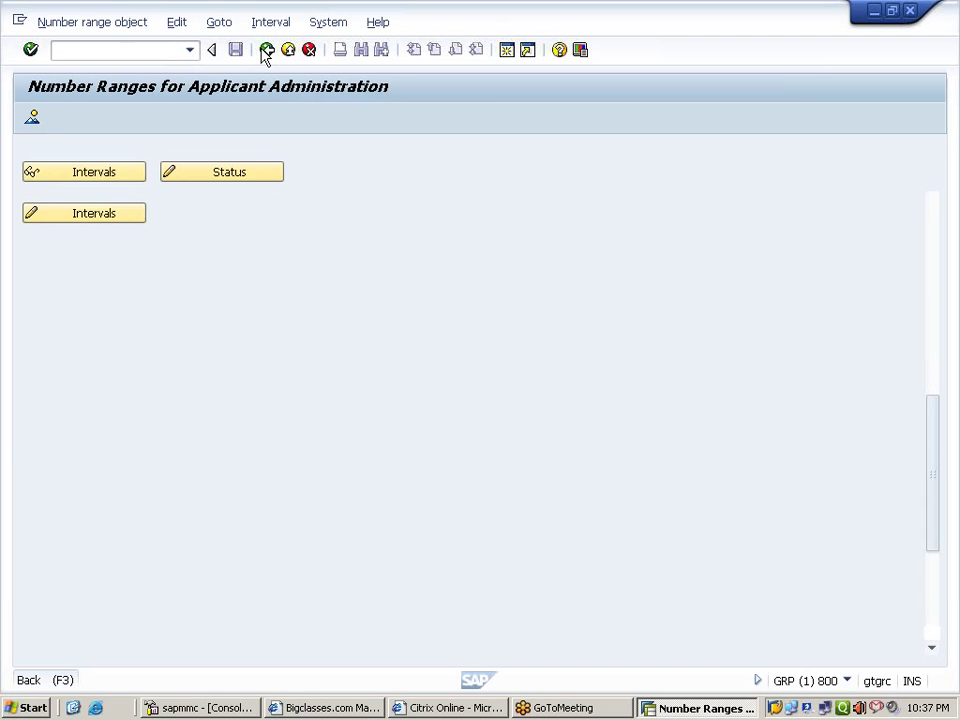
left_click(266, 50)
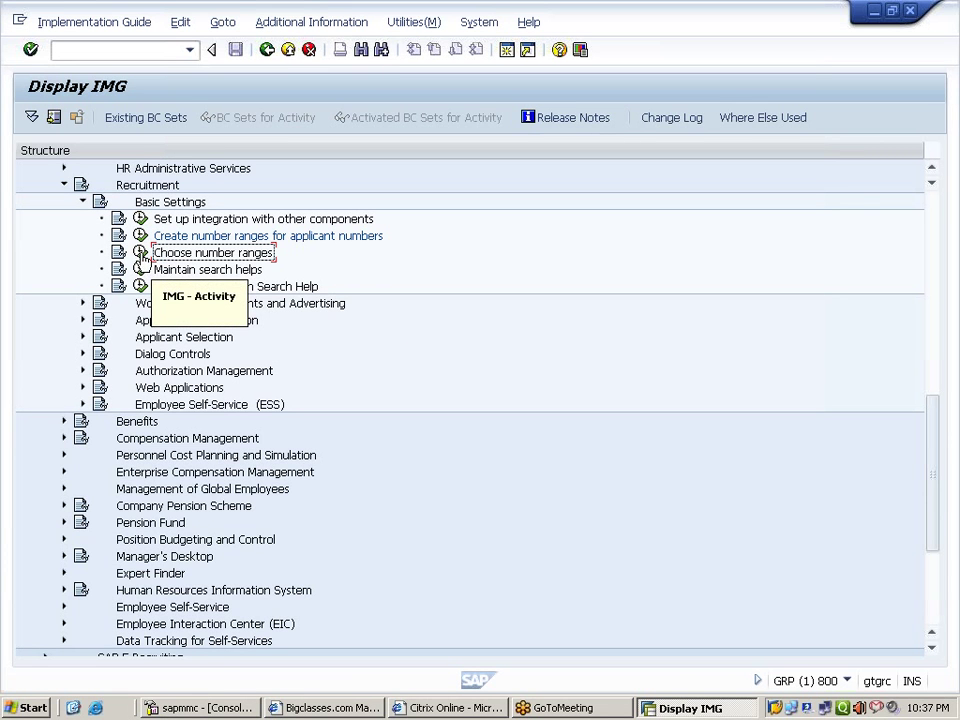
Open the Choose number ranges activity and inspect the NUMAP number range assignments for Canada, USA and Singapore under the country grouping
left_click(141, 255)
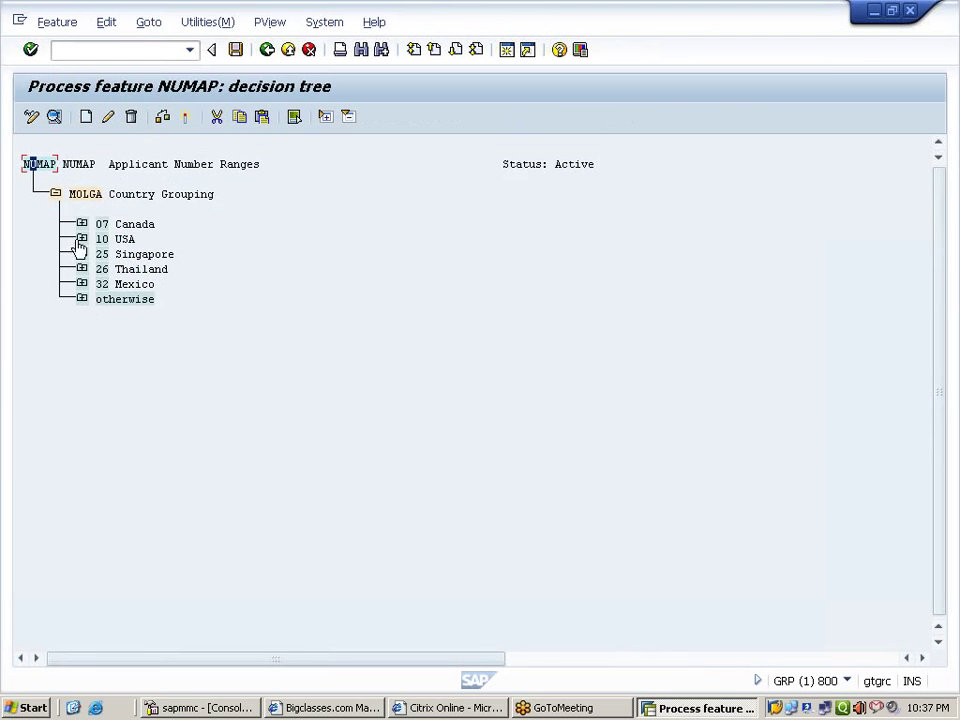
left_click(82, 239)
left_click(82, 224)
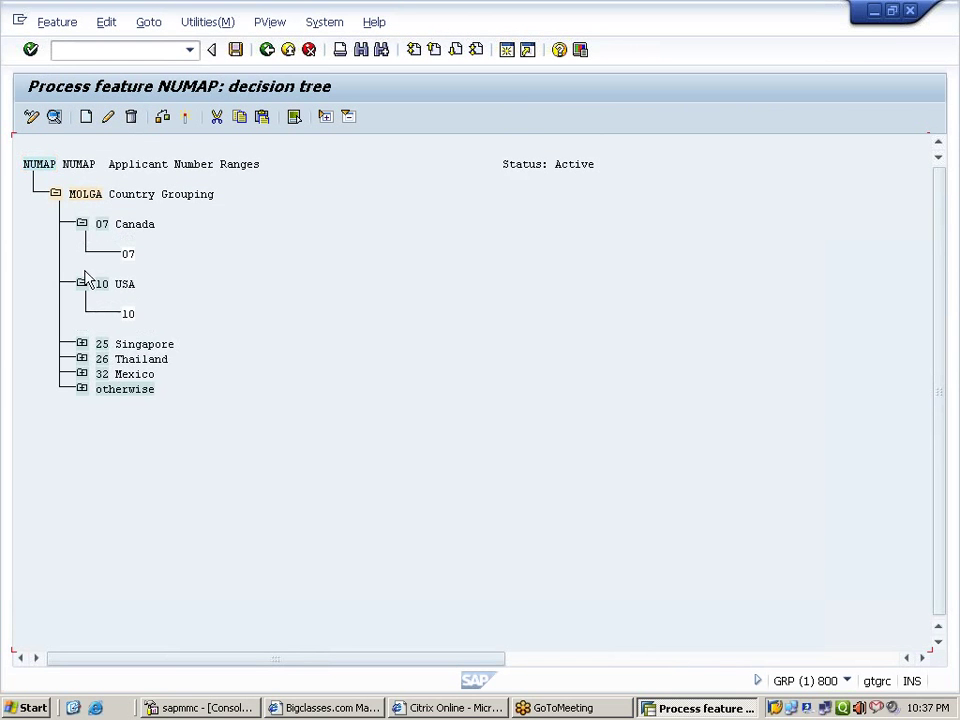
left_click(82, 343)
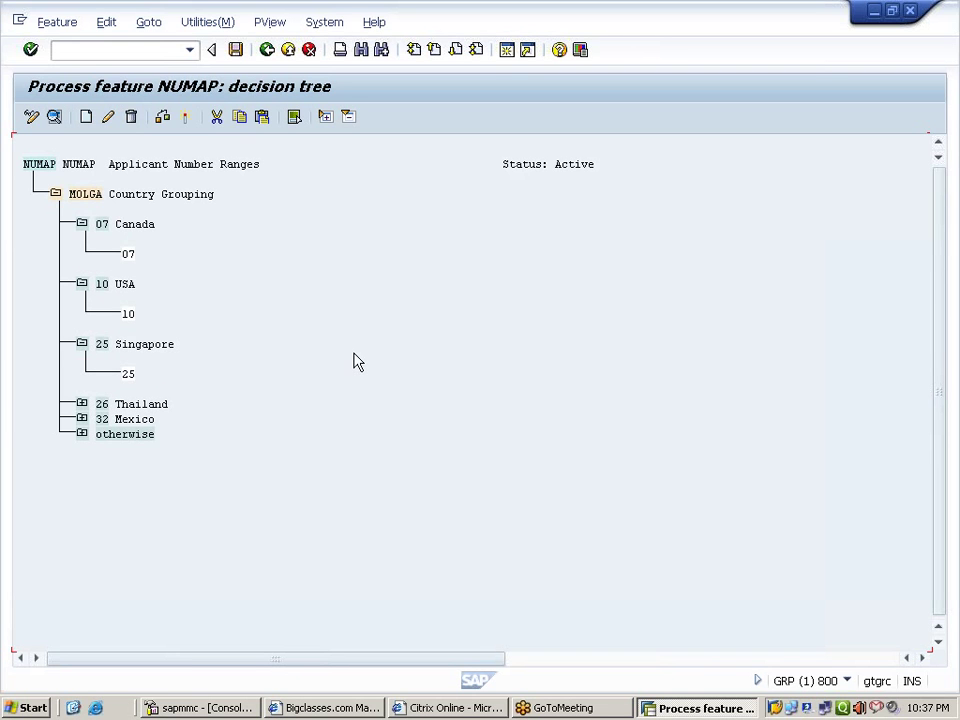
left_click(75, 195)
left_click(104, 225)
left_click(127, 256)
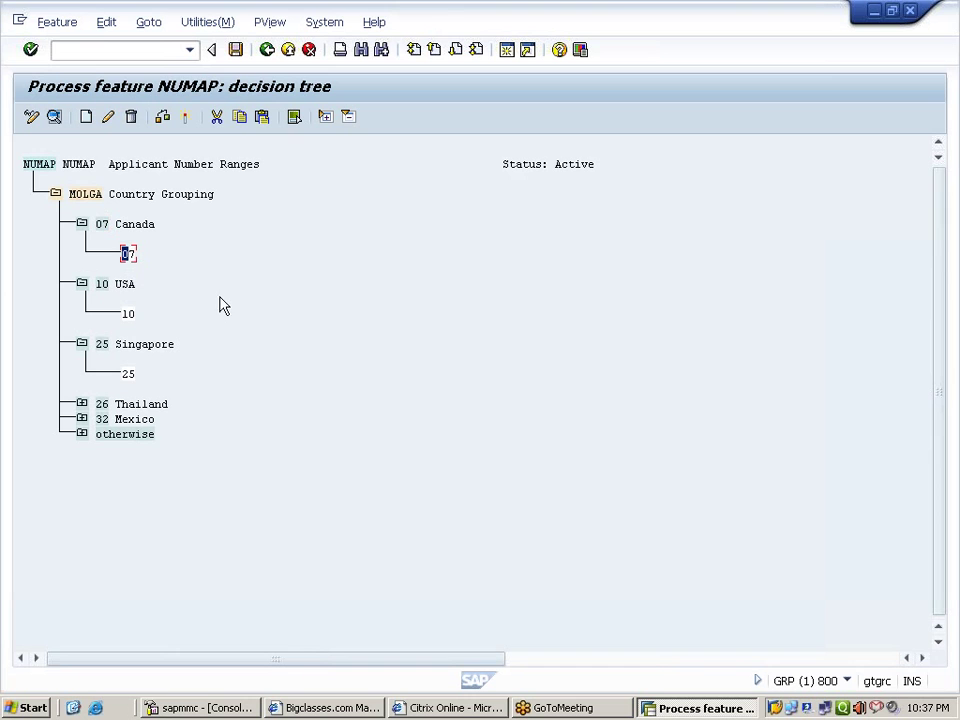
Examine the NUMAP number range assignments for USA, Thailand, Mexico and the otherwise branch, and collapse the Singapore branch
left_click(101, 284)
left_click(130, 315)
left_click(82, 344)
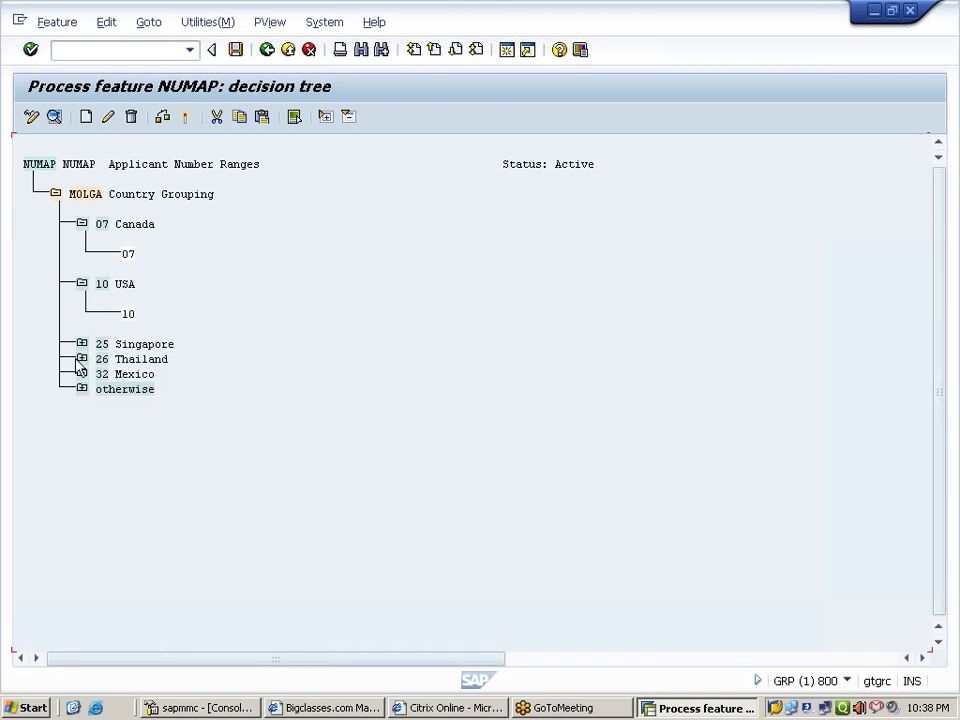
left_click(81, 359)
left_click(81, 359)
left_click(82, 374)
left_click(82, 374)
left_click(82, 389)
Add country grouping 03 Austria under MOLGA in the NUMAP decision tree and give it return value 01
left_click(72, 195)
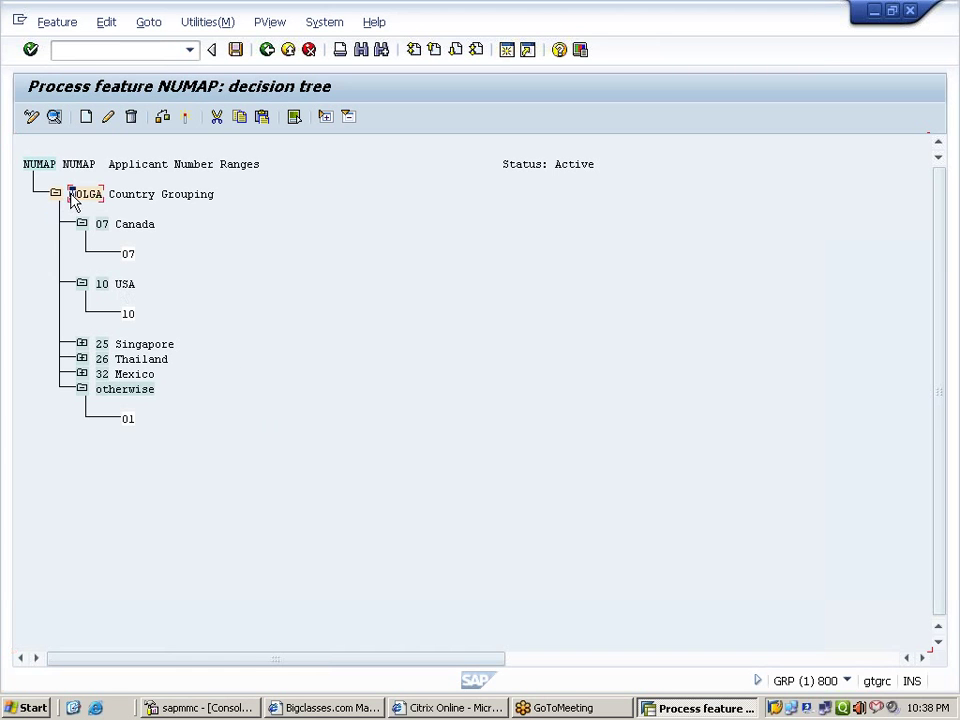
left_click(86, 118)
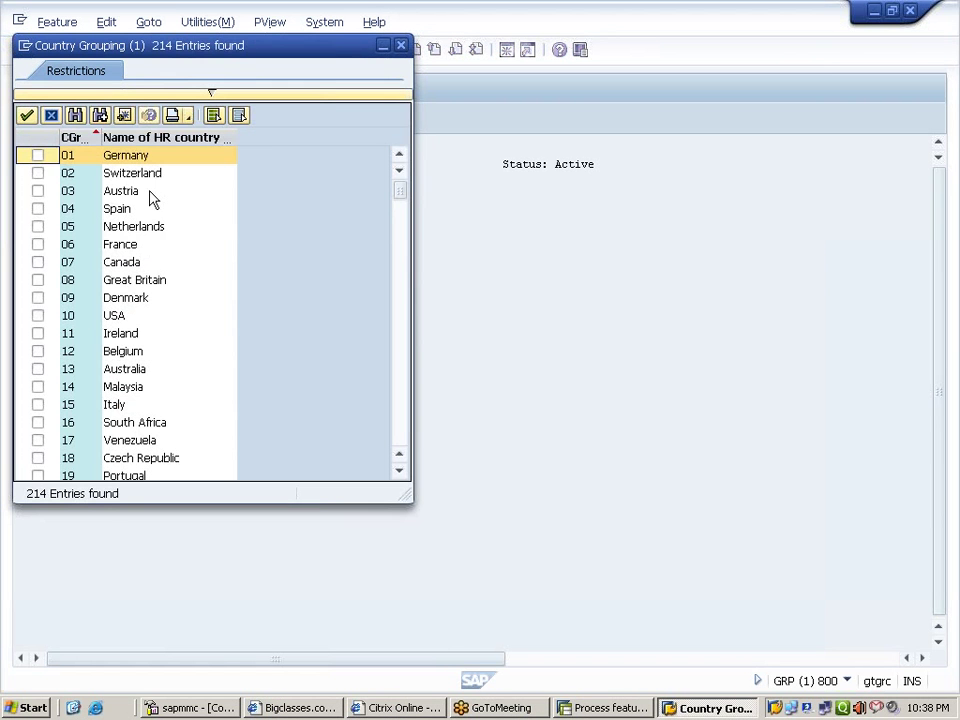
left_click(38, 190)
left_click(26, 115)
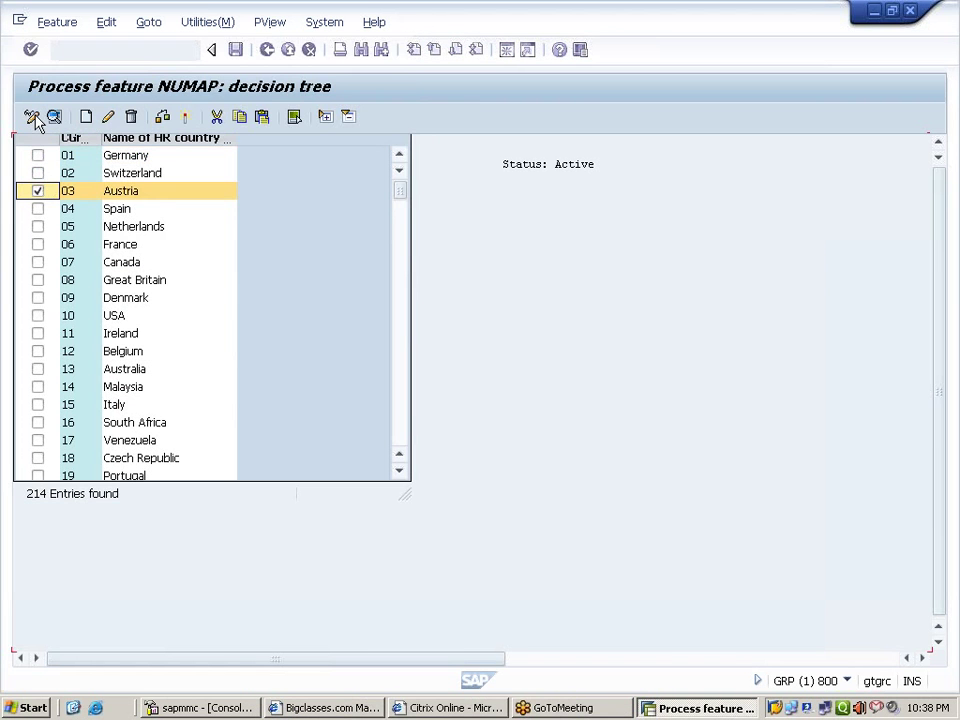
left_click(86, 118)
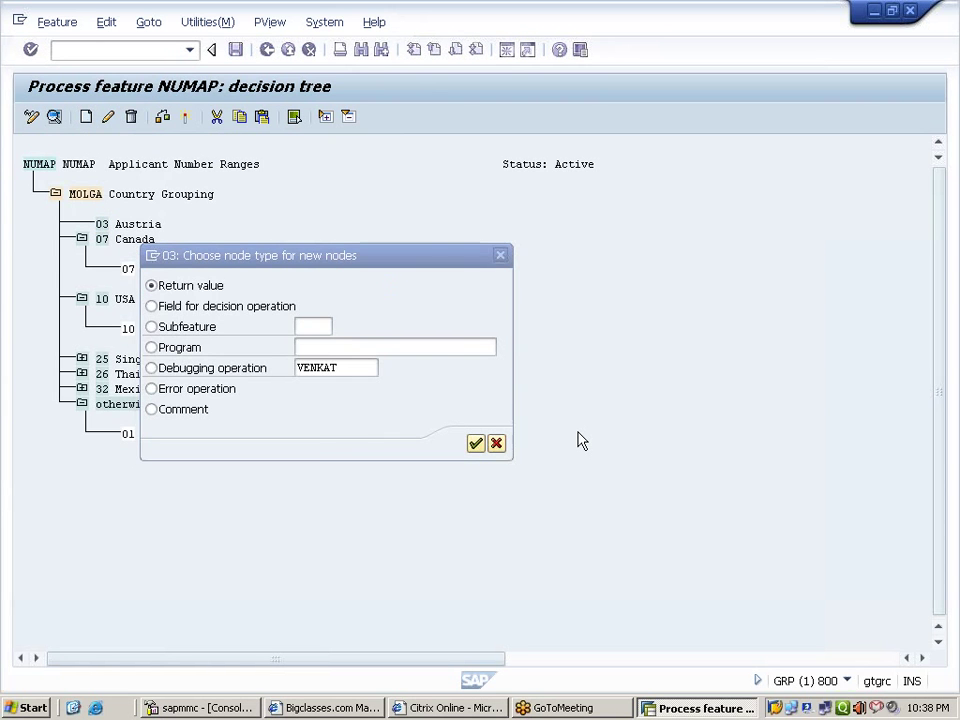
key("Return")
key("Return")
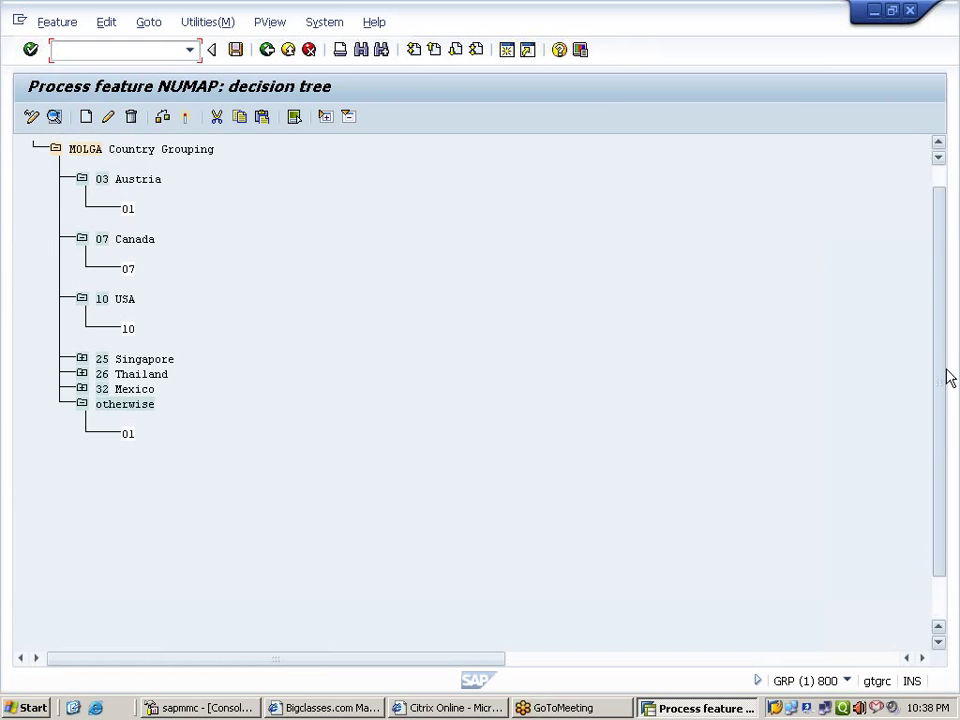
scroll(950, 358, "up", 1)
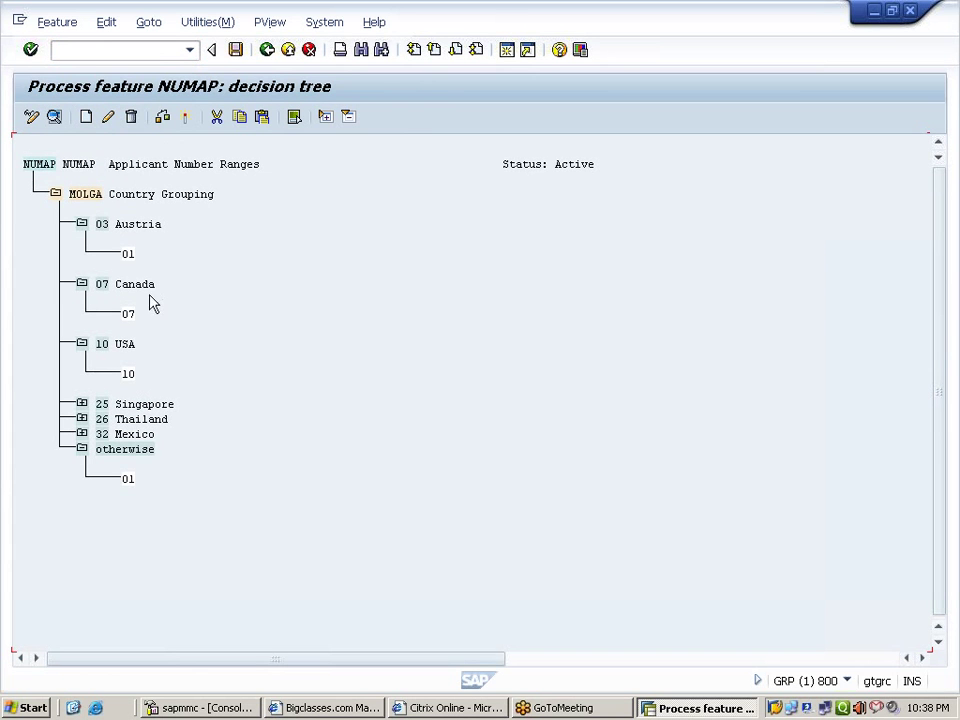
Check the NUMAP decision tree for errors, activate the feature, and return to the IMG
left_click(129, 256)
left_click(162, 118)
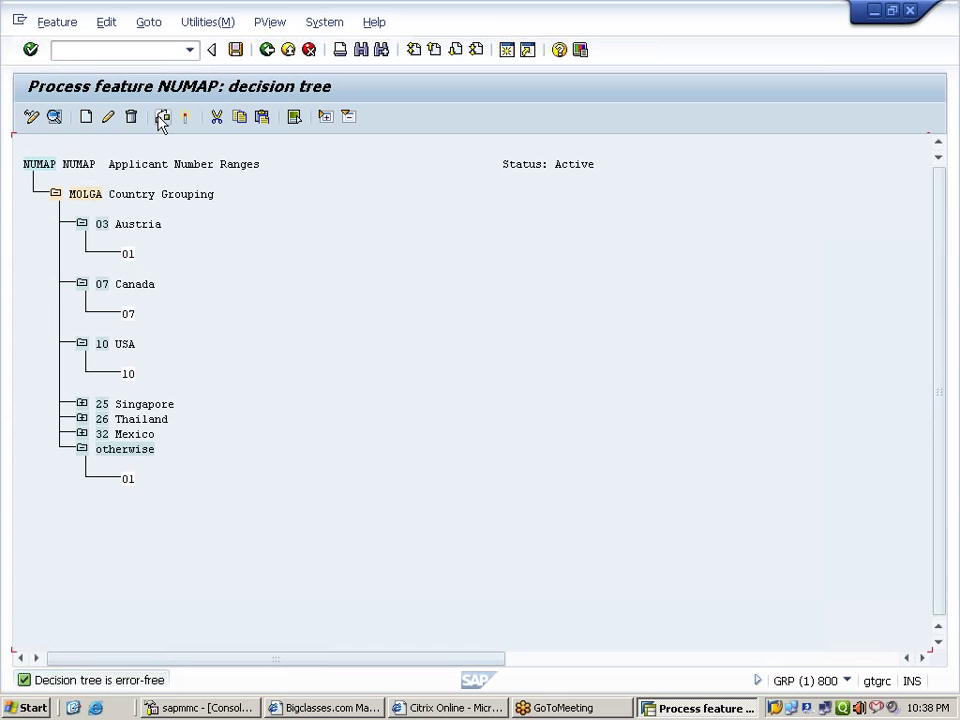
left_click(186, 119)
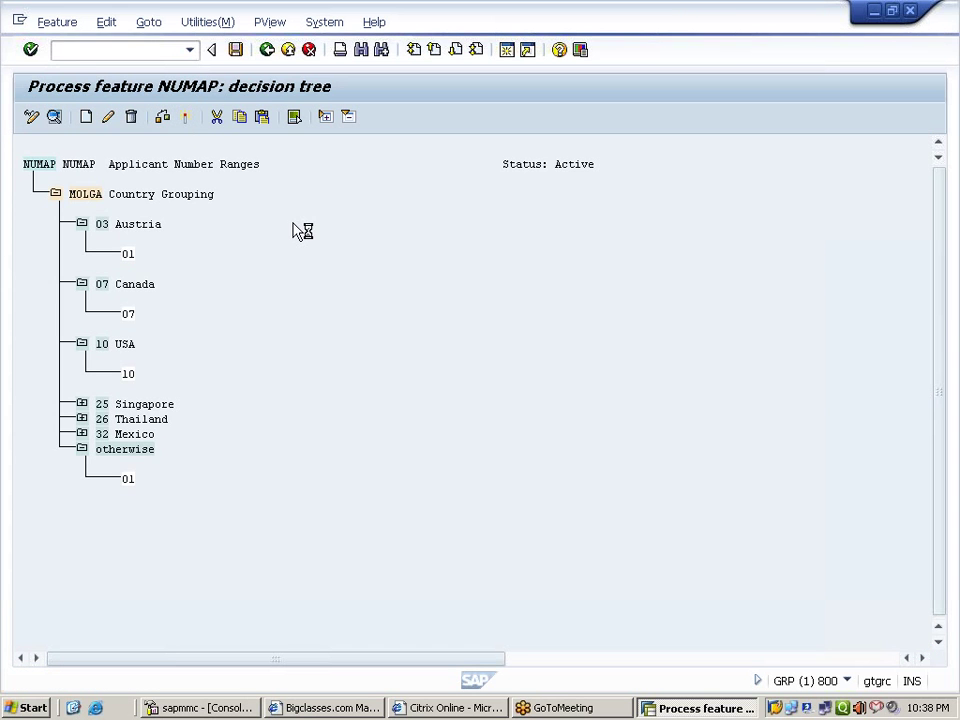
left_click(274, 306)
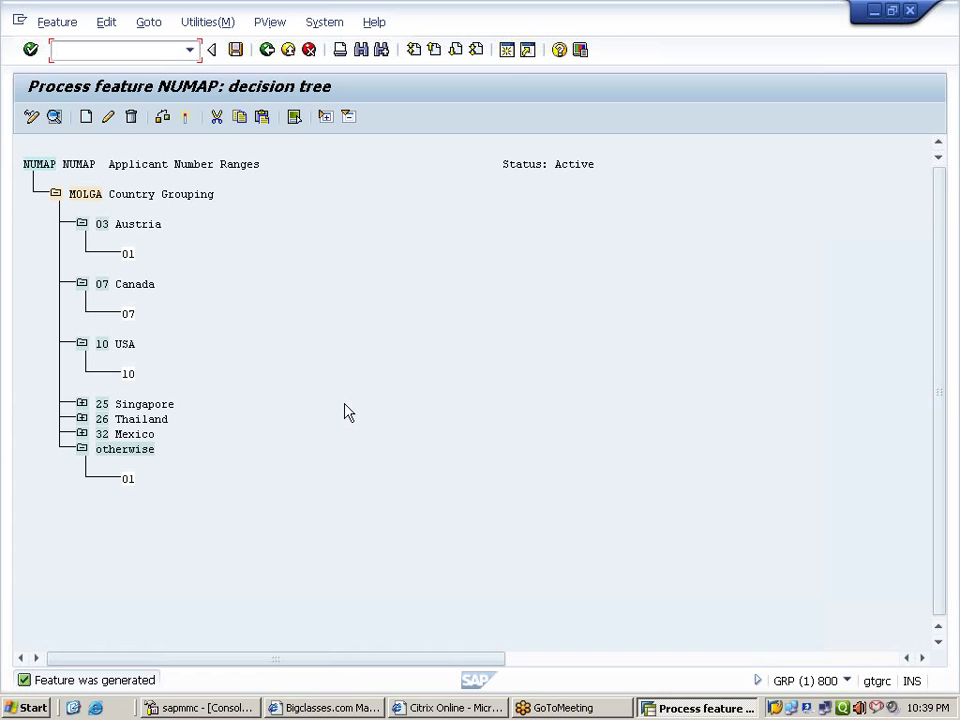
left_click(267, 50)
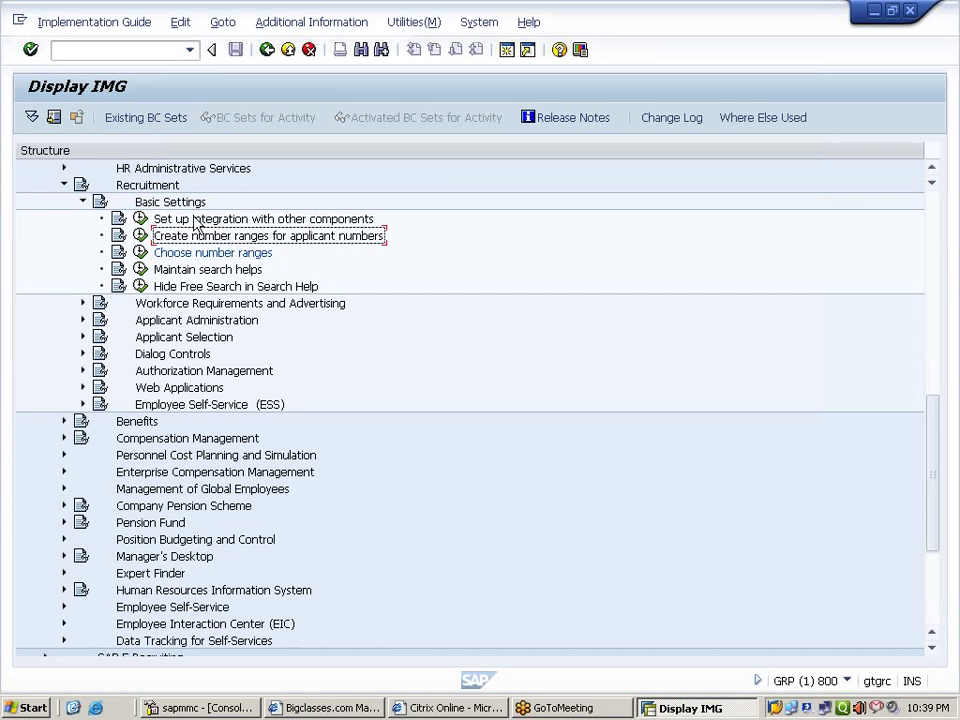
Collapse the Recruitment Basic Settings and expand Workforce Requirements and Advertising to show its activities
left_click(171, 205)
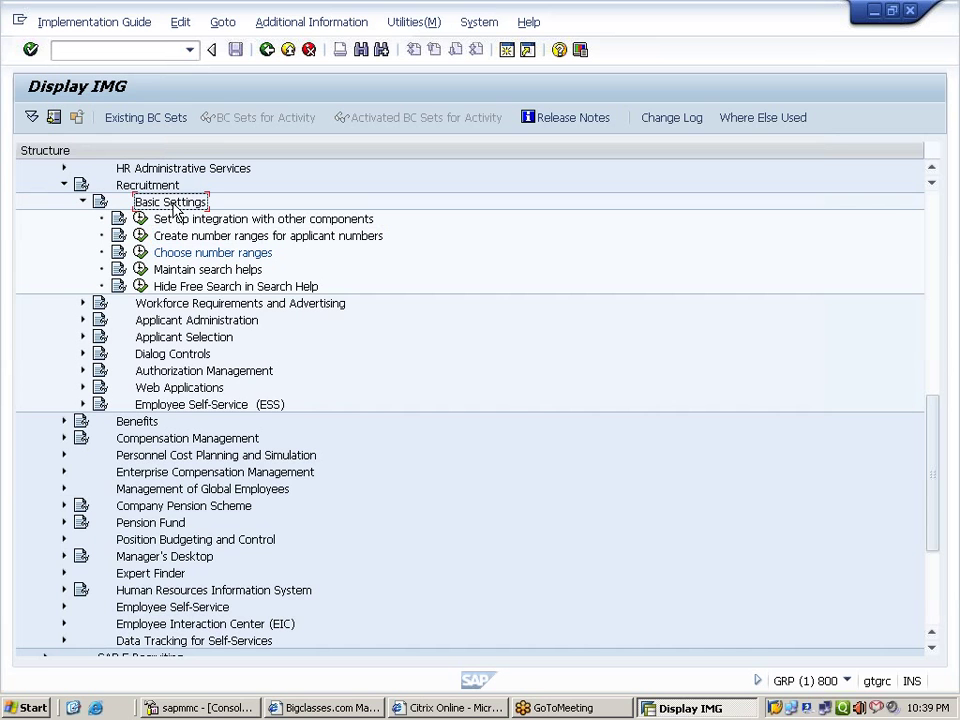
left_click(83, 203)
left_click(148, 220)
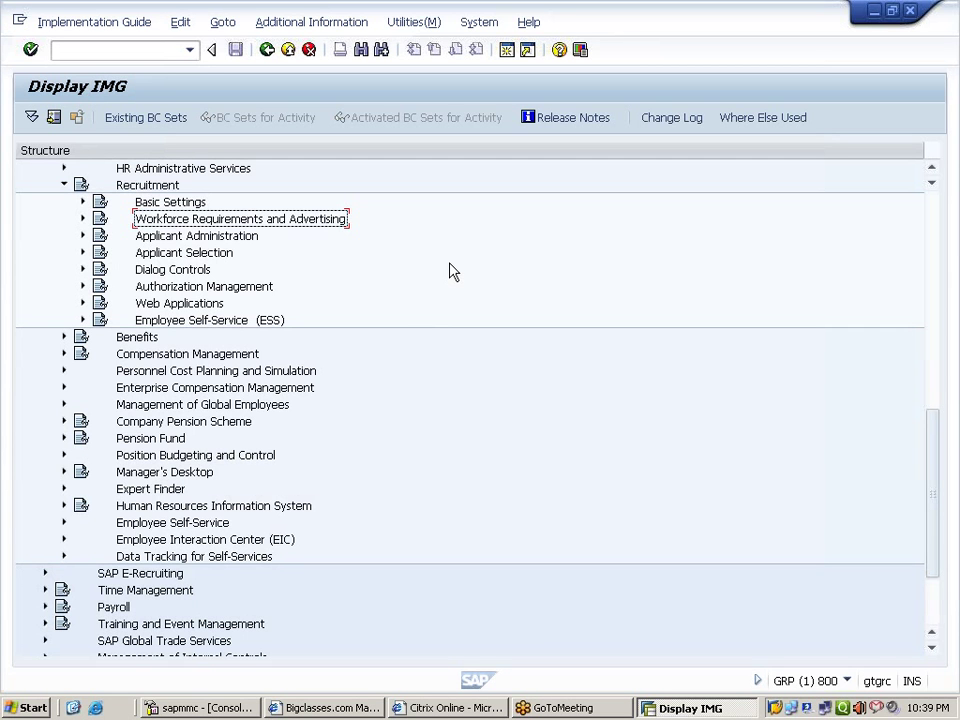
left_click(84, 219)
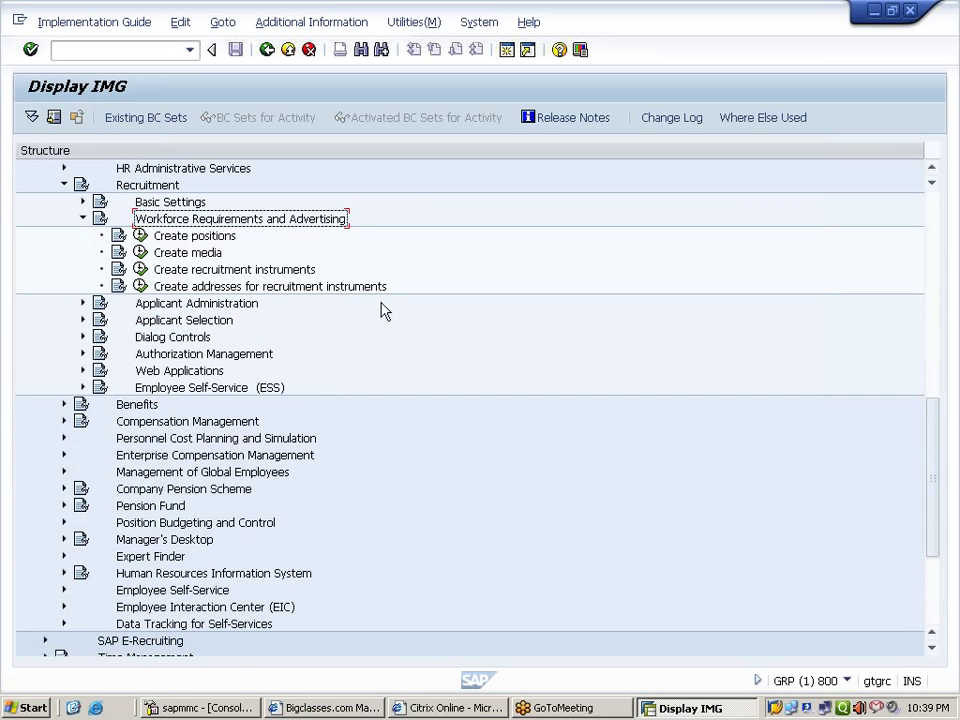
left_click(200, 236)
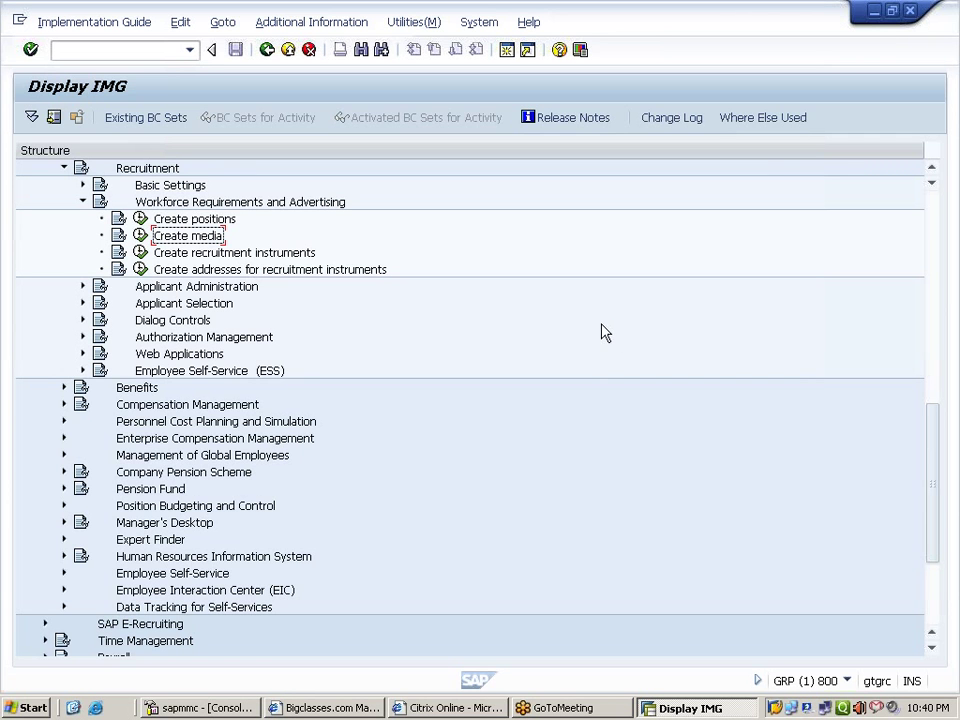
Open the Create media activity and review the existing media with their applicant classes
left_click(141, 236)
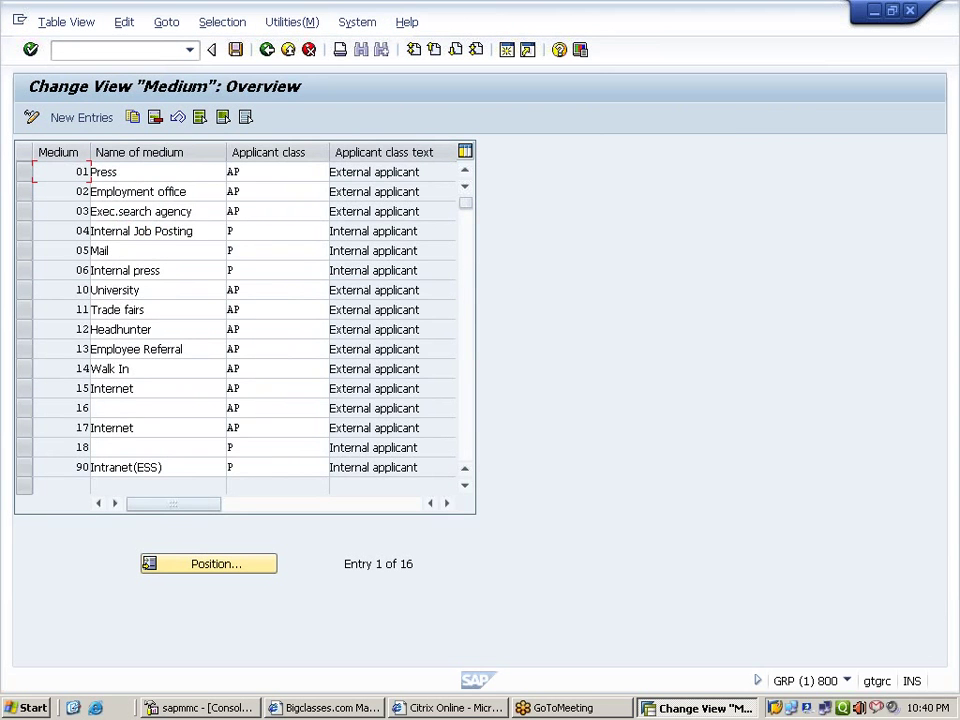
scroll(240, 320, "down", 1)
scroll(176, 266, "down", 4)
scroll(176, 266, "up", 5)
Start a new medium entry with number 33 and the name NEWS PAPER
left_click(92, 128)
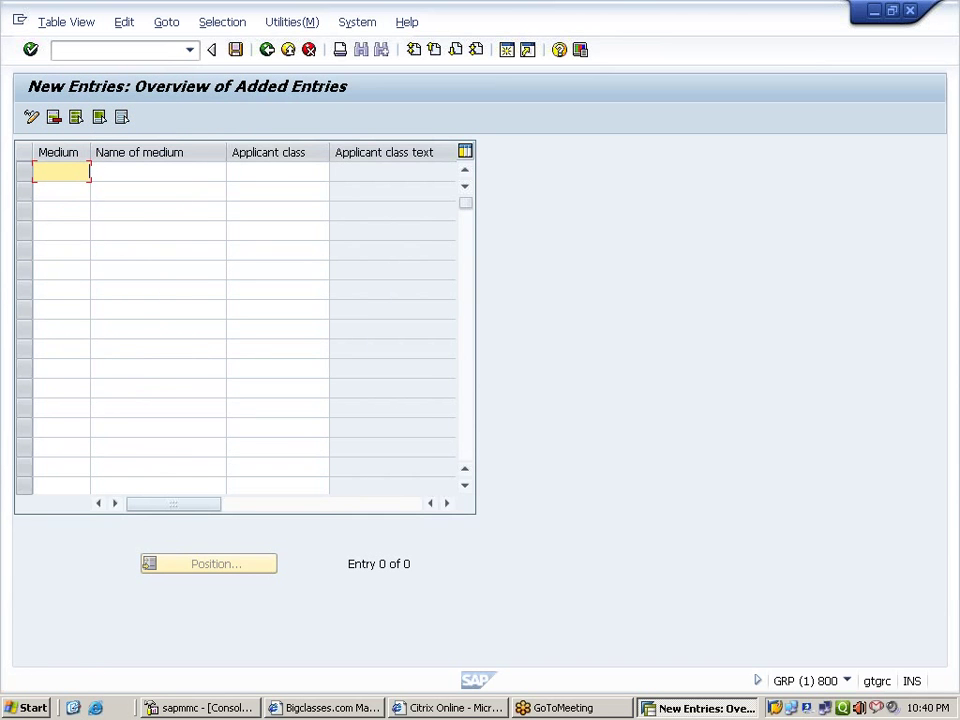
type("33")
key("Tab")
type("NEWS")
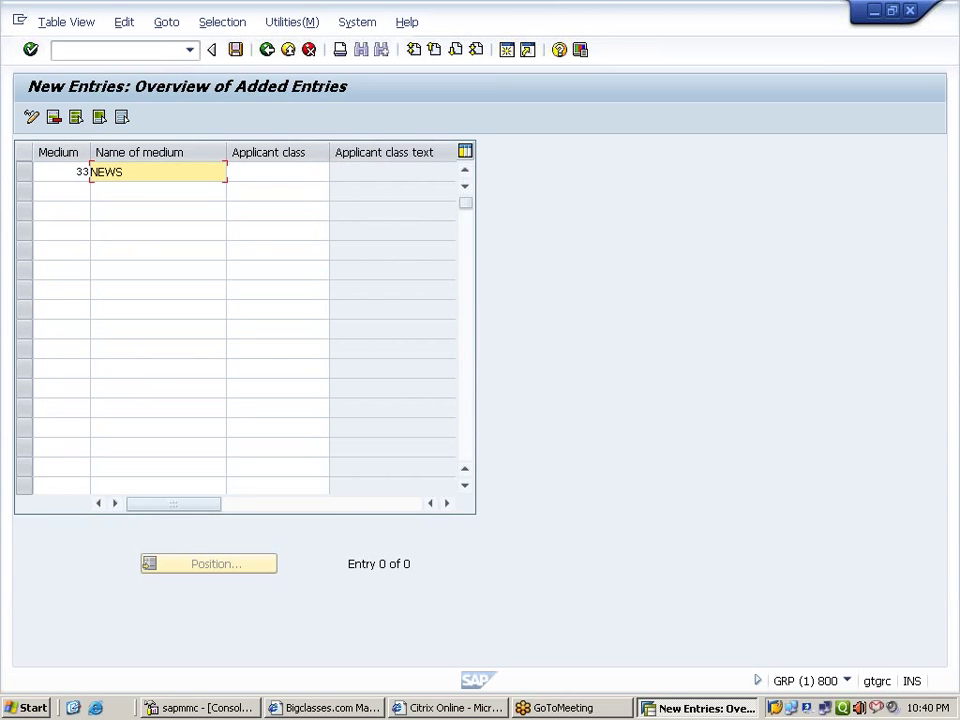
type(" PAPER")
Assign applicant class AP (External applicant) to the NEWS PAPER medium from the list of possible values
left_click(278, 172)
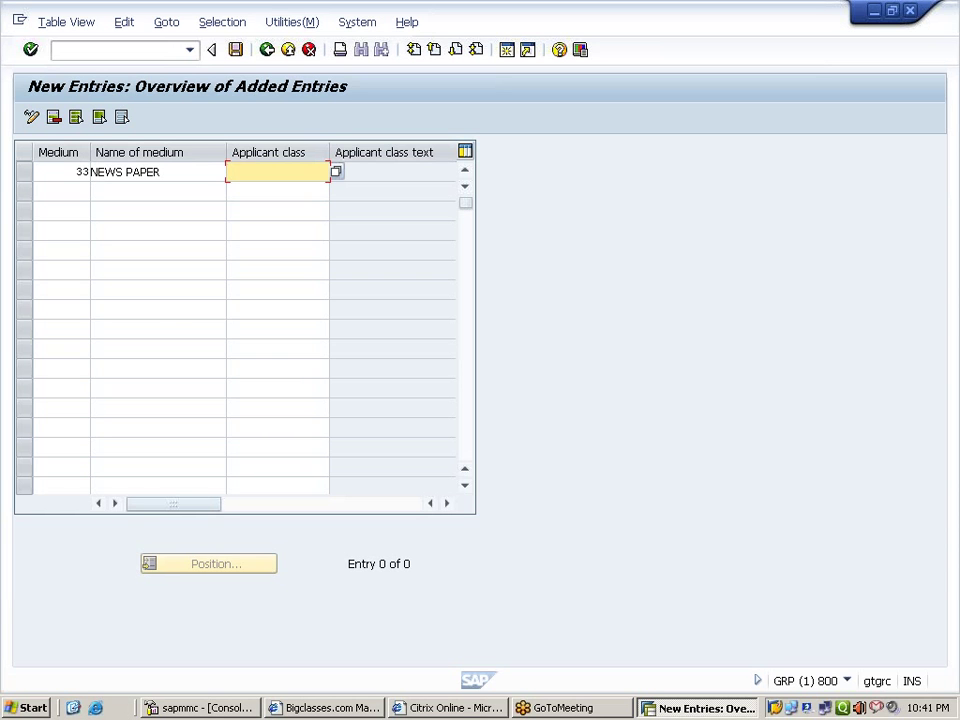
key("F4")
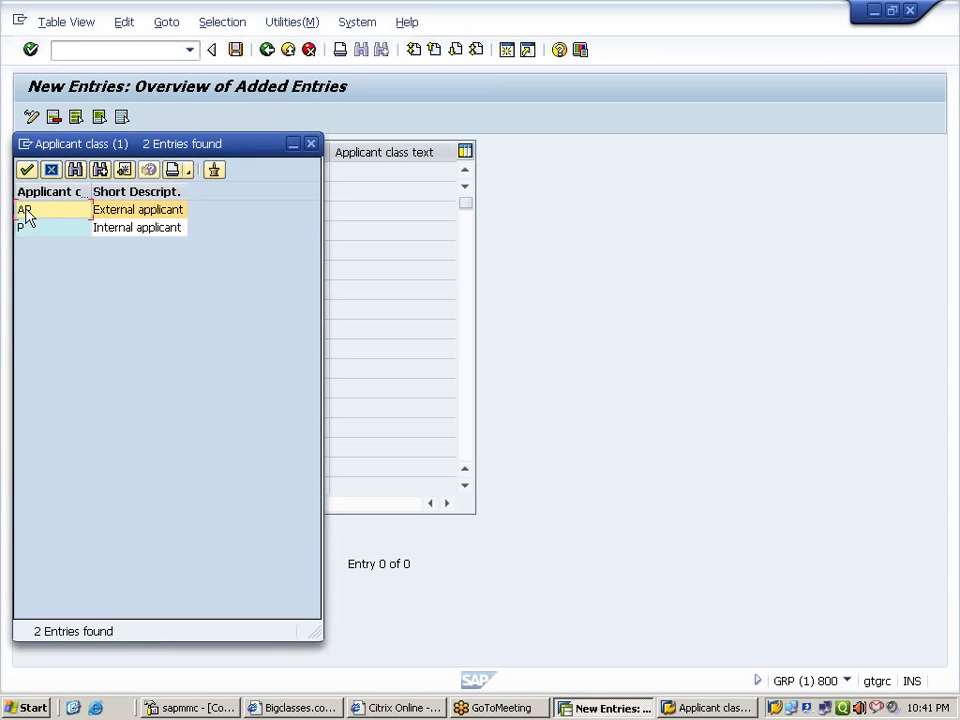
double_click(27, 211)
left_click(158, 230)
left_click(62, 191)
left_click(62, 211)
left_click(62, 230)
left_click(62, 250)
left_click(62, 289)
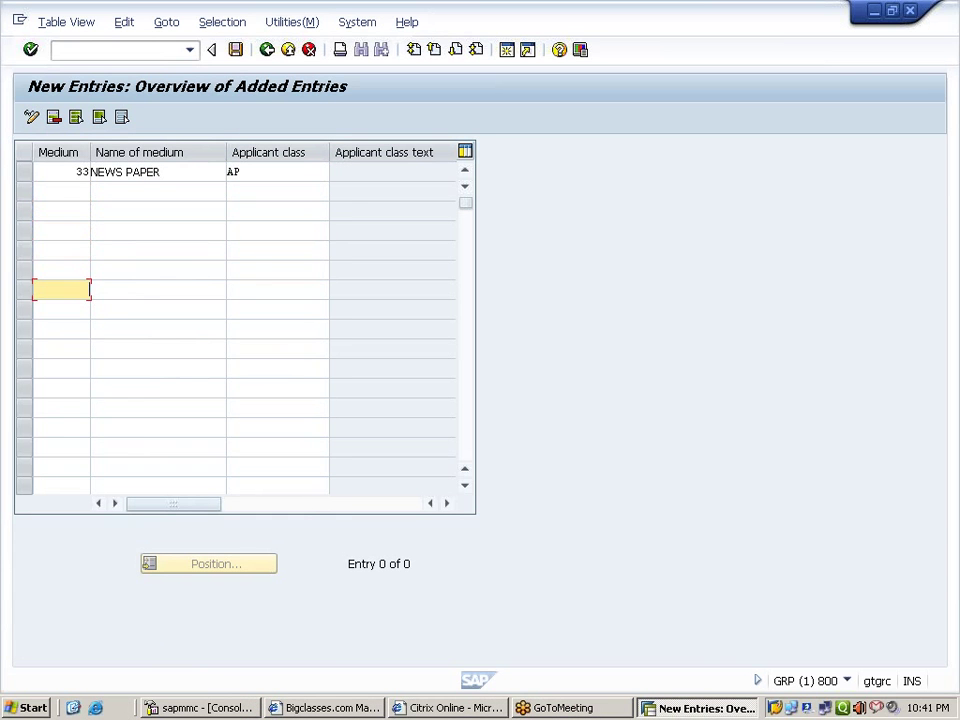
left_click(229, 193)
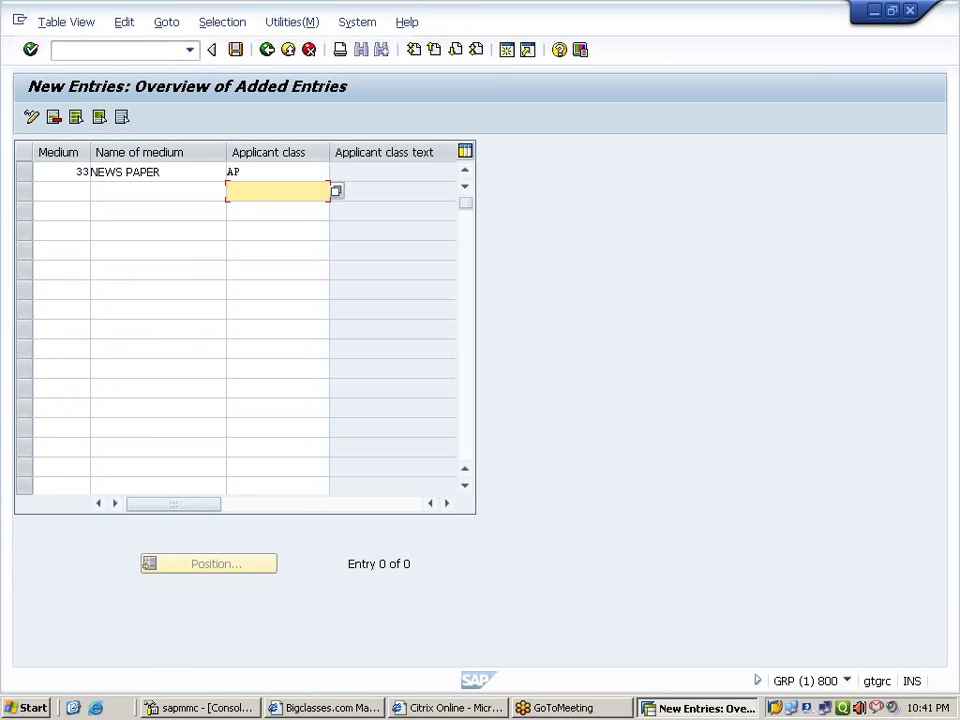
Save the new medium, accepting the customizing request, and return to the IMG structure
left_click(235, 50)
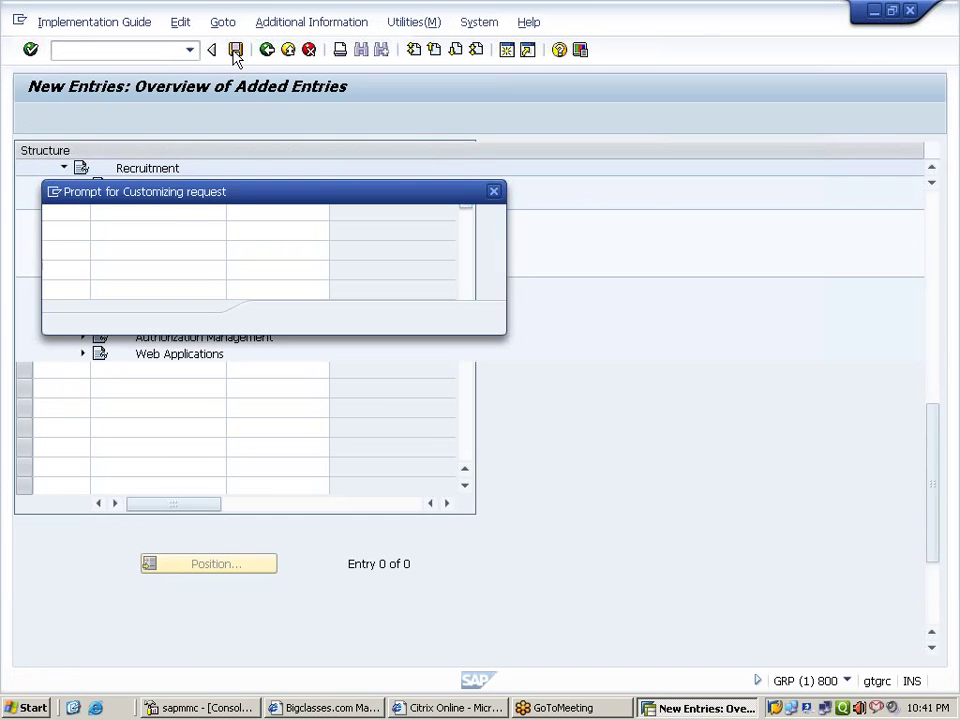
left_click(274, 315)
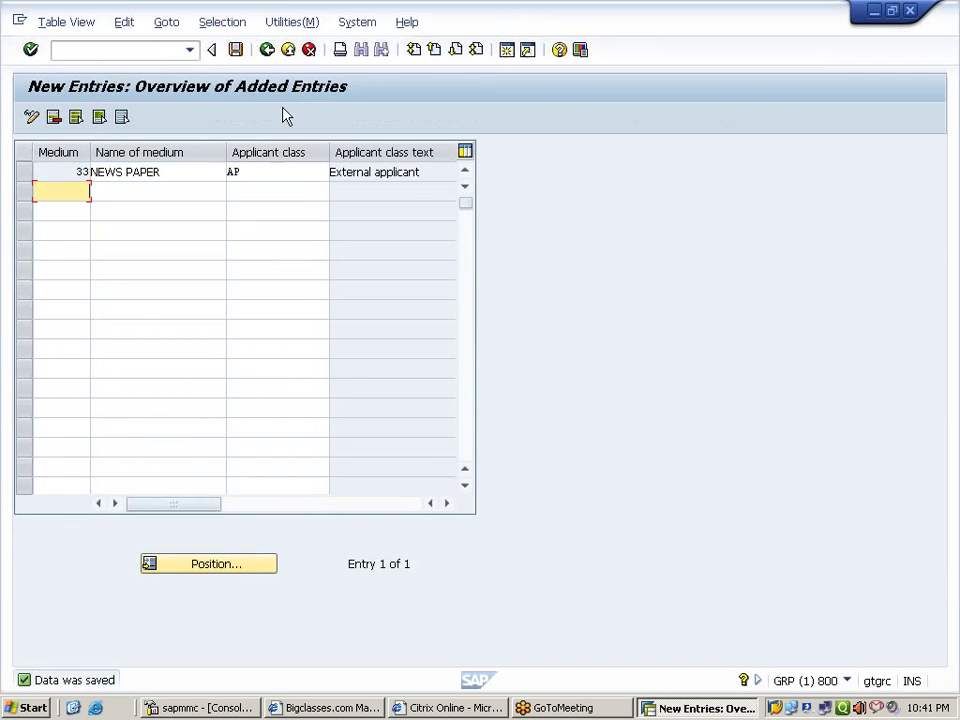
left_click(267, 50)
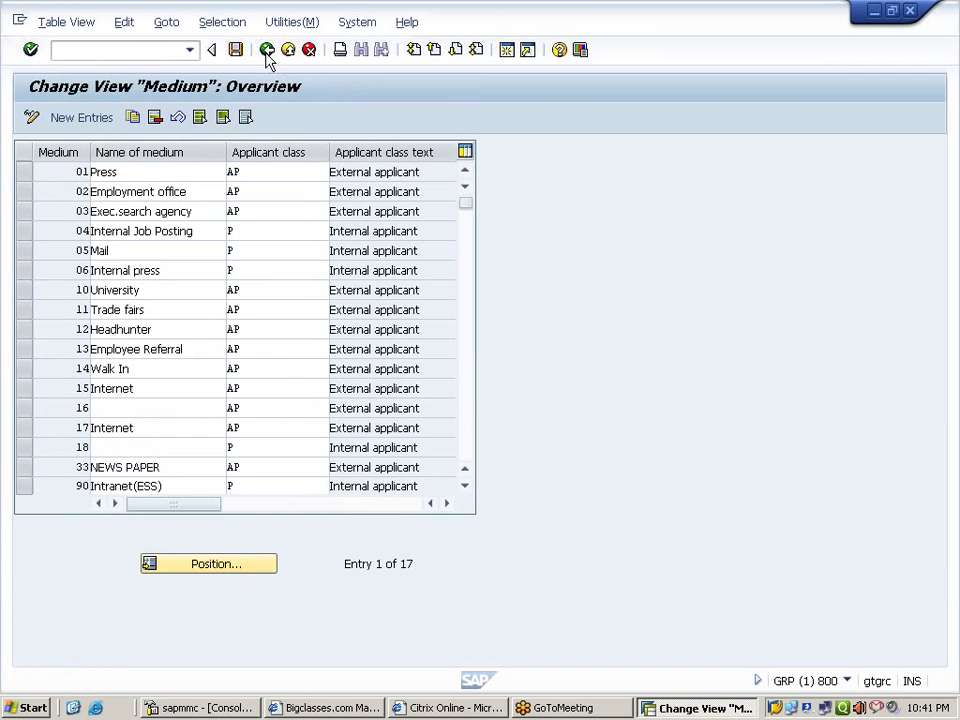
left_click(267, 50)
Open the Create recruitment instruments activity and start a new entry with number 331 named TIMES OF INDIA
left_click(221, 253)
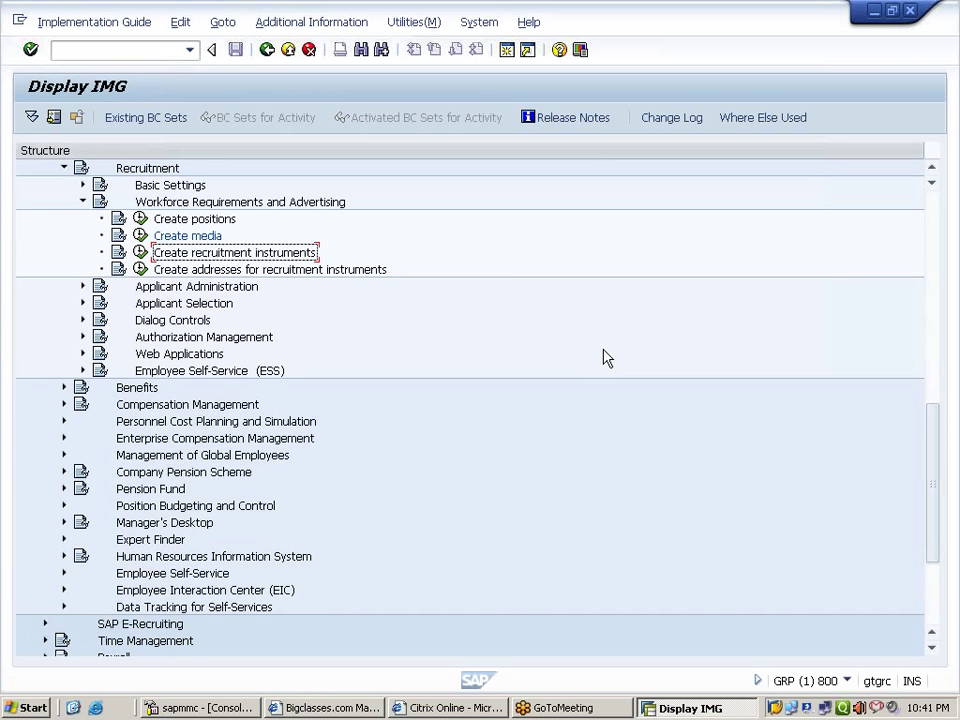
left_click(140, 252)
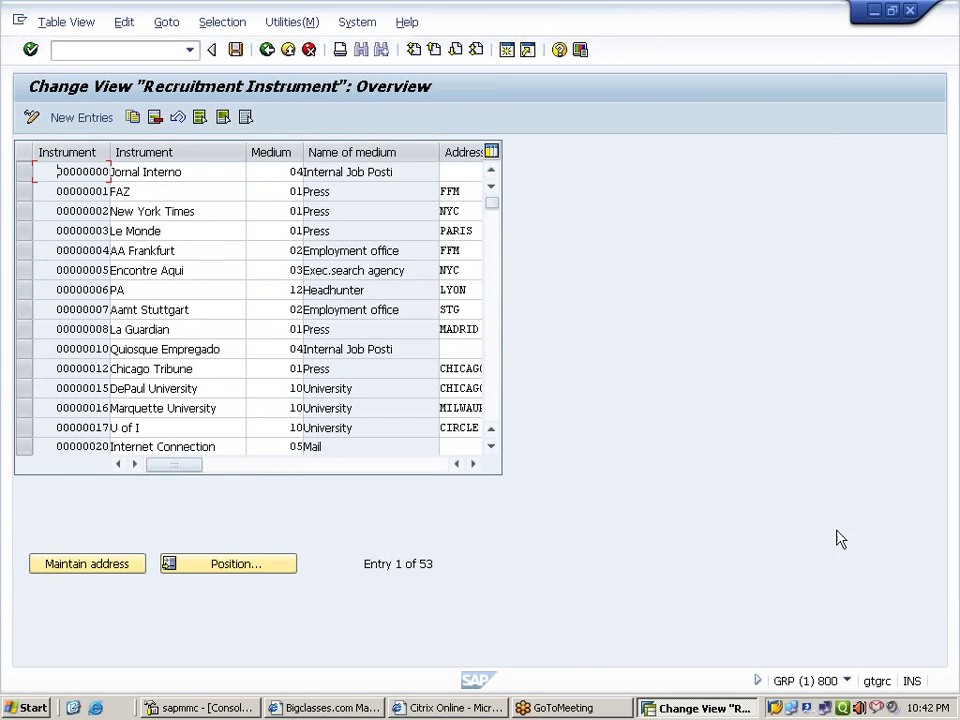
left_click(97, 119)
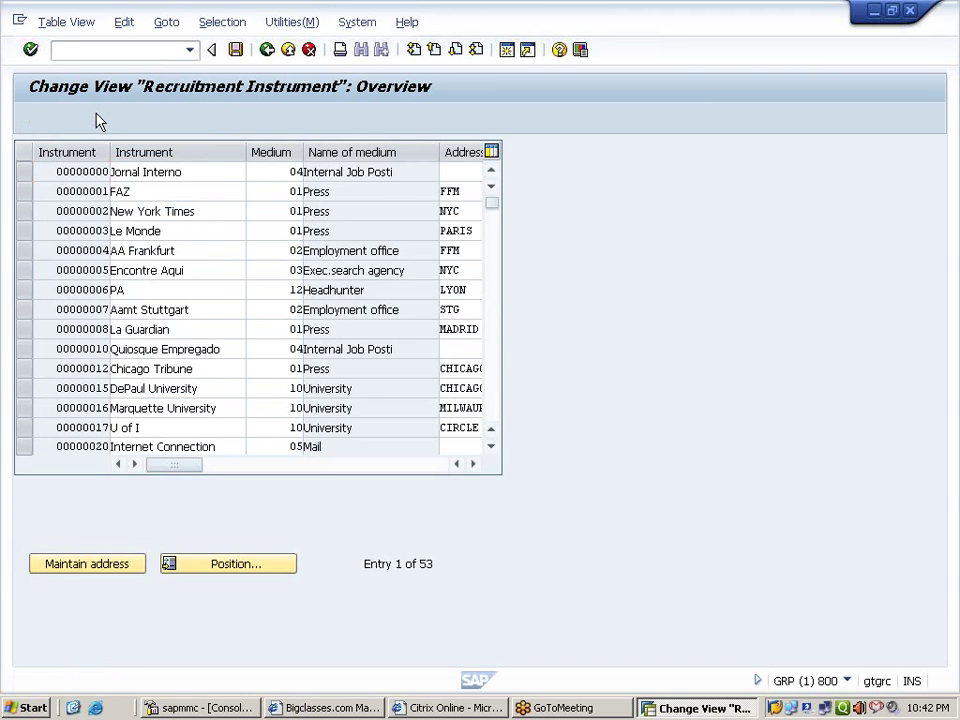
type("331")
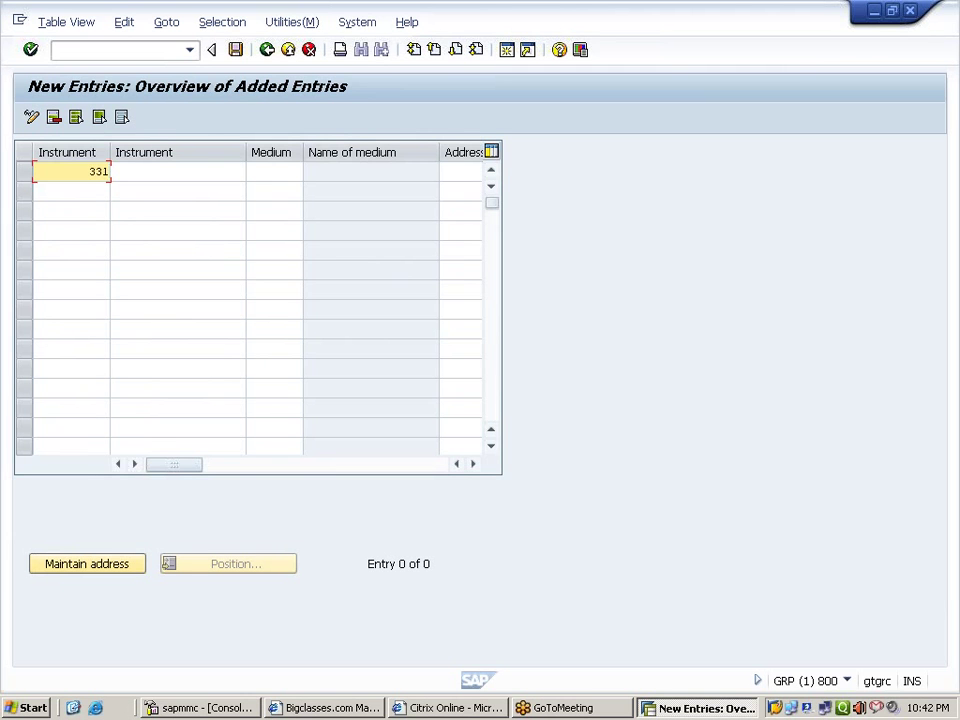
key("Tab")
type("TIMES OF INDIA")
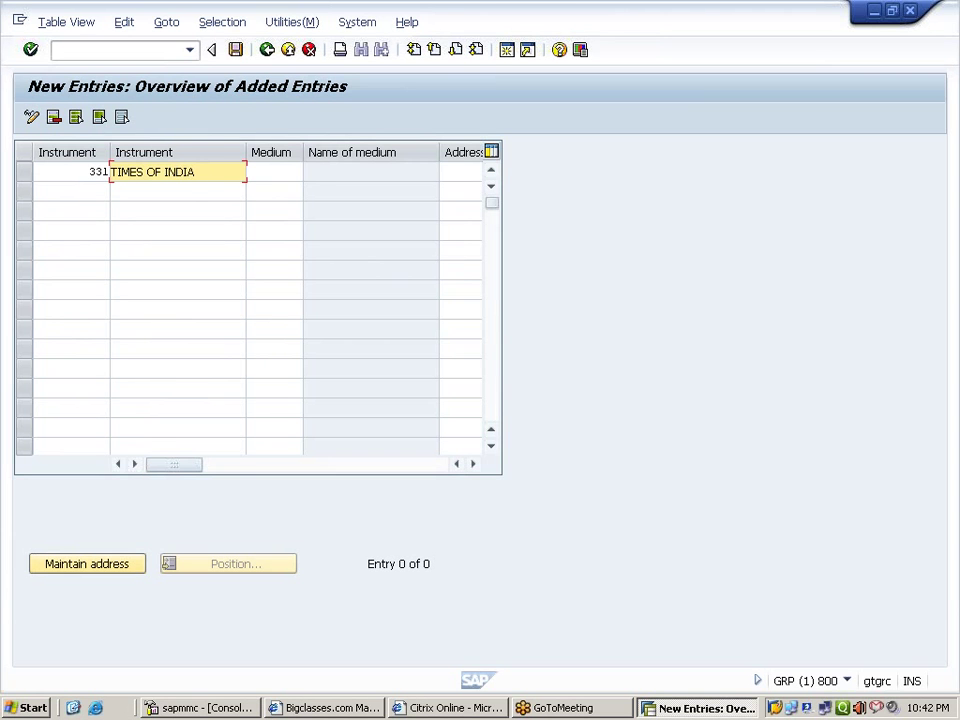
Assign medium 33 NEWS PAPER to the TIMES OF INDIA instrument from the list of possible media
key("Tab")
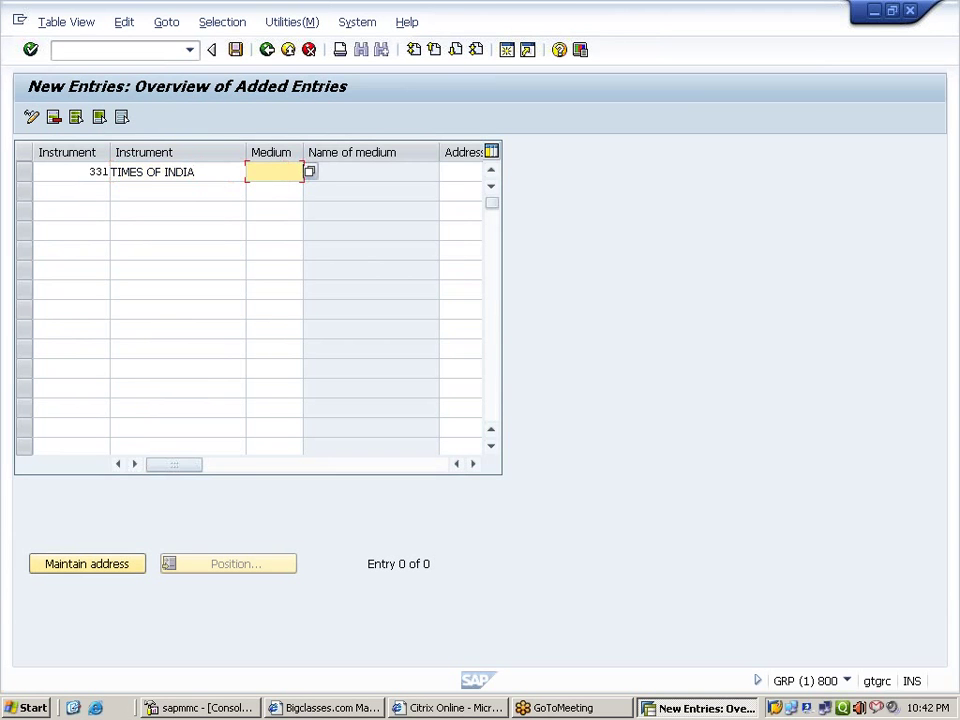
key("Return")
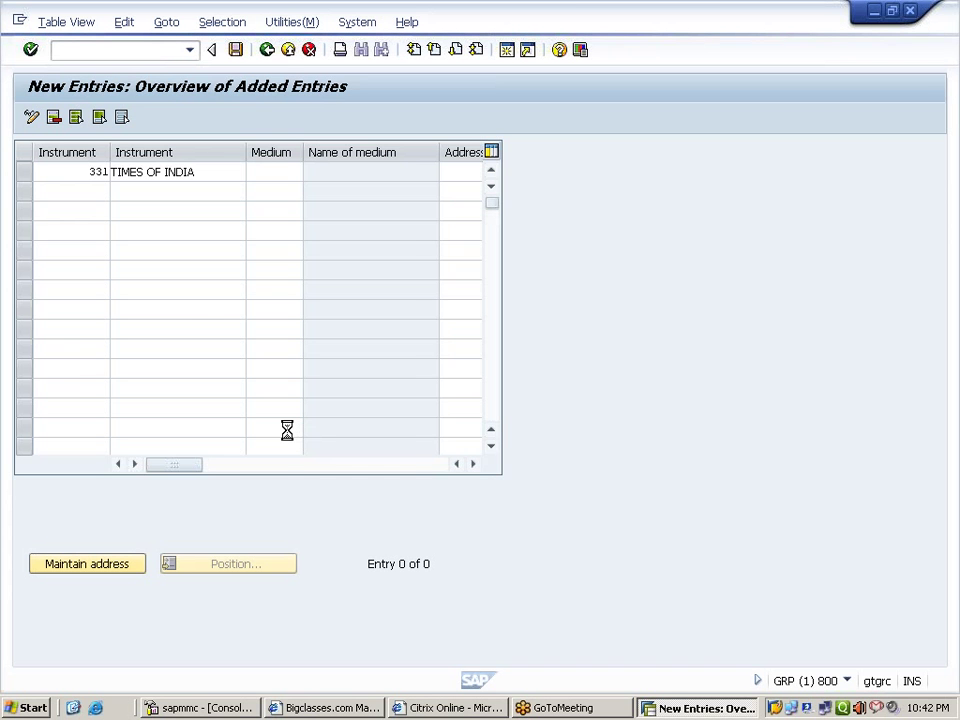
left_click(38, 527)
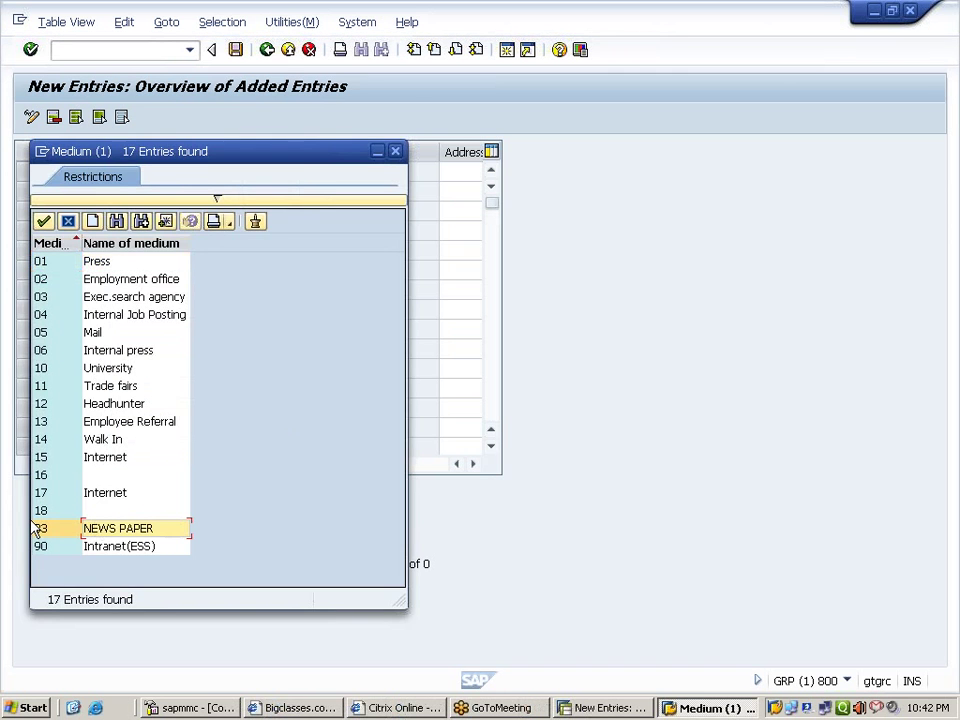
double_click(38, 528)
left_click(178, 407)
left_click_drag(88, 172, 109, 172)
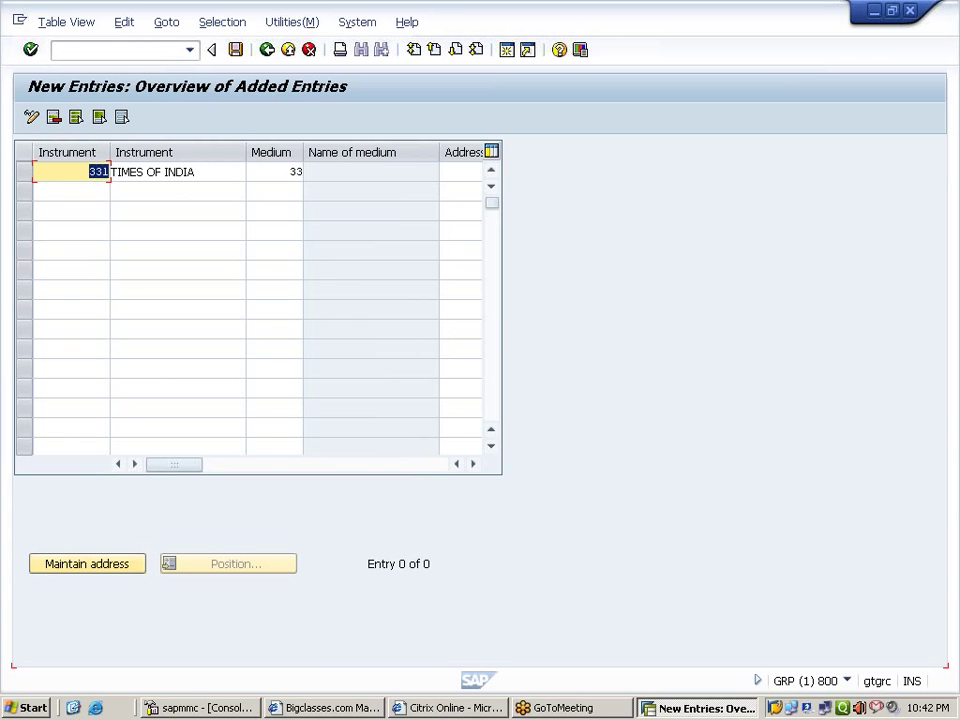
left_click_drag(289, 172, 297, 172)
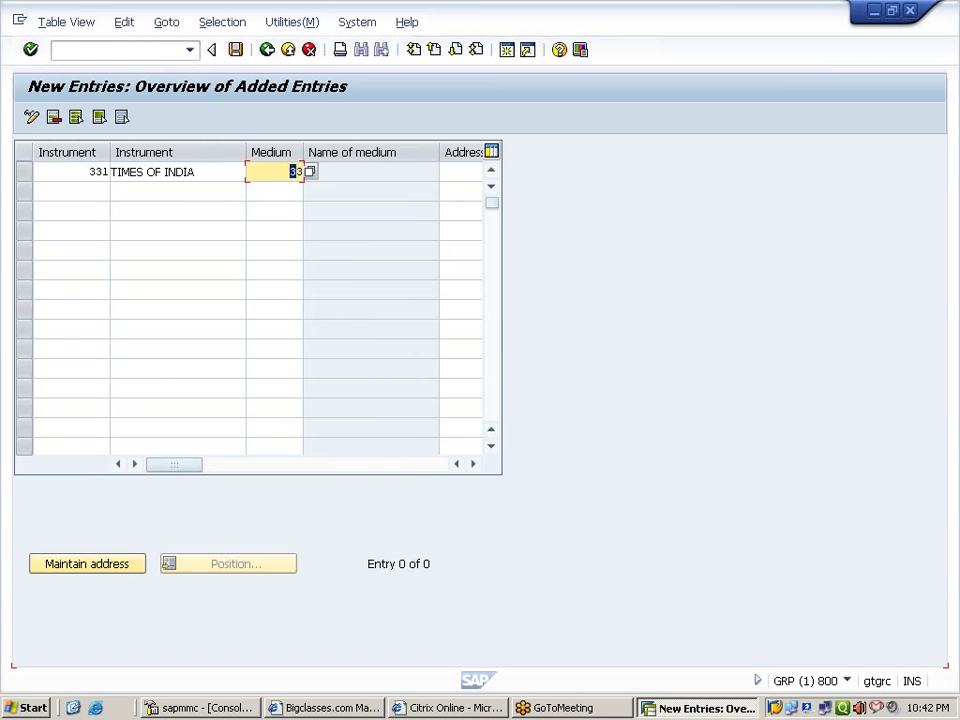
Narrow the instrument name column in the new recruitment instruments table
left_click_drag(111, 172, 196, 172)
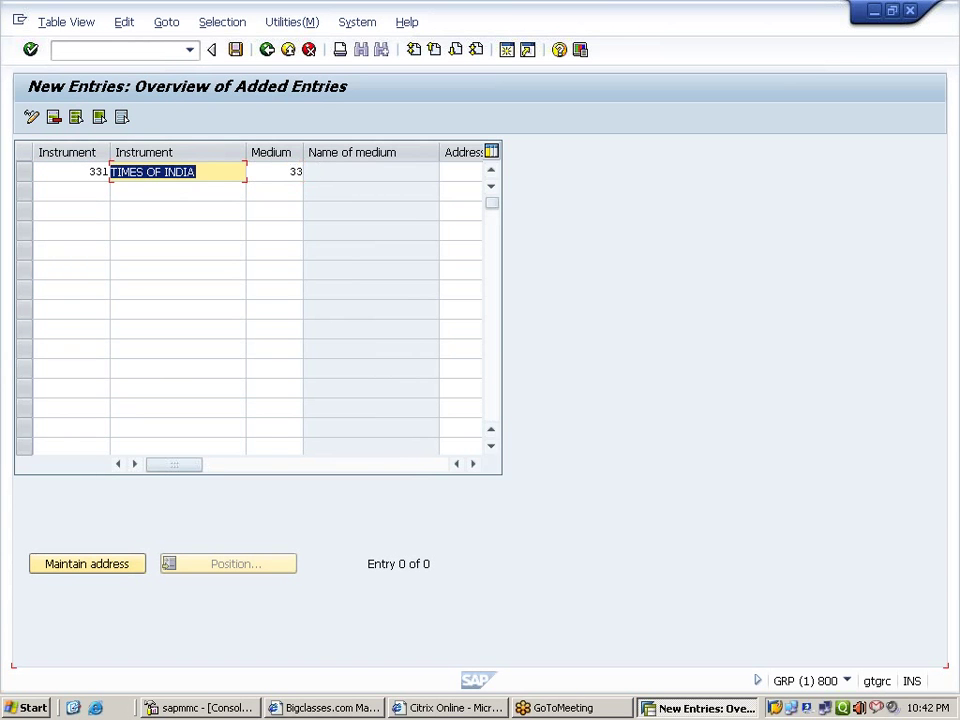
left_click(248, 172)
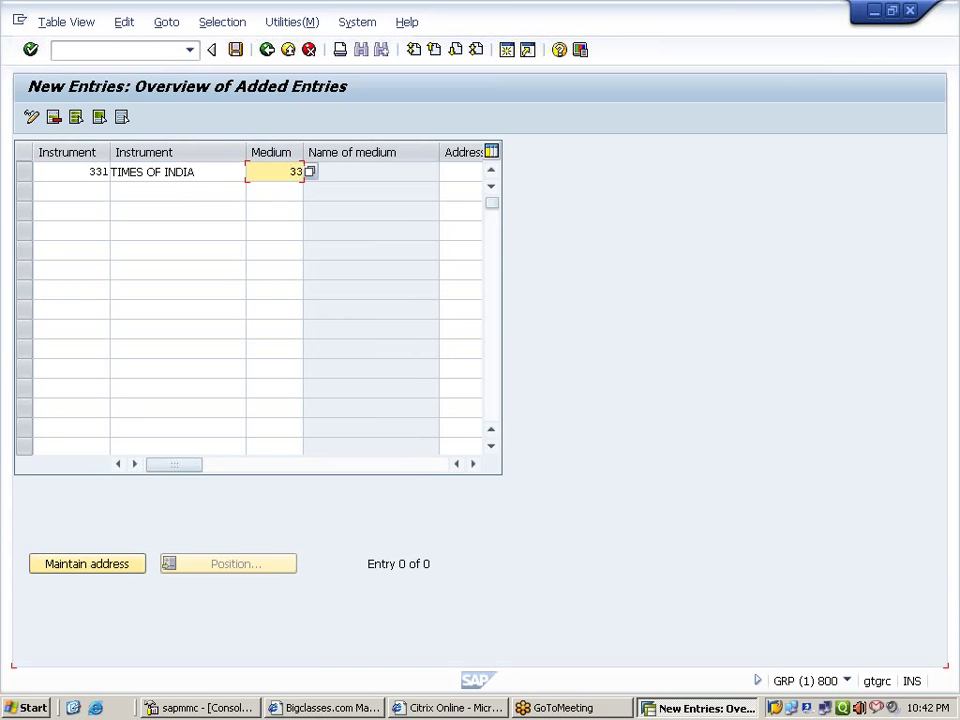
left_click_drag(246, 155, 199, 158)
Add a second recruitment instrument, number 332 named THE HINDU, assigned to medium 33
key("Tab")
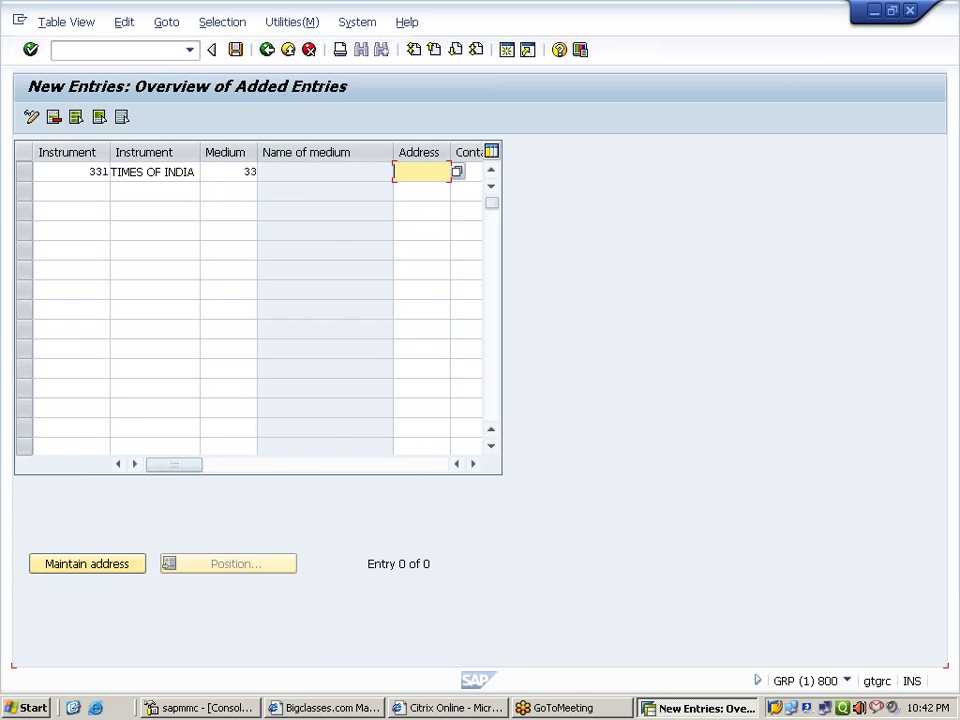
key("Tab")
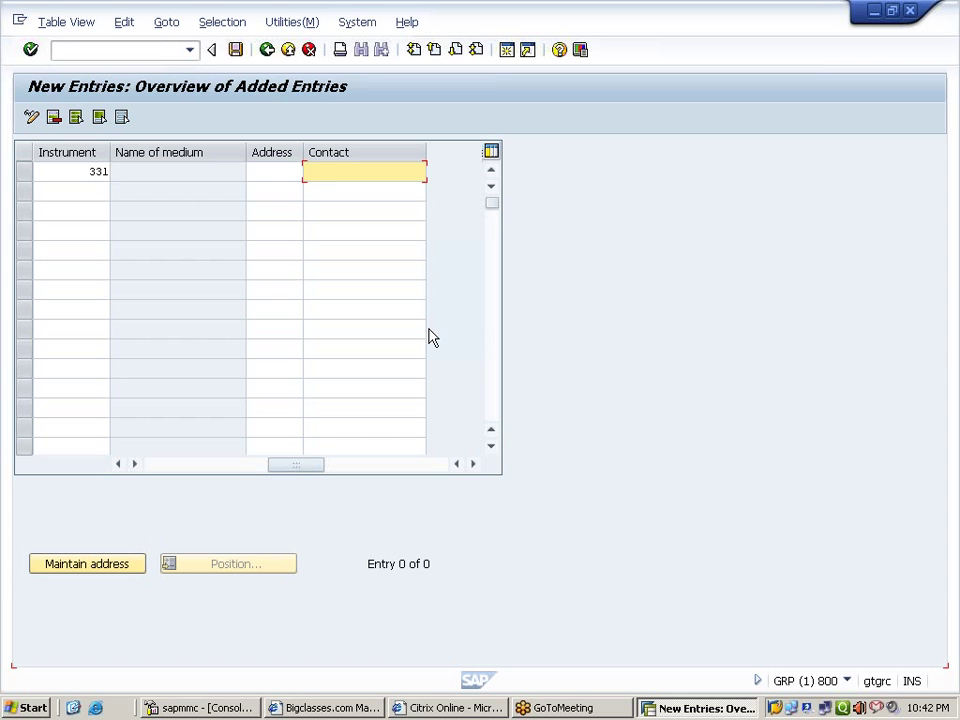
key("Tab")
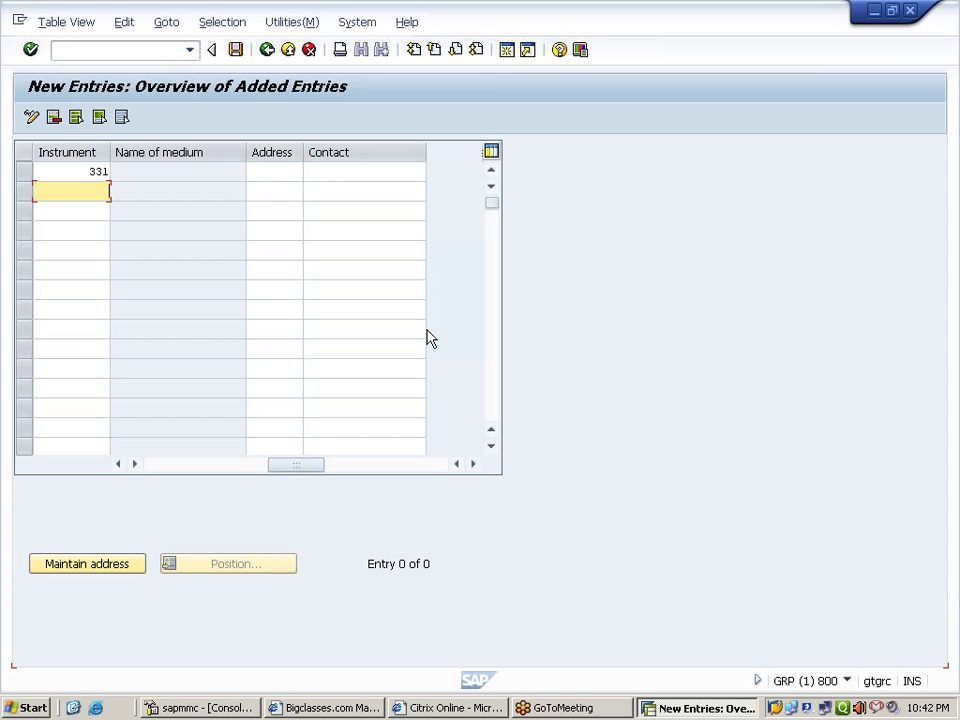
type("332")
key("Return")
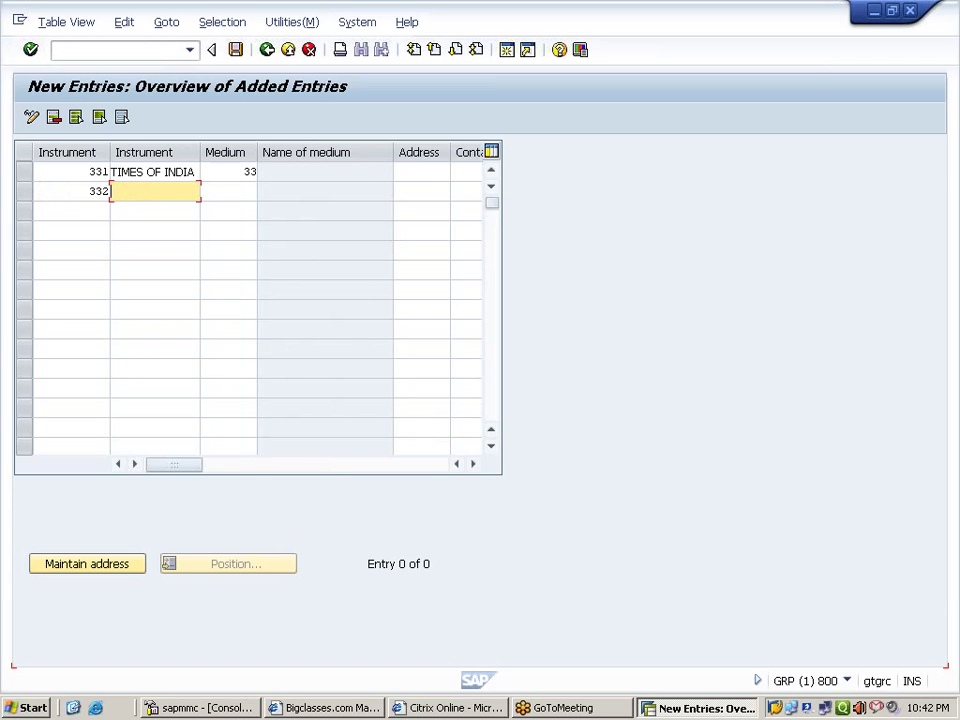
type("THE HINDU")
key("Tab")
type("33")
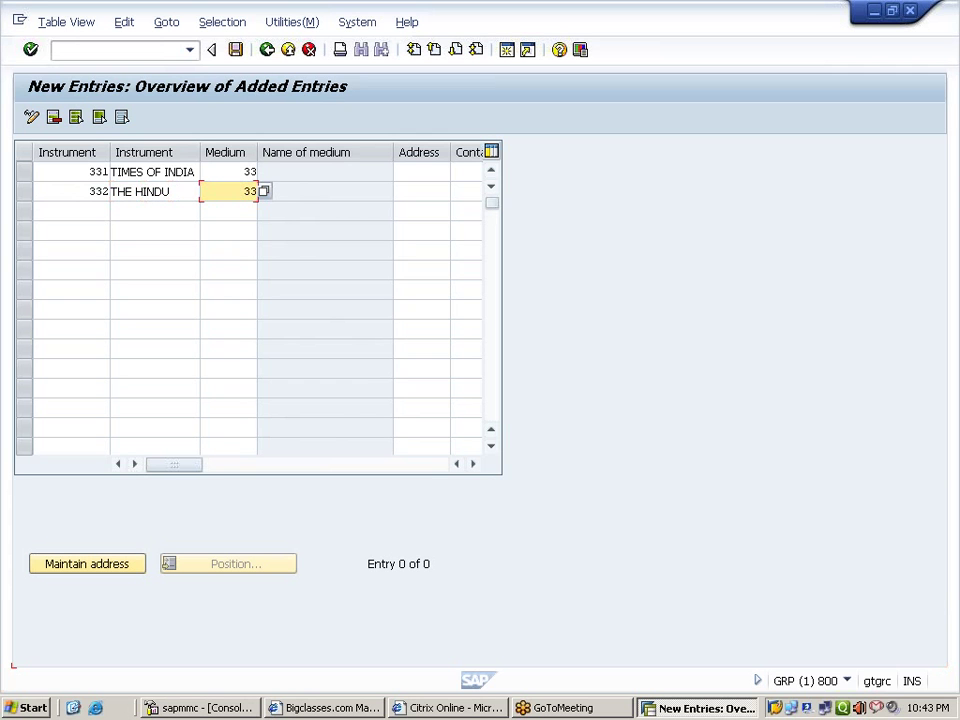
key("Return")
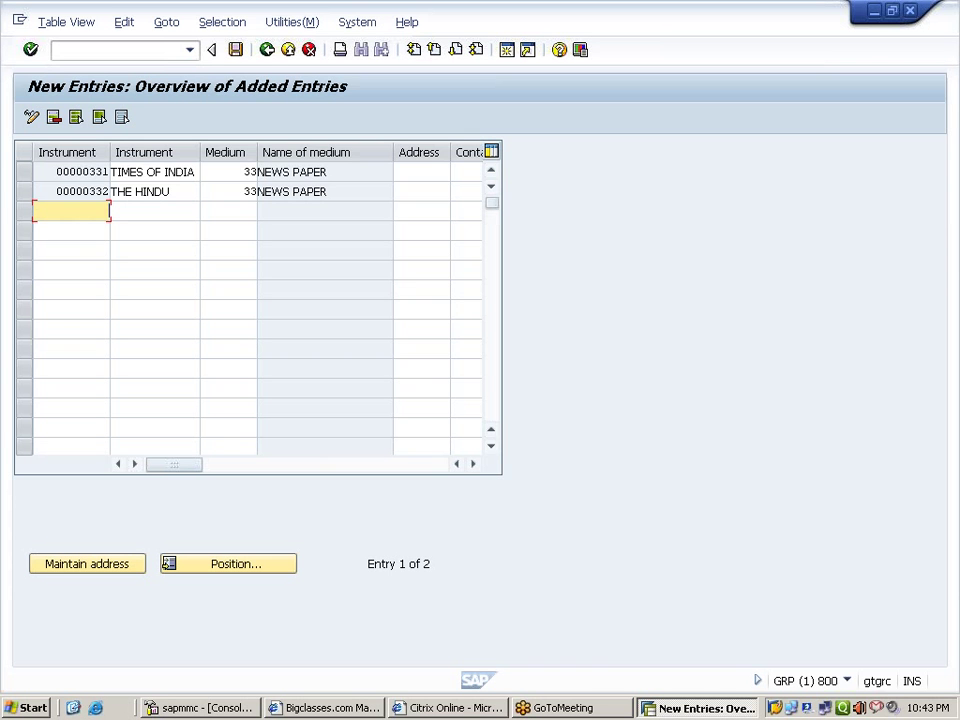
Save the new recruitment instruments with customizing request GRPK900004 and return to the IMG structure
left_click(322, 329)
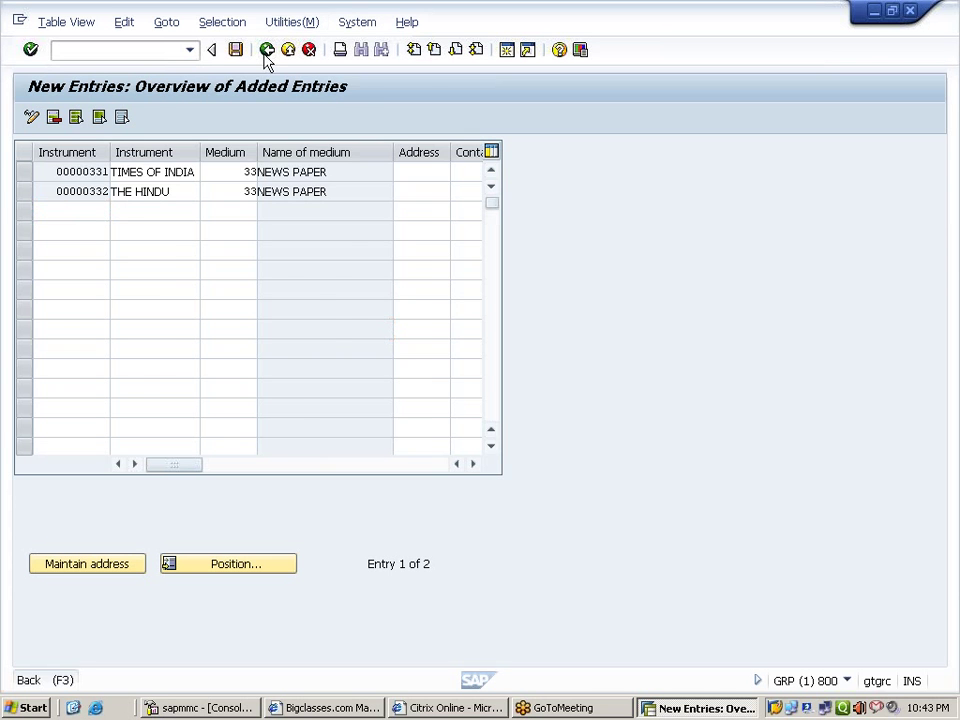
left_click(266, 51)
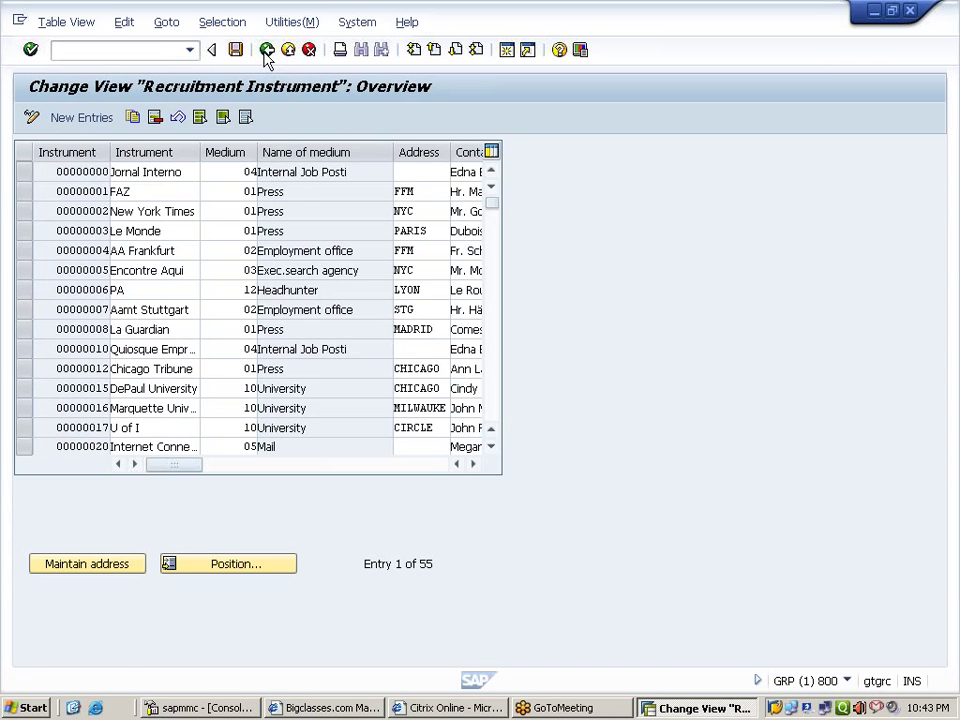
left_click(266, 51)
left_click(264, 344)
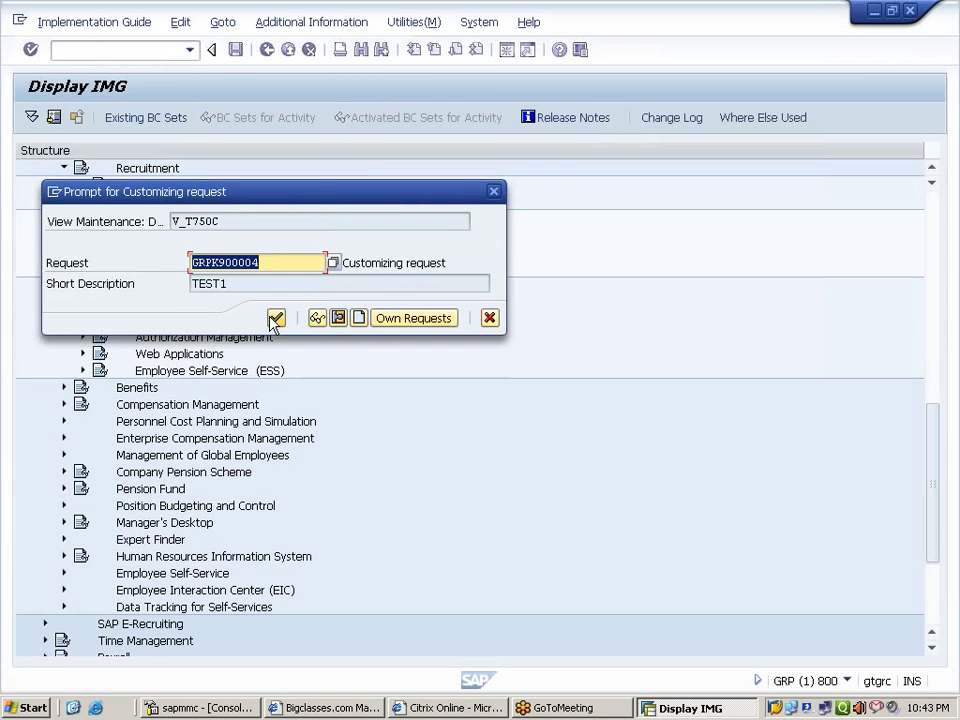
left_click(273, 319)
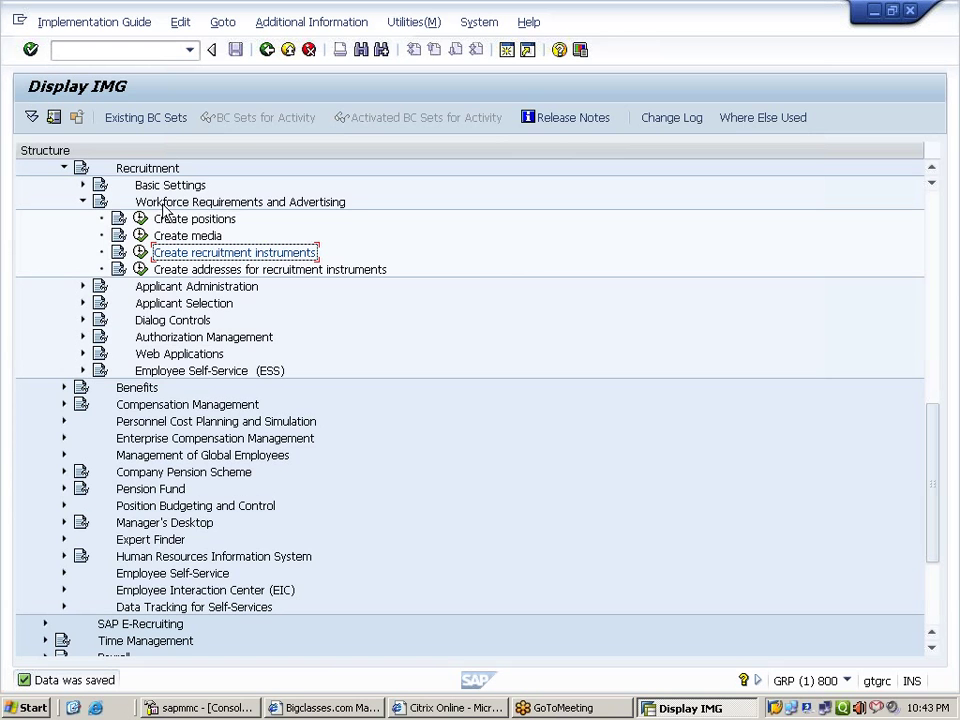
Collapse Workforce Requirements and Advertising, and open the Create personnel officer activity under Applicant Administration
left_click(165, 203)
left_click(83, 202)
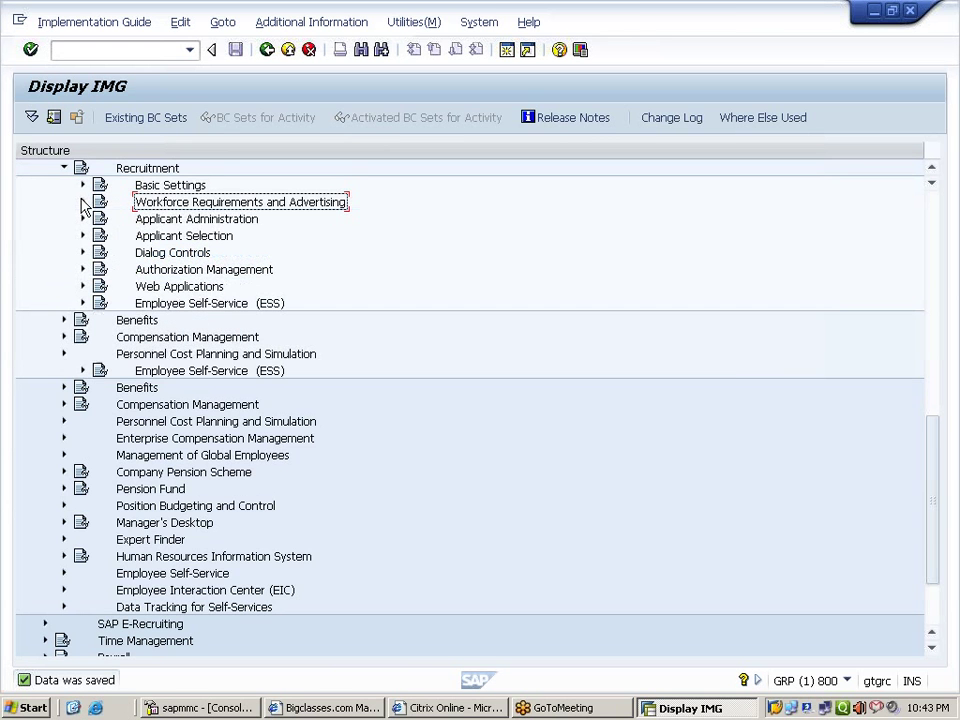
left_click(144, 221)
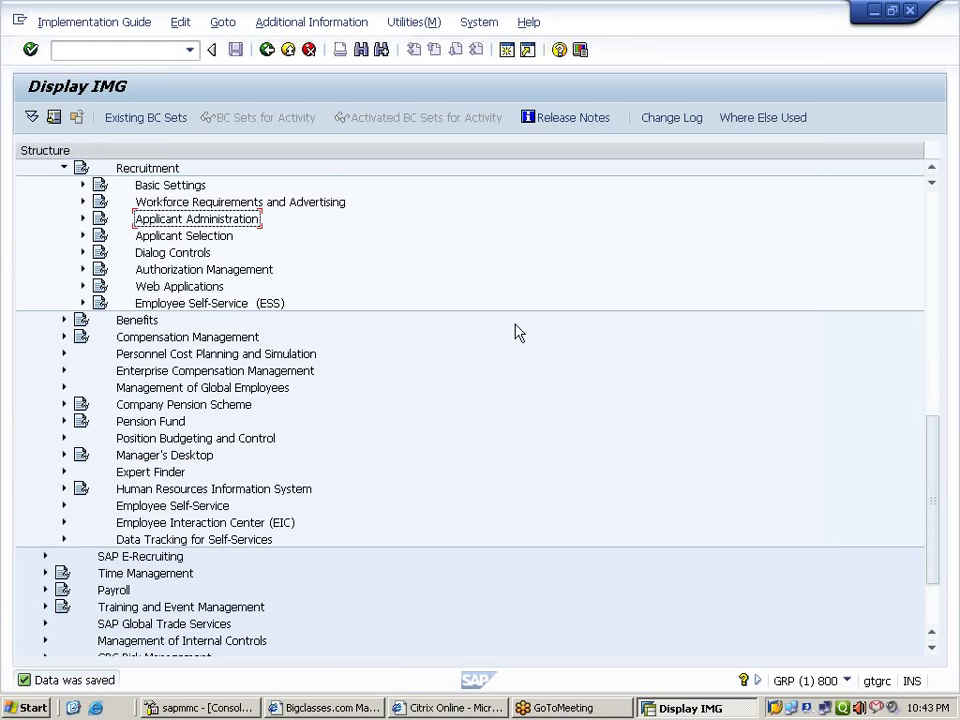
left_click(83, 219)
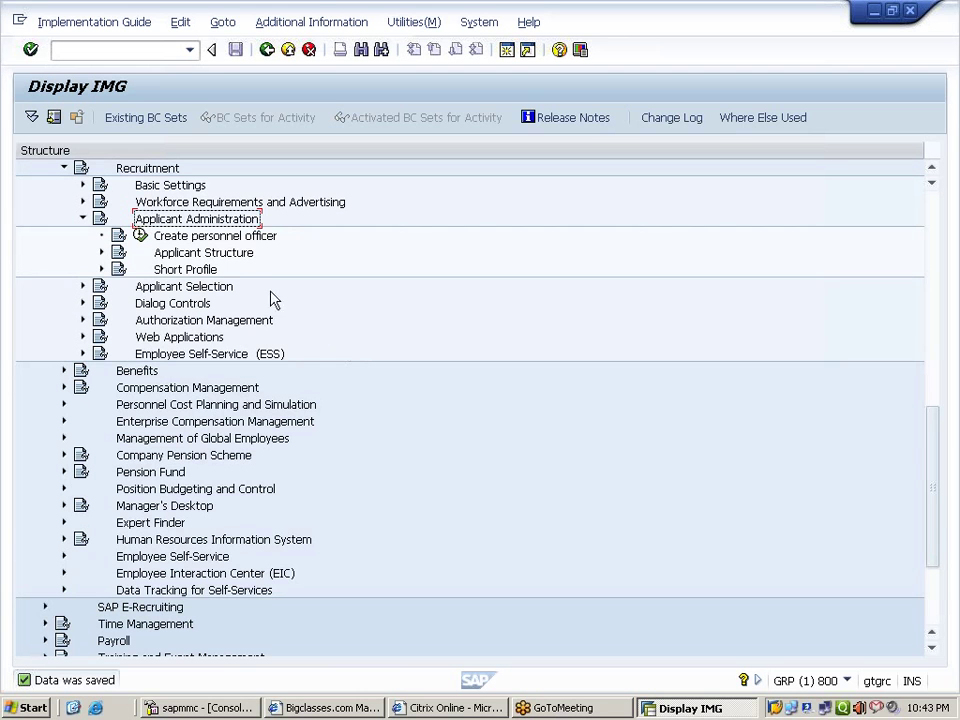
left_click(139, 237)
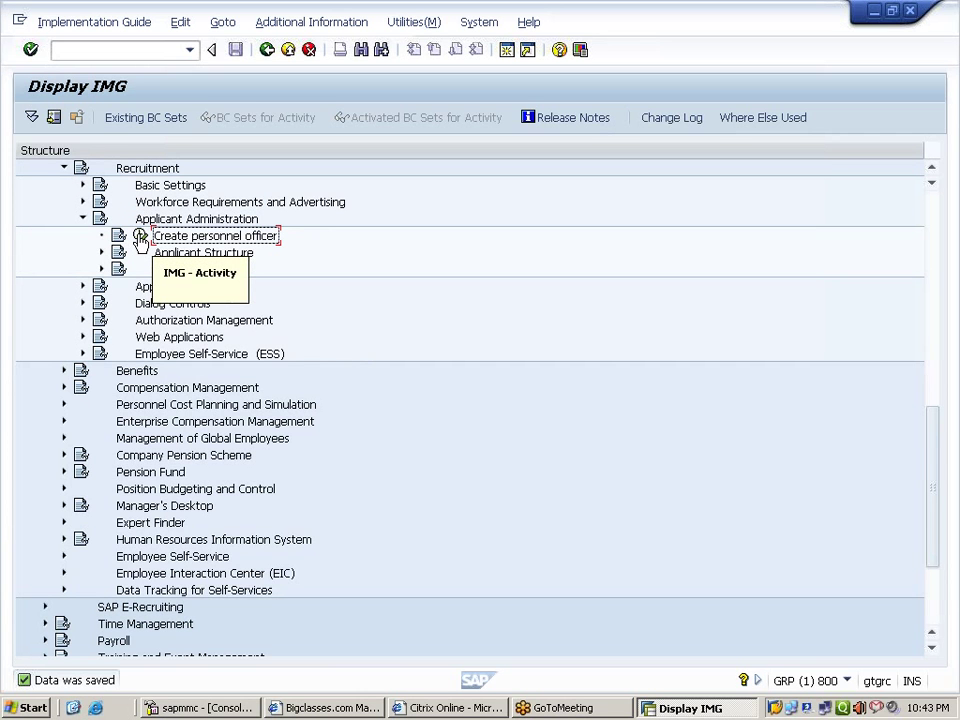
left_click(140, 237)
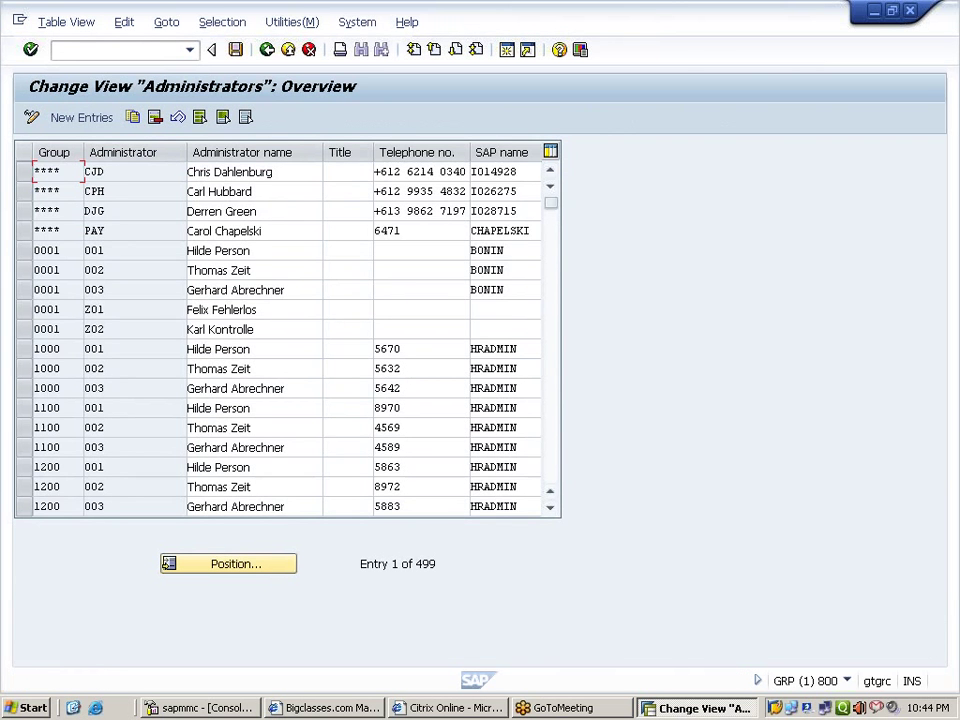
Start a new administrator entry with group APPL and the first personnel officer's three-letter administrator code
scroll(257, 225, "down", 1)
scroll(287, 340, "down", 5)
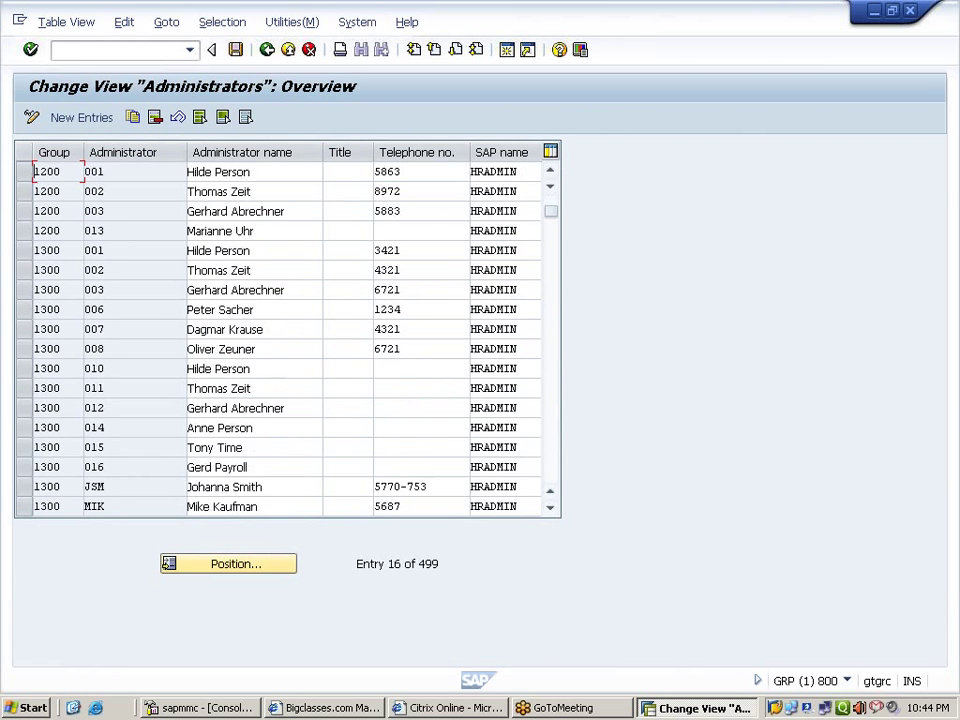
scroll(287, 340, "down", 7)
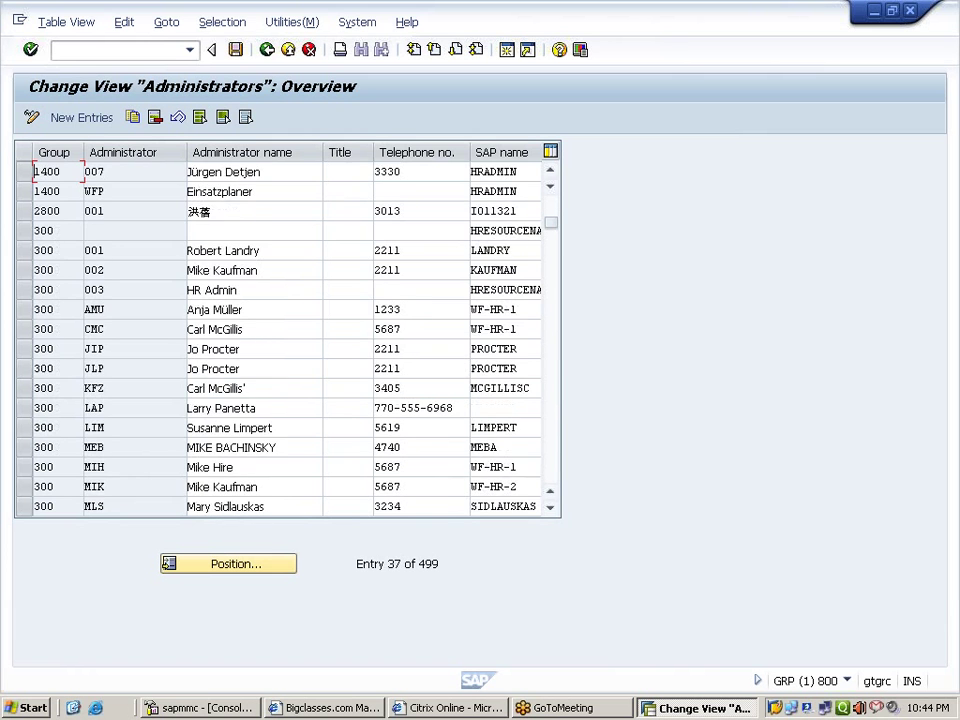
scroll(287, 340, "down", 7)
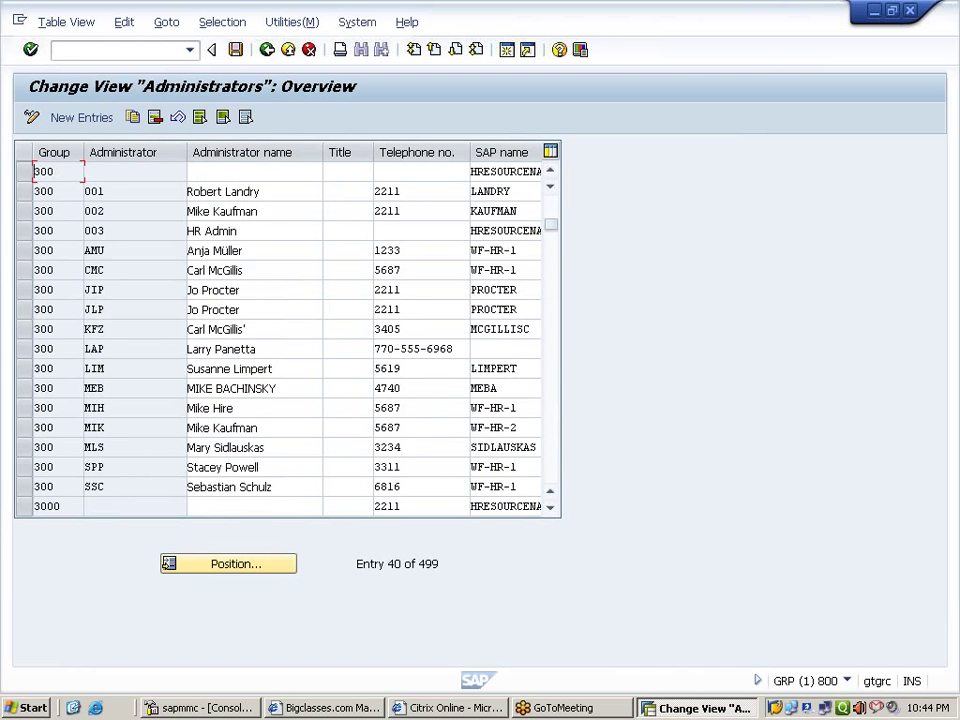
left_click(88, 120)
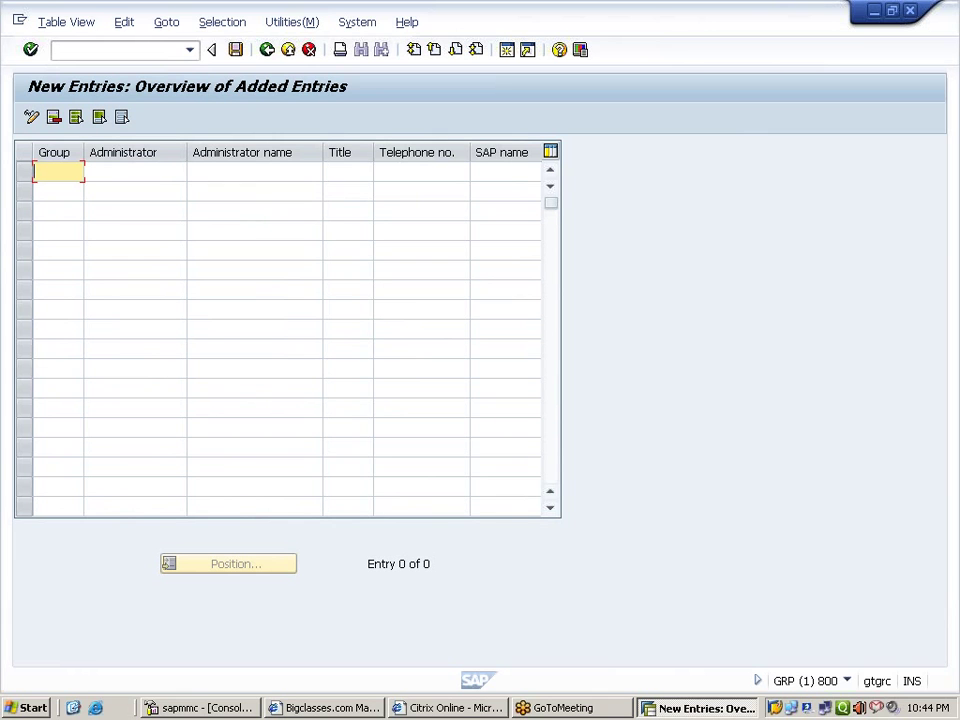
type("APPL")
key("Tab")
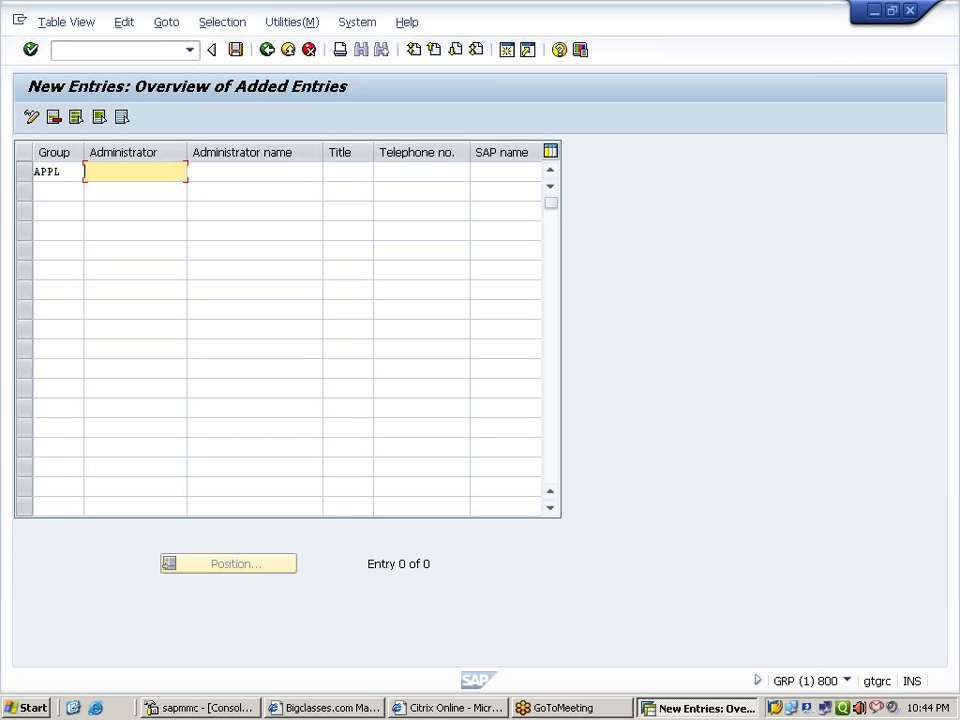
type("RAM")
key("Tab")
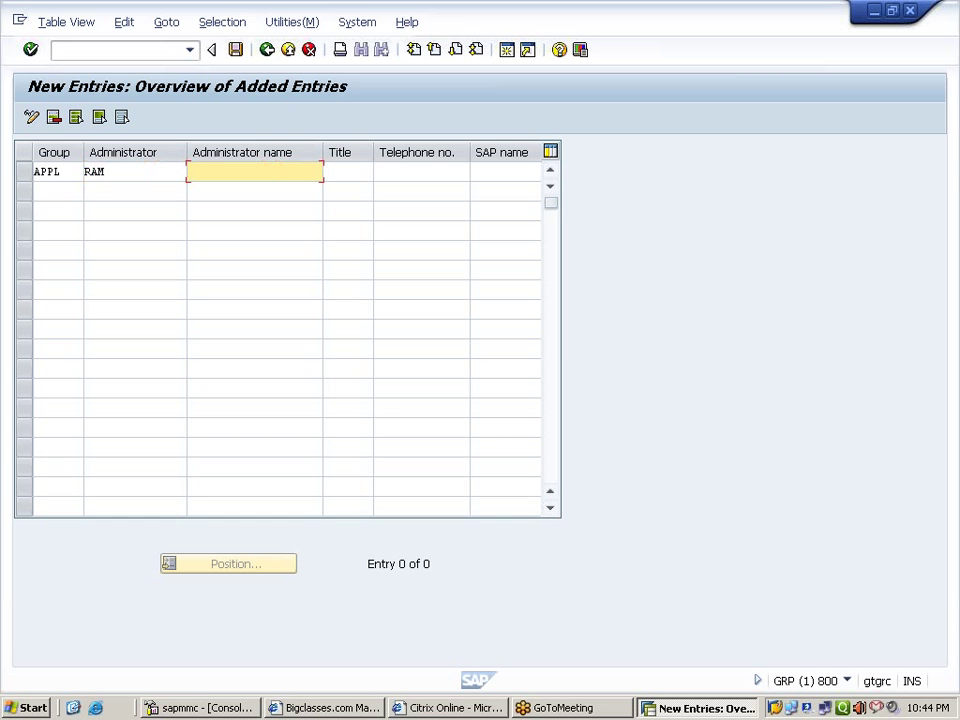
Complete the first APPL entry with the administrator's name, title Mr. and SAP name SAPUSER
type("RAMU")
left_click(342, 172)
key("F4")
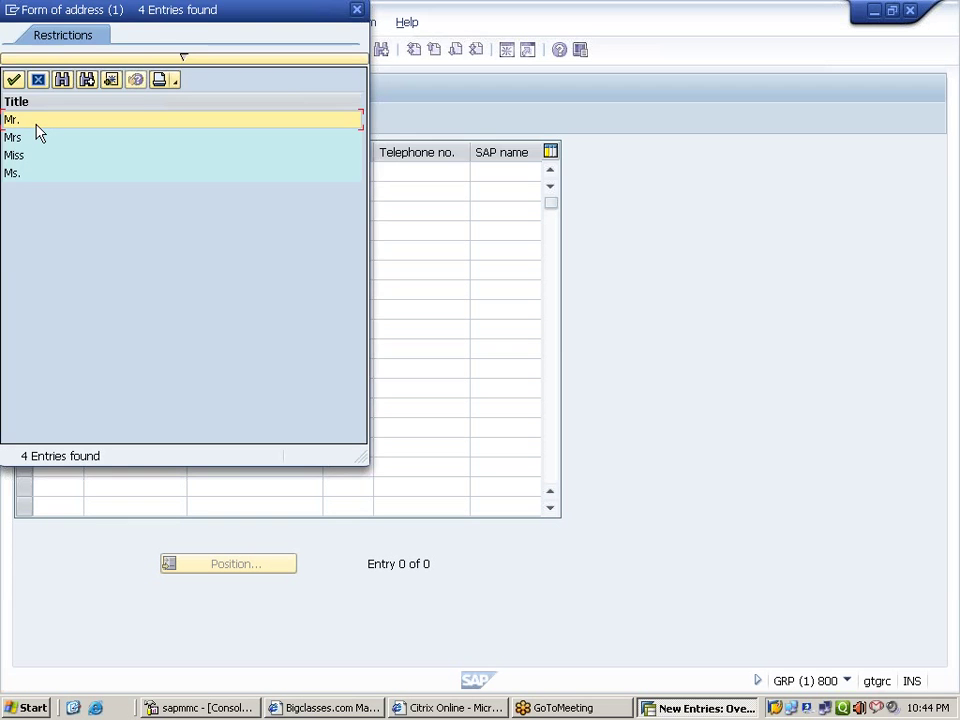
left_click(36, 124)
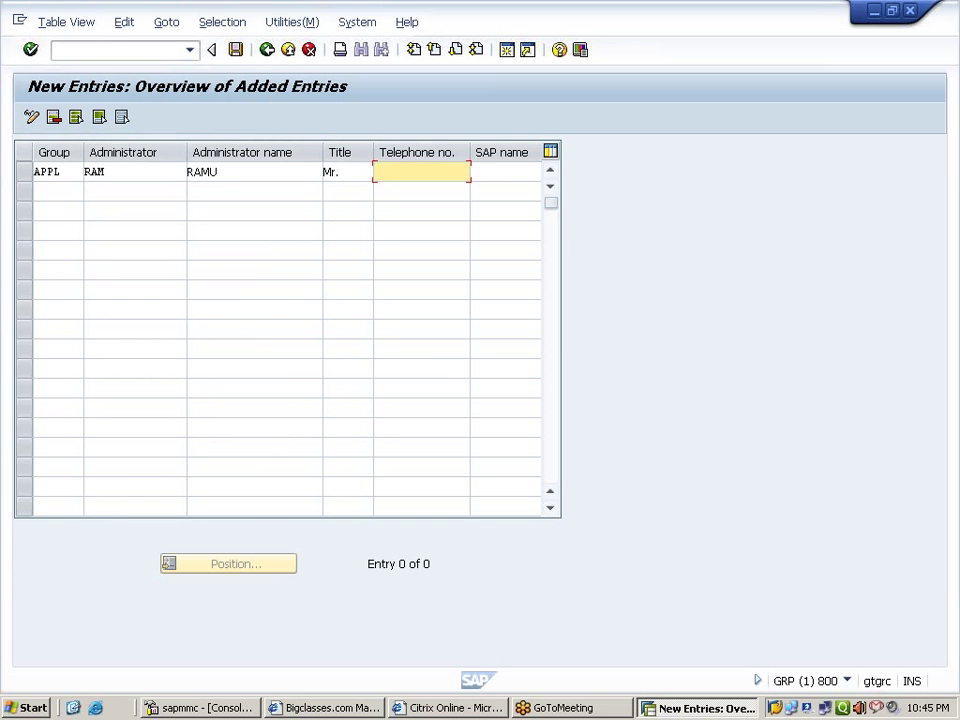
left_click(505, 172)
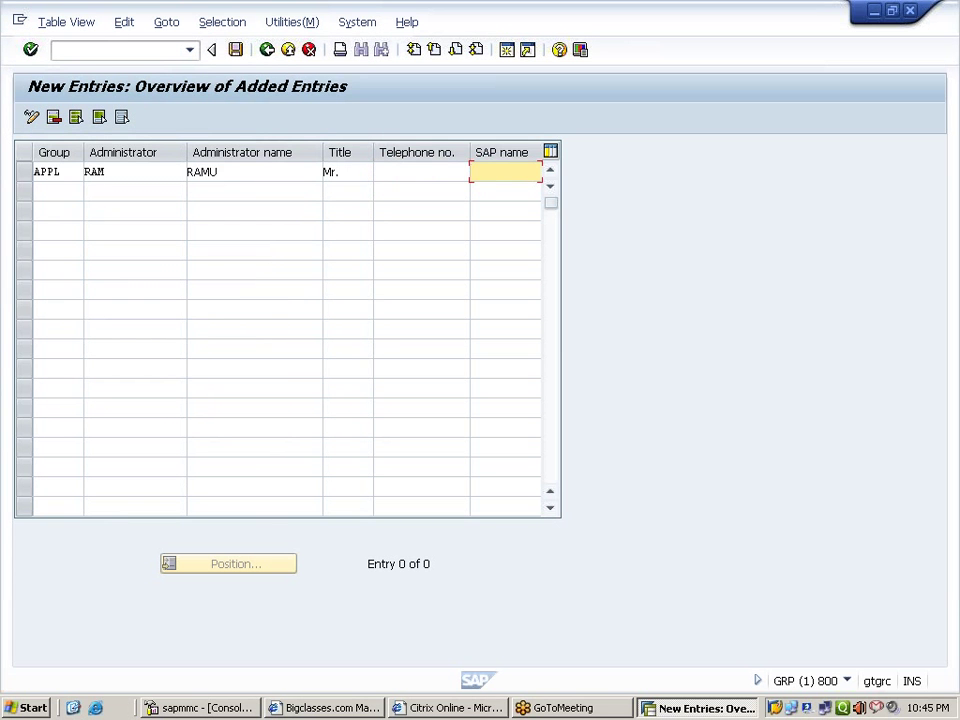
type("SAPUSER")
key("Return")
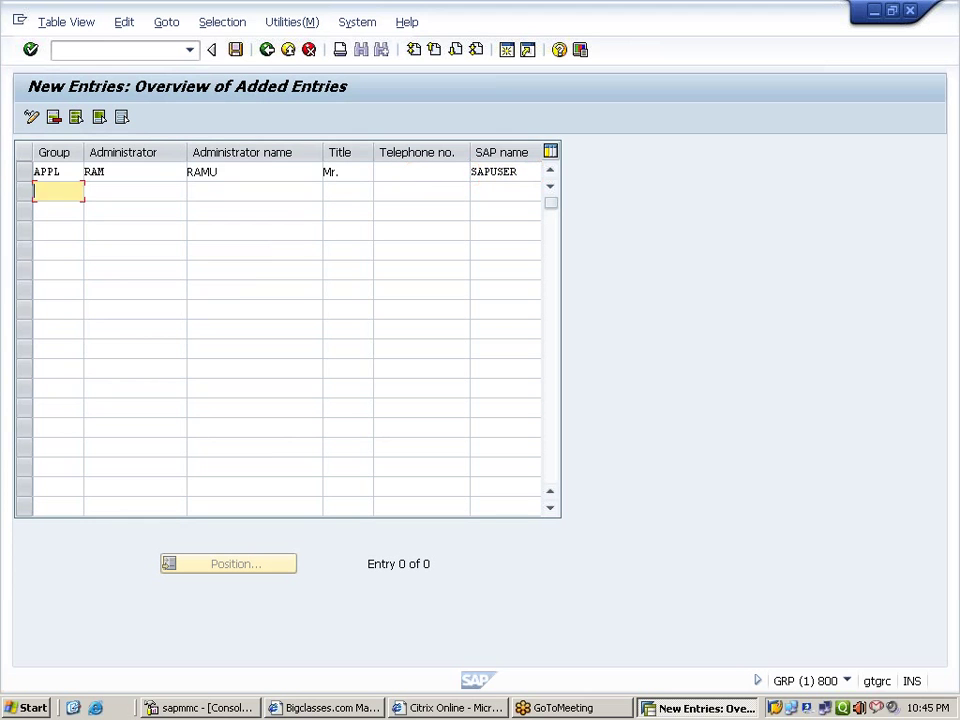
Add a second administrator row in group APPL with the officer's three-letter code and administrator name
type("APPL")
key("Tab")
type("RAJ")
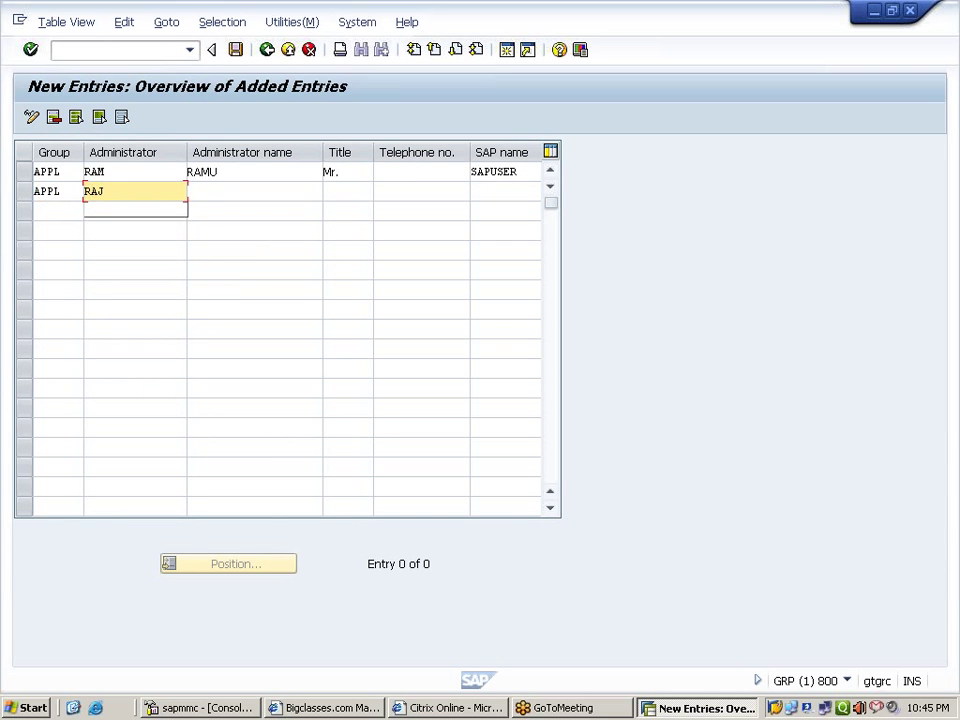
key("Tab")
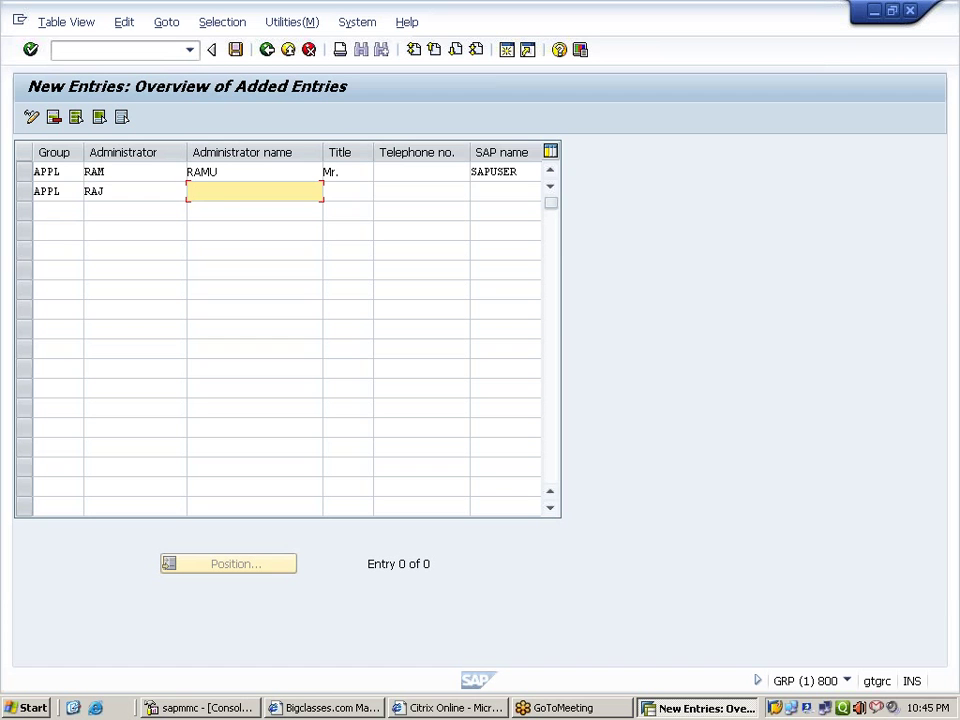
type("RAJU")
key("Tab")
Assign the title Mr. and SAP name SAPUSER to the second APPL administrator and confirm the entries
key("F4")
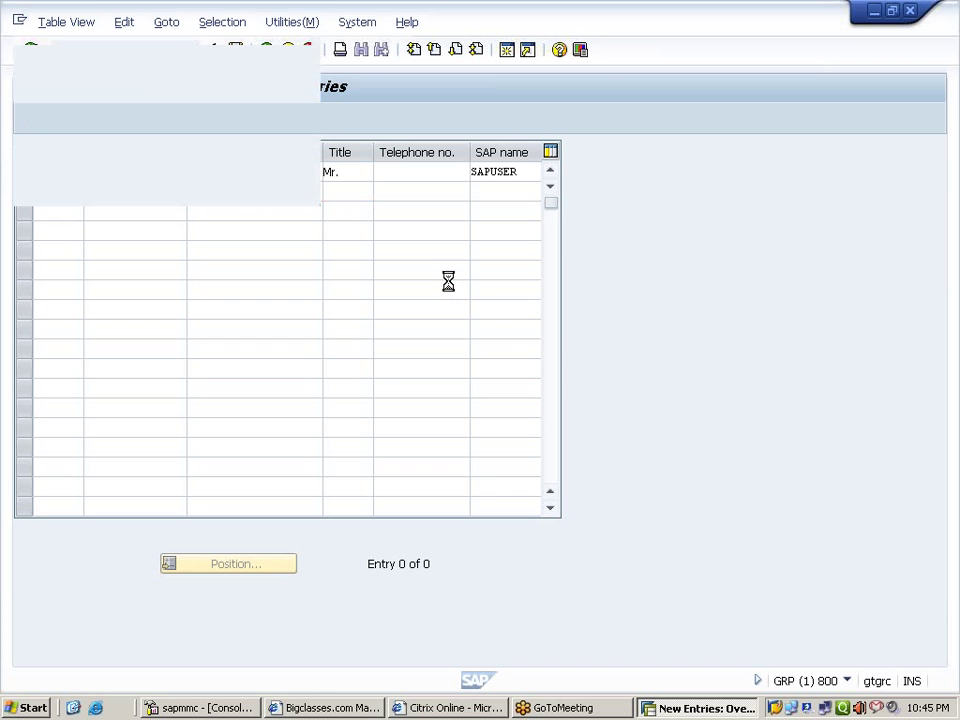
double_click(24, 120)
key("Tab")
key("Tab")
type("SAP")
key("Down")
key("Return")
key("Return")
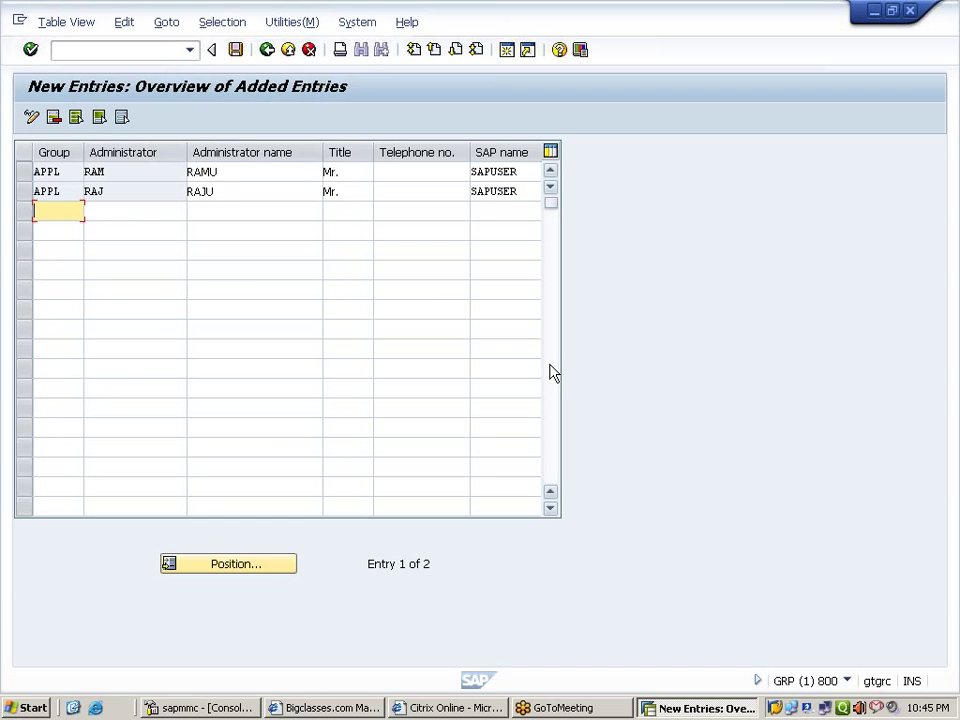
Save the new administrators, accepting the customizing request, and leave the Administrators view
key("F3")
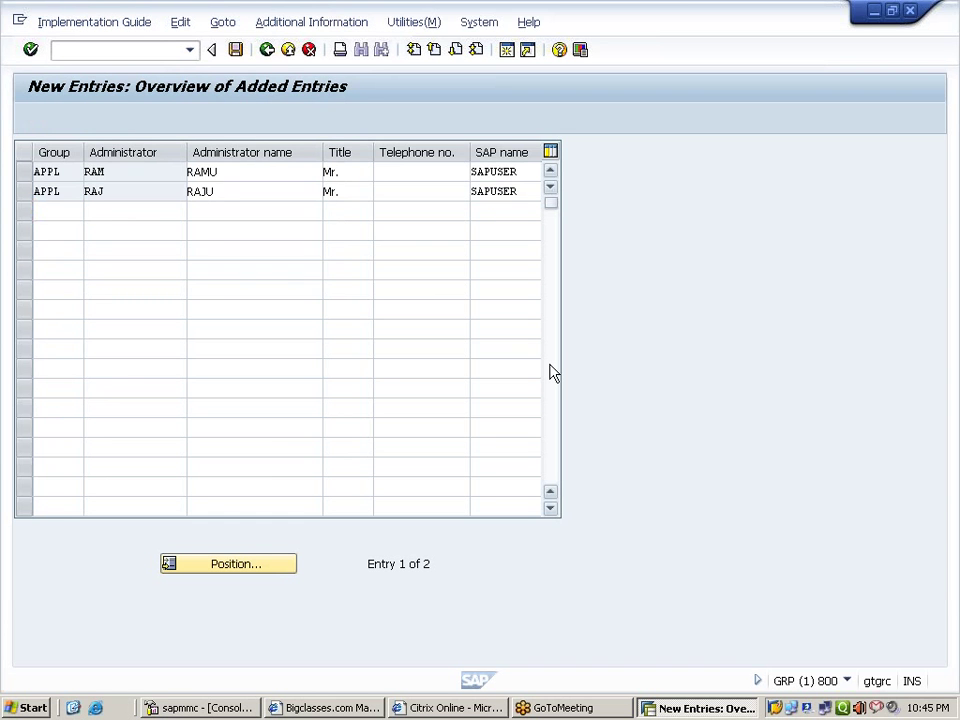
key("Return")
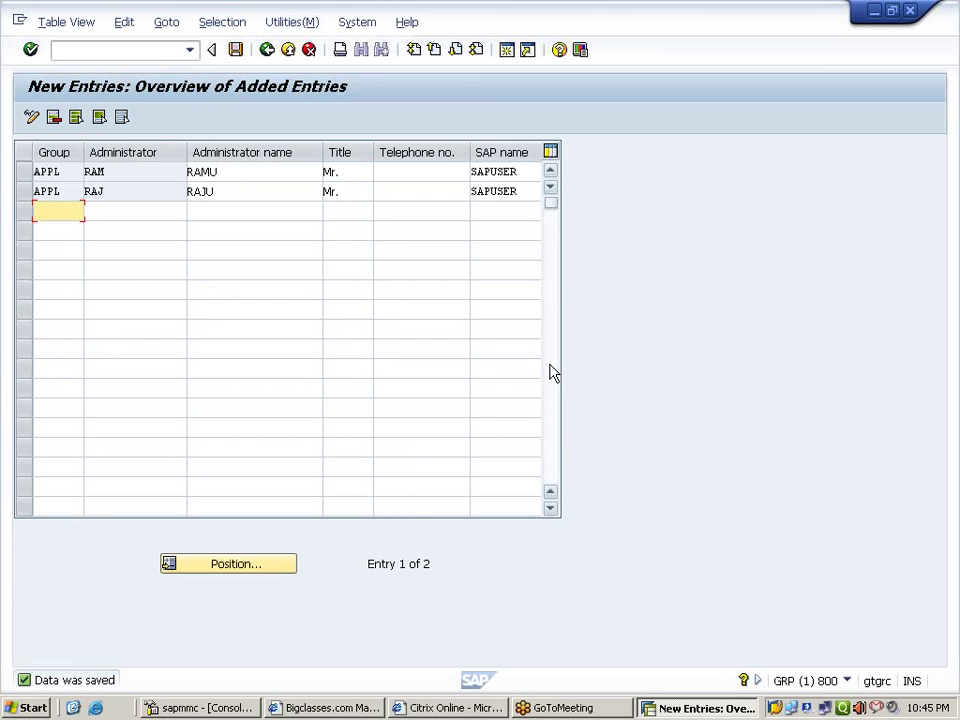
left_click(267, 50)
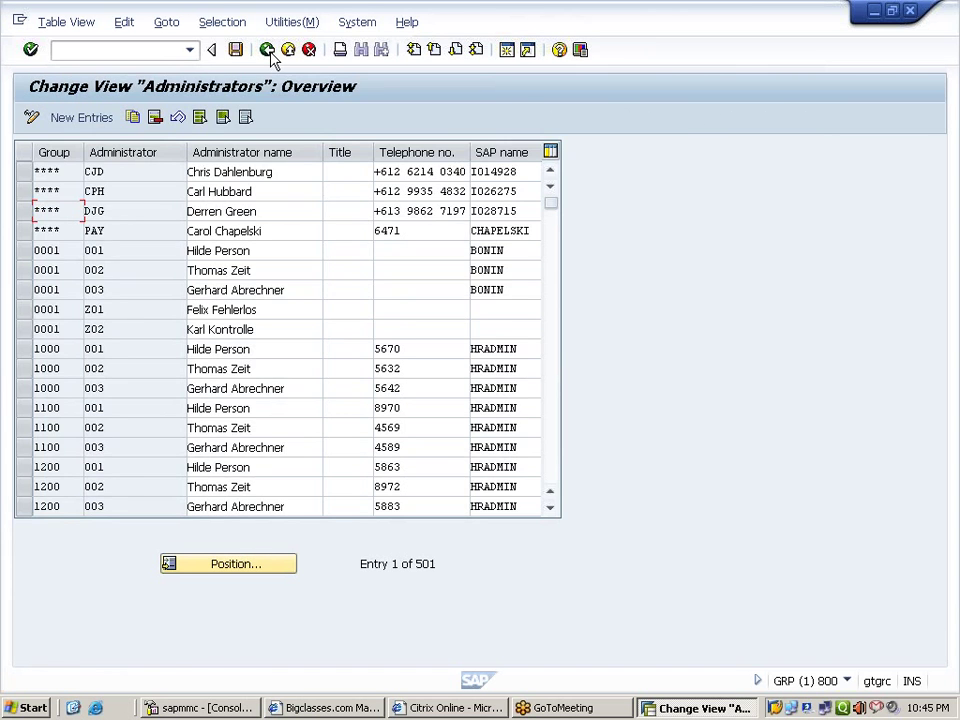
left_click(270, 54)
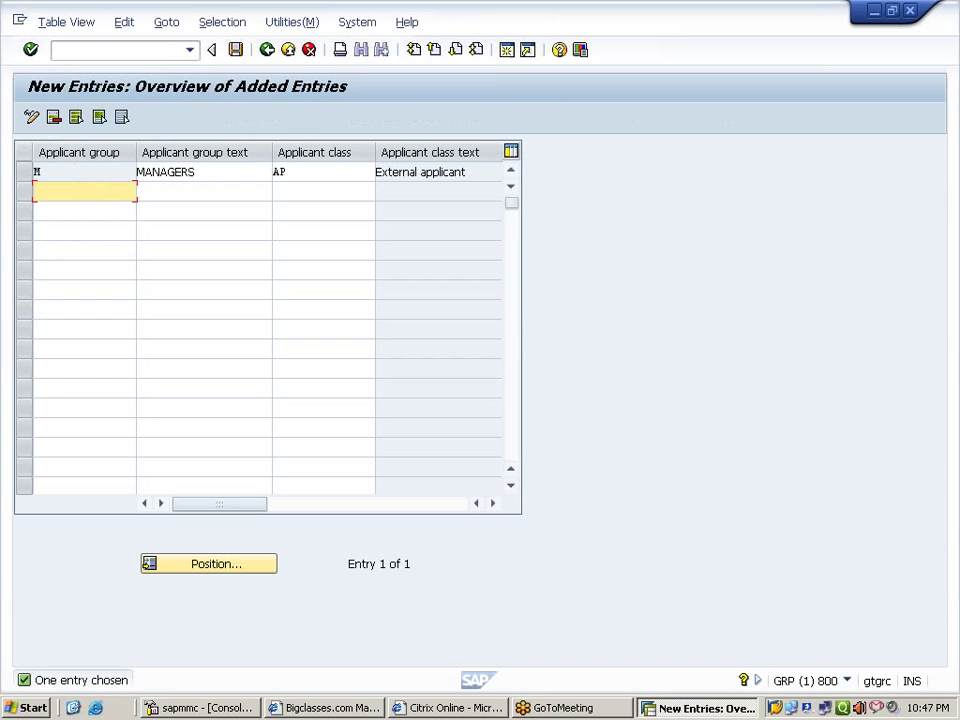
Save the new MANAGERS applicant group and leave the Applicant group view, returning to the IMG structure
left_click(235, 50)
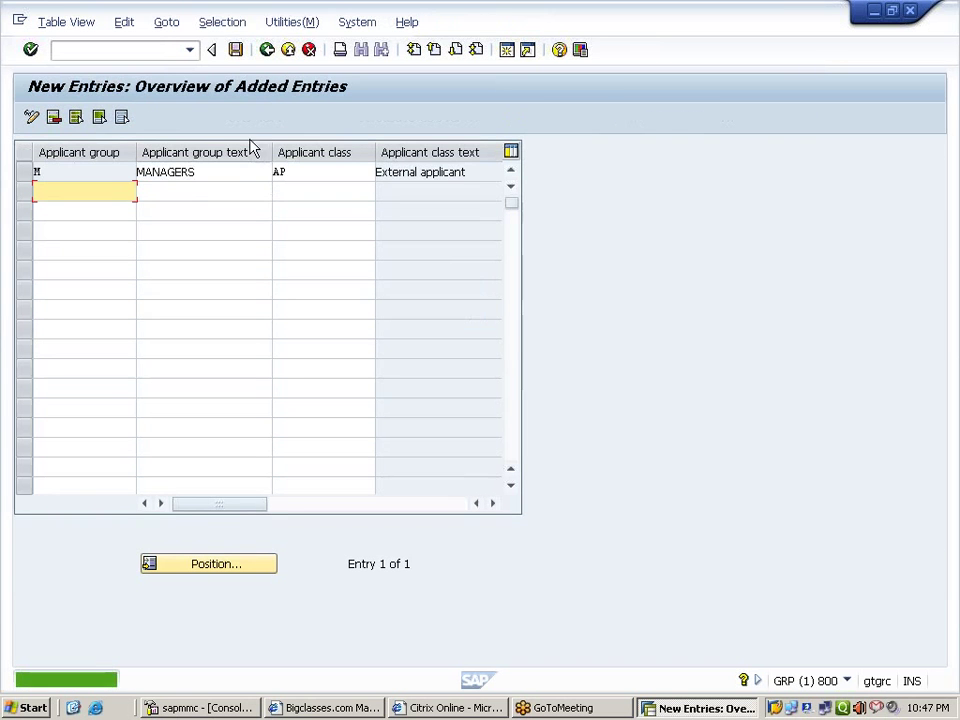
left_click(268, 50)
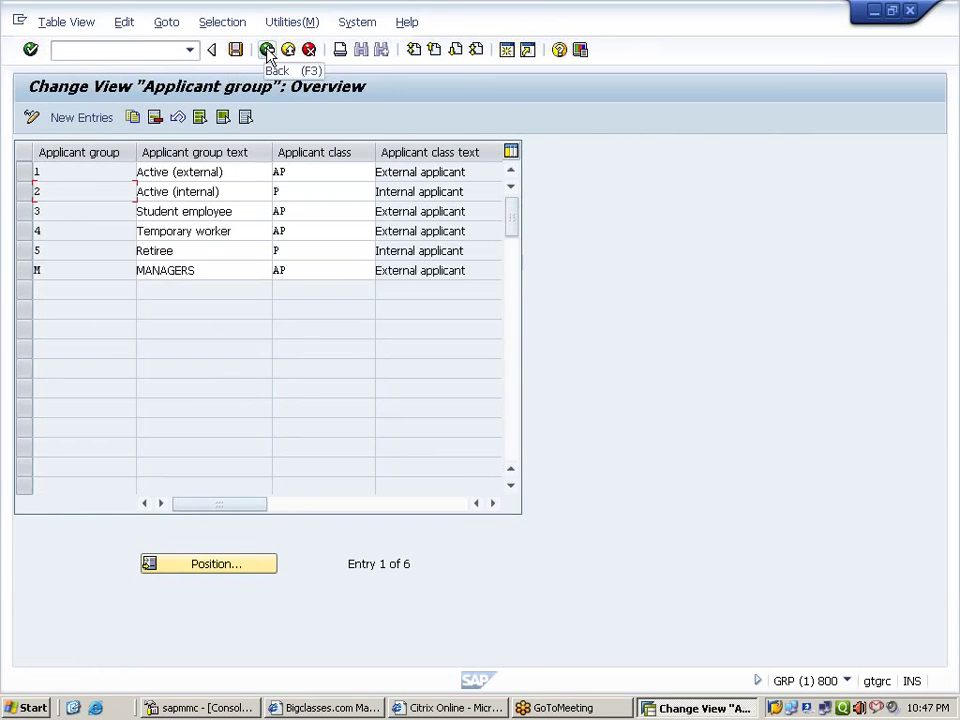
left_click(267, 50)
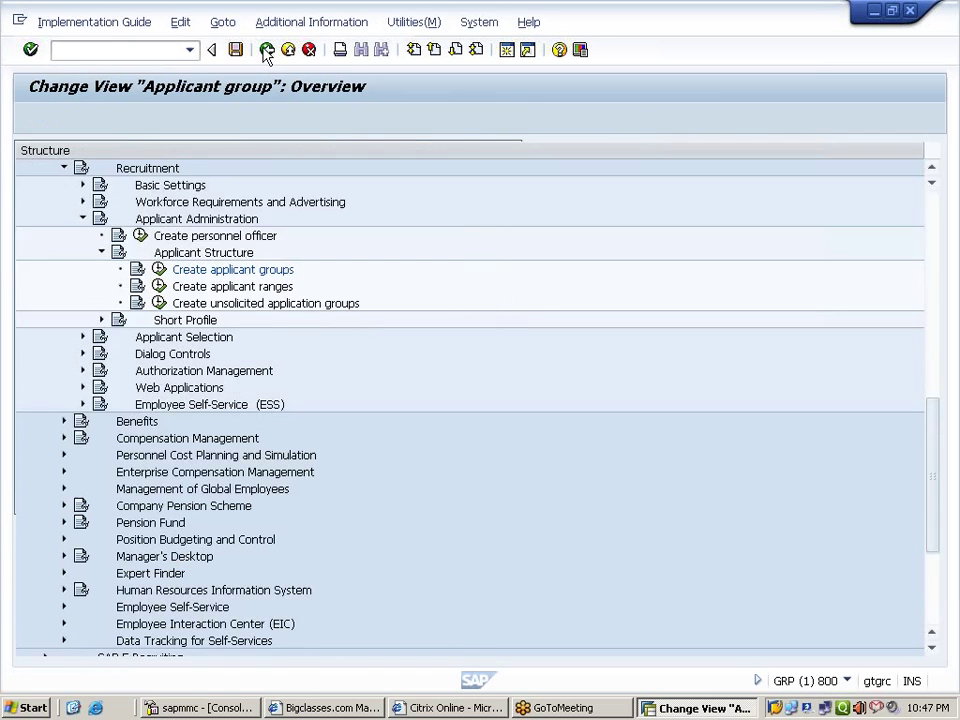
Open the Create applicant ranges activity and add a new range SM with the text SENIOR MANAGERS
left_click(280, 288)
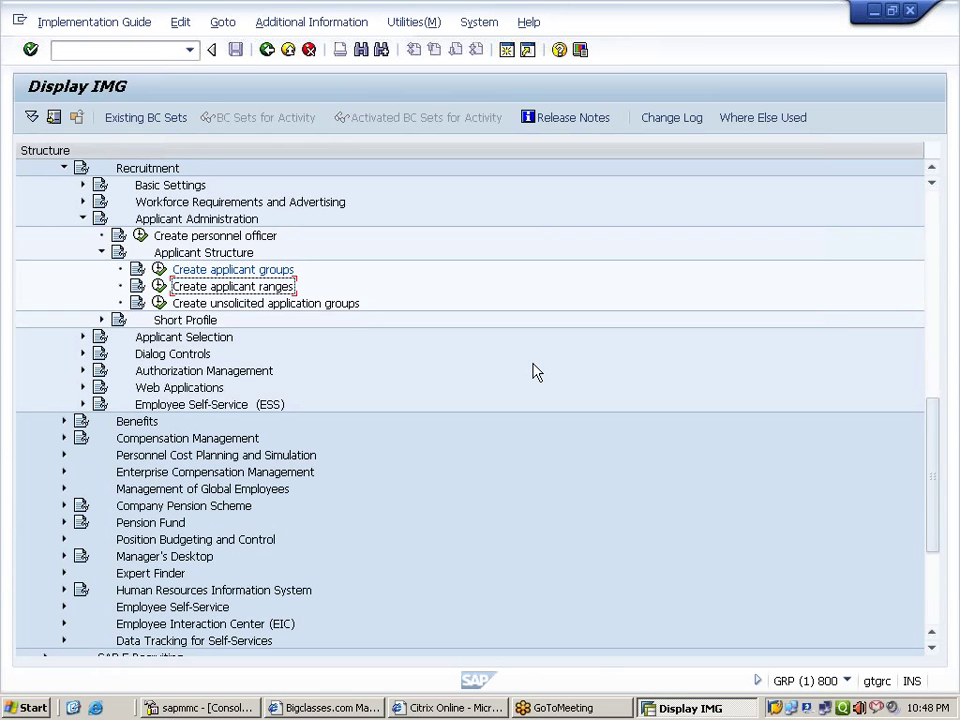
left_click(160, 287)
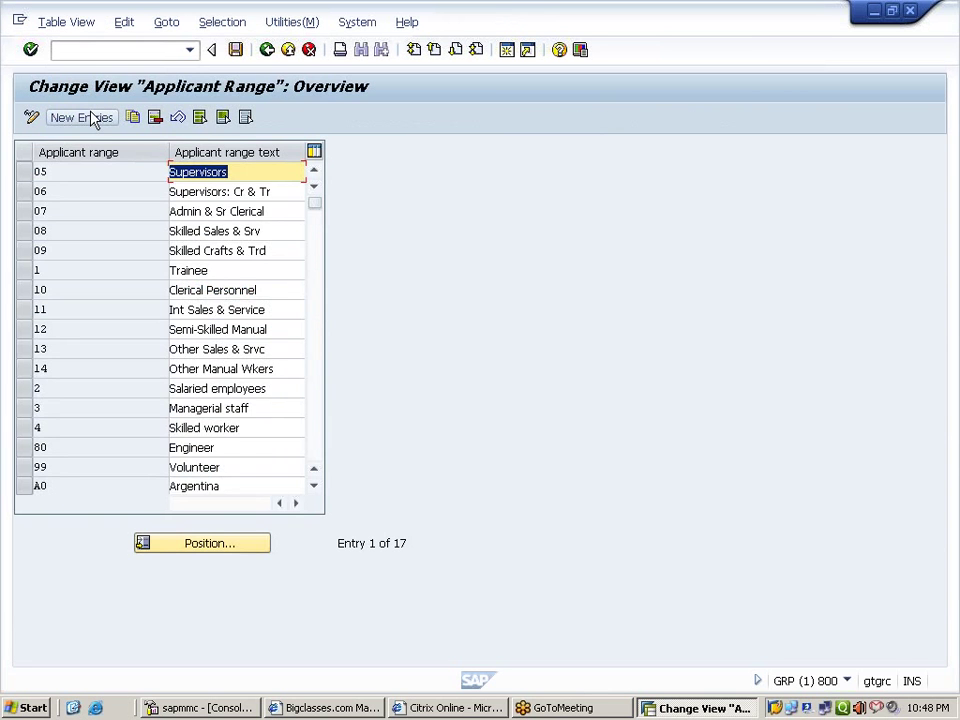
left_click(85, 118)
type("SM")
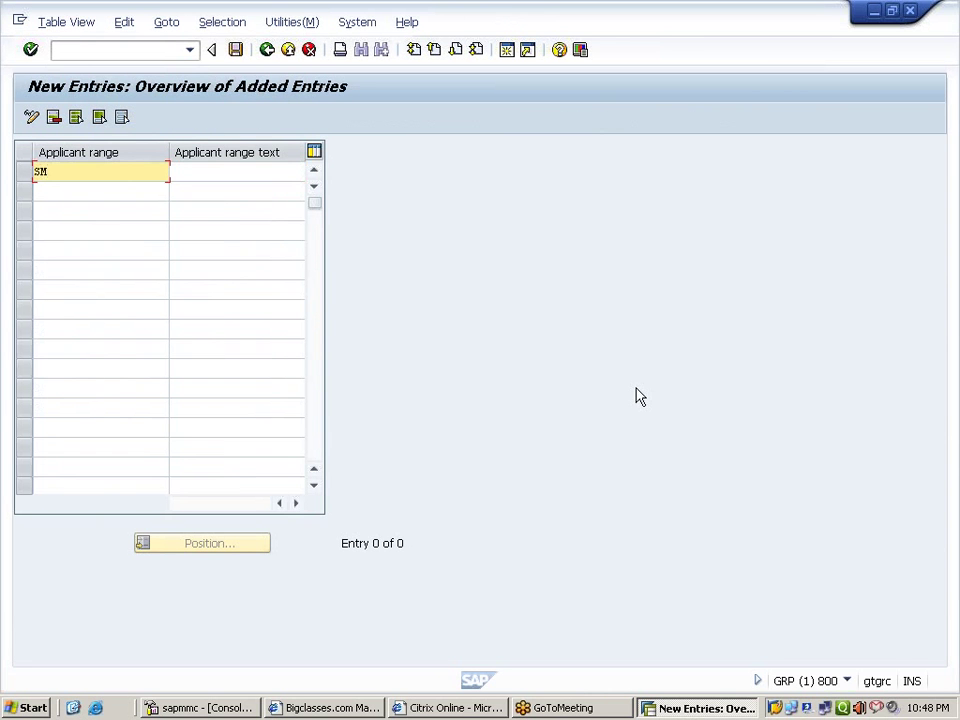
key("Tab")
type("SENIOR MANAGERS")
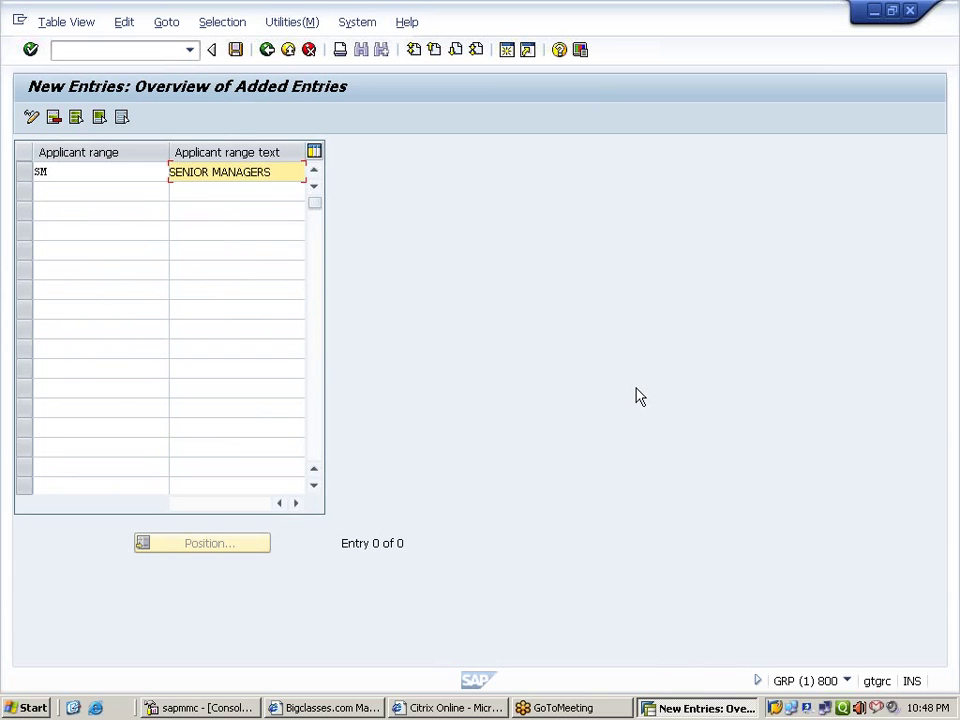
Add a second applicant range JM with the text JUNIOR MANAGERS and confirm the entries
key("Tab")
type("JM")
key("Tab")
type("JUNIOR MANAGERS")
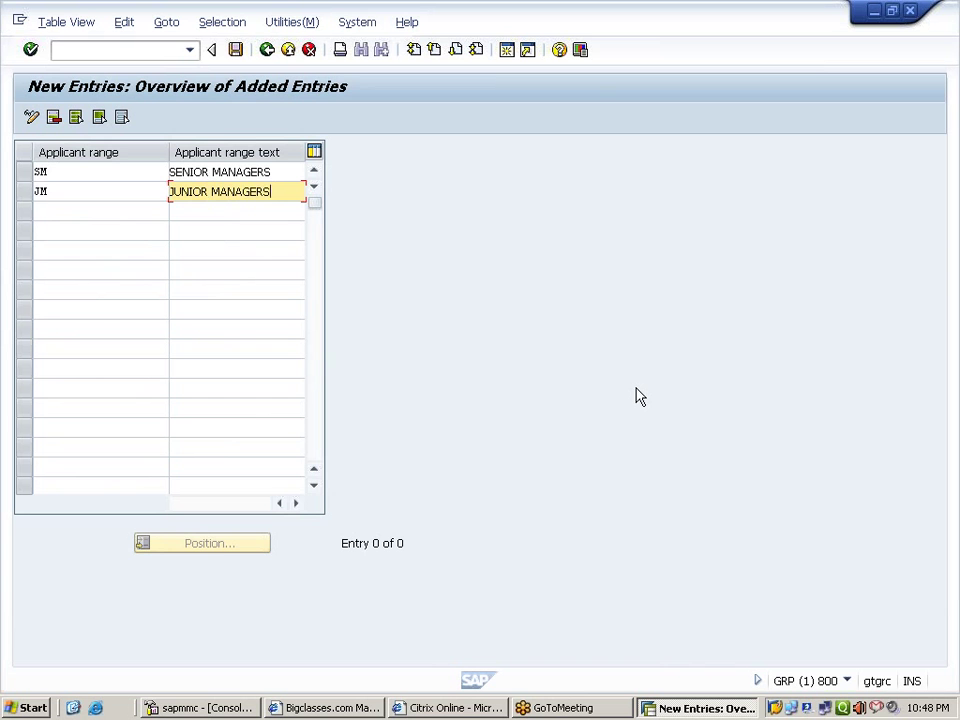
key("Return")
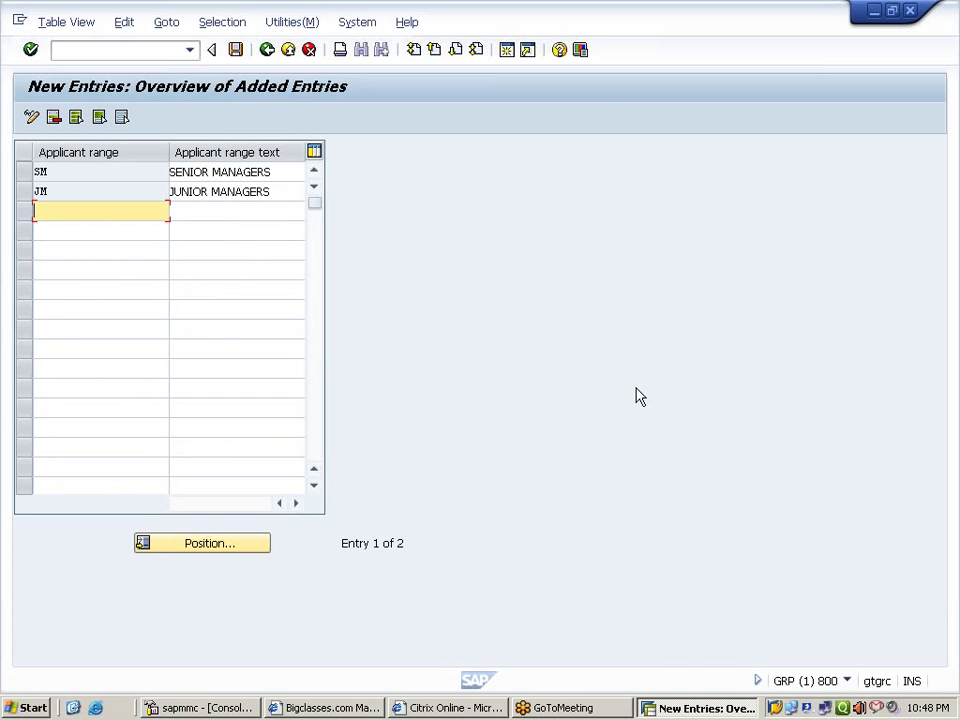
Save the new applicant ranges under customizing request GRPK900004 and return to the IMG structure
key("ctrl+s")
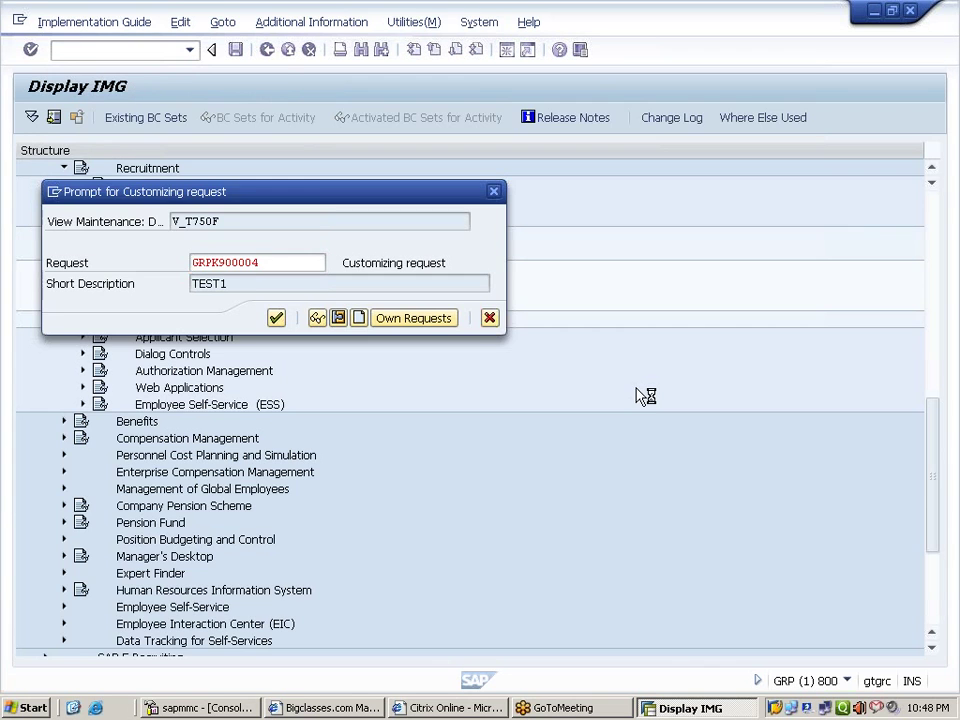
key("Return")
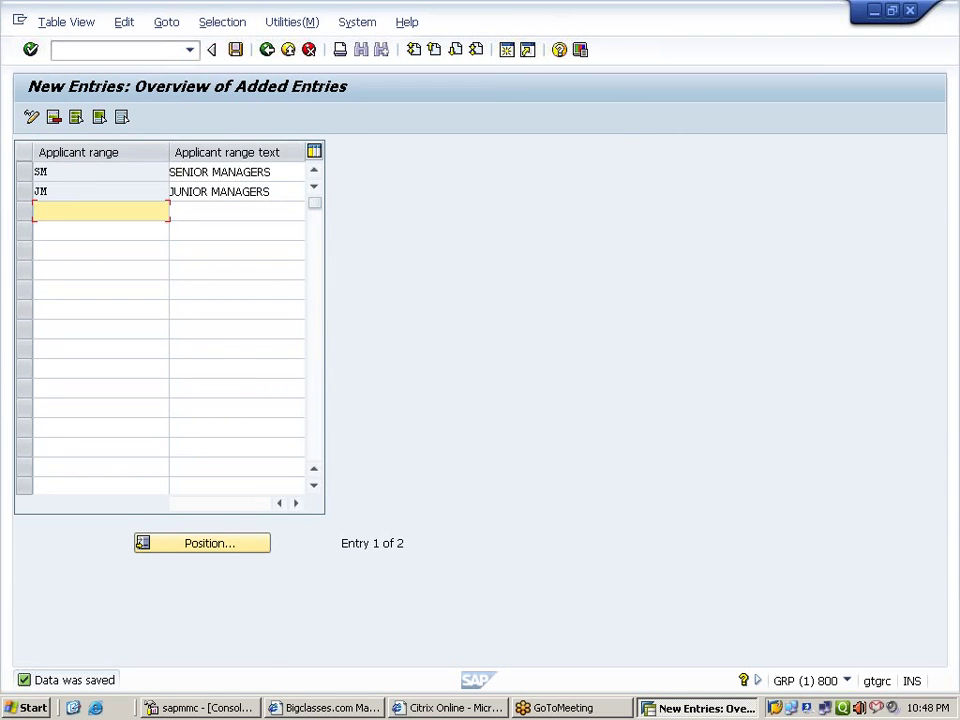
left_click(267, 50)
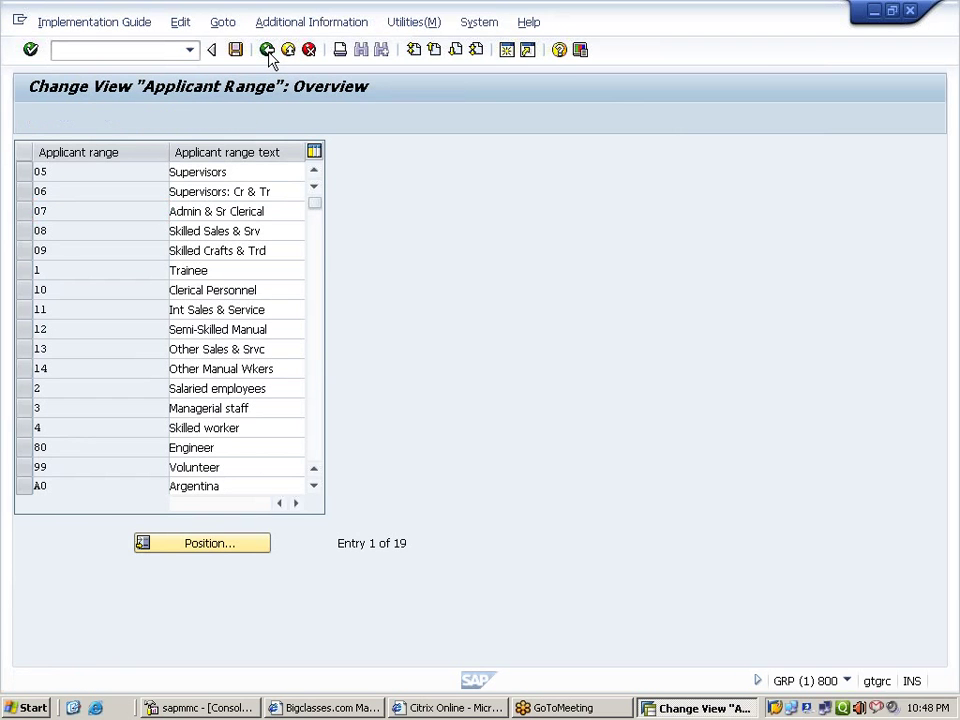
left_click(268, 51)
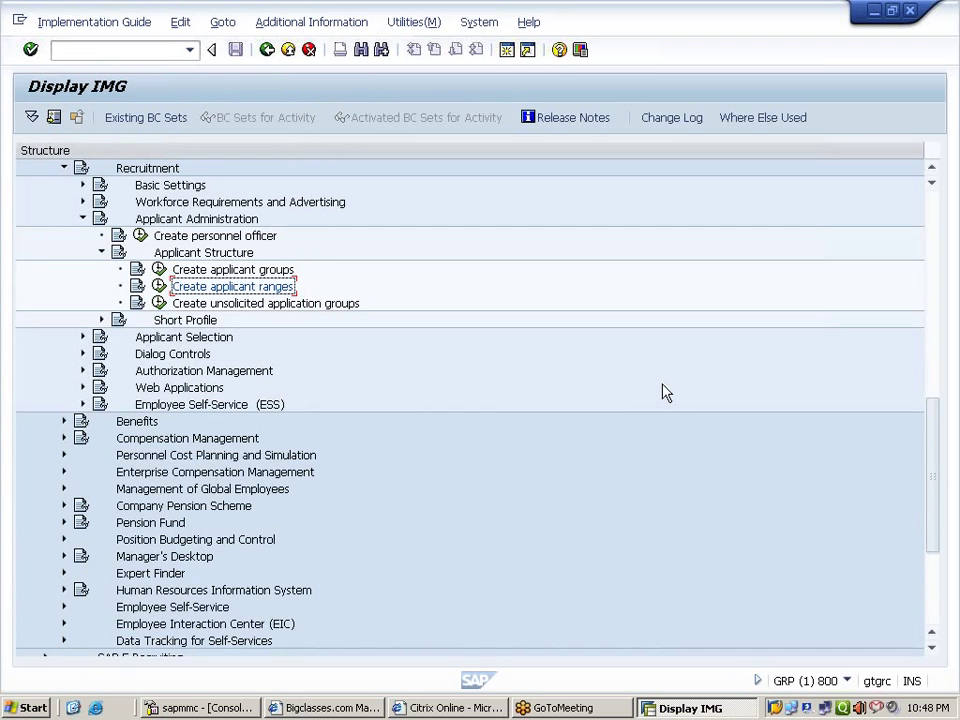
Open the Create unsolicited application groups activity and go through the existing groups down to entry 006
left_click(358, 304)
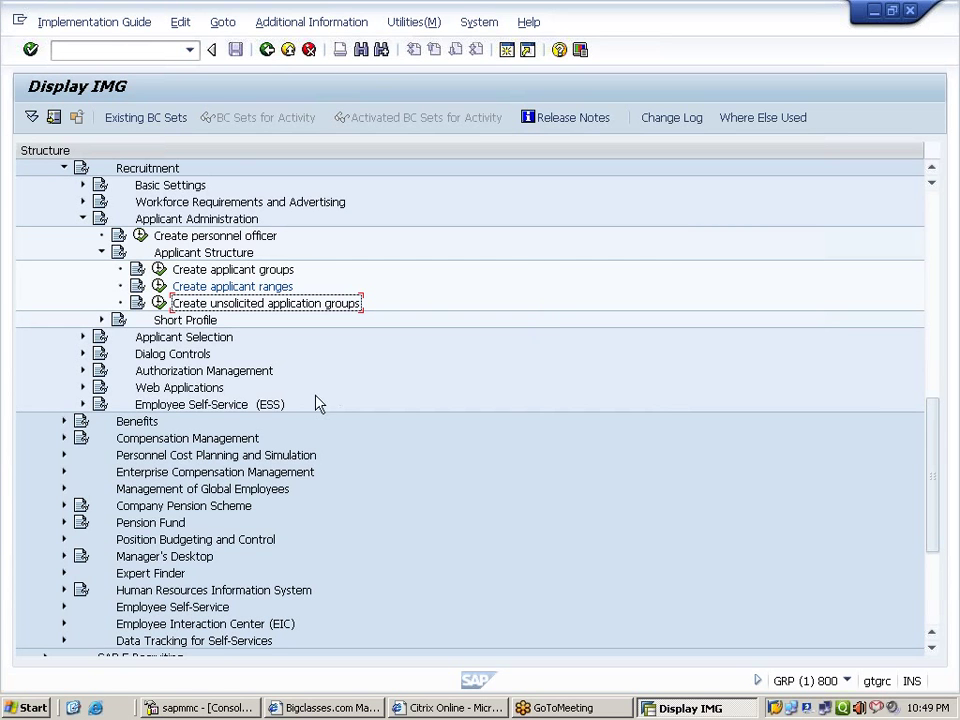
left_click(160, 304)
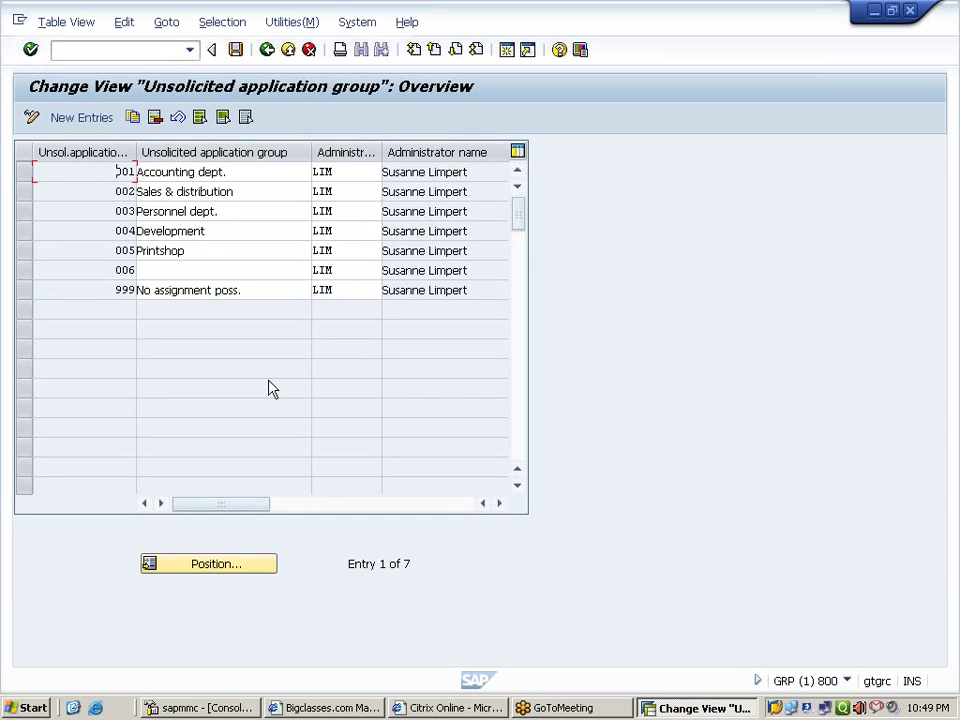
key("Tab")
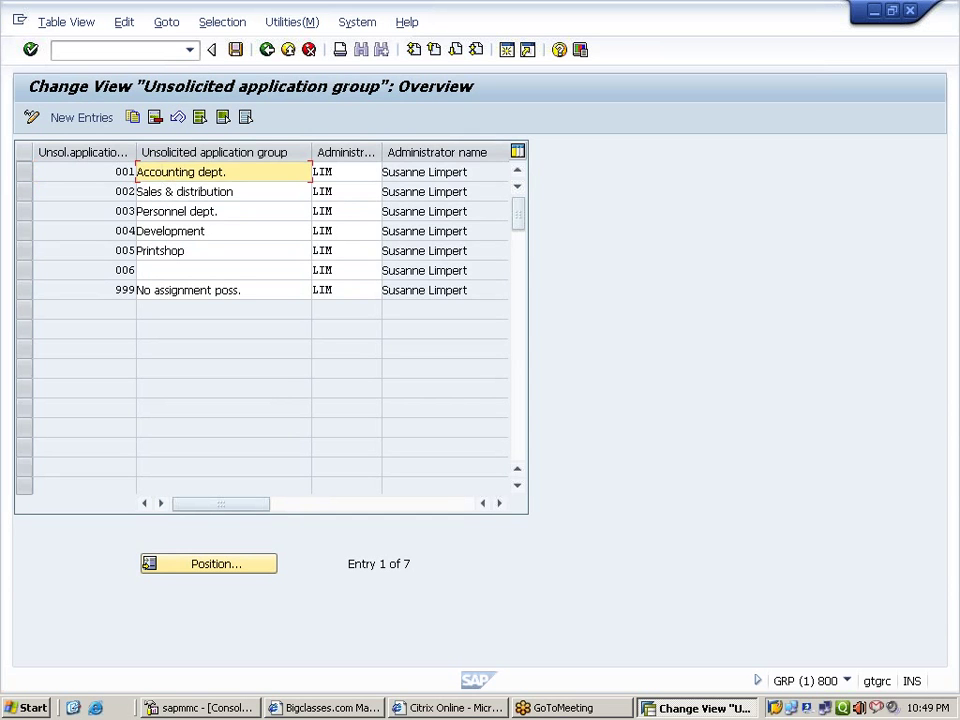
key("Down")
key("Down")
key("Down")
key("Down")
key("Down")
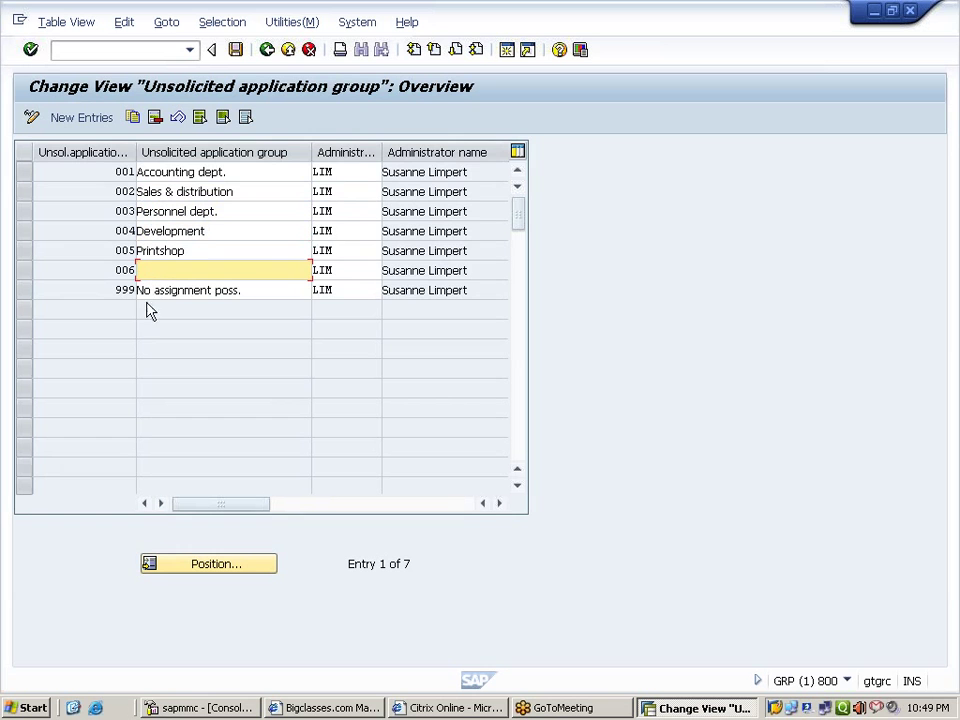
Add unsolicited application group 333 named HRM, assign the administrator's three-letter code, and confirm the entry
left_click(66, 120)
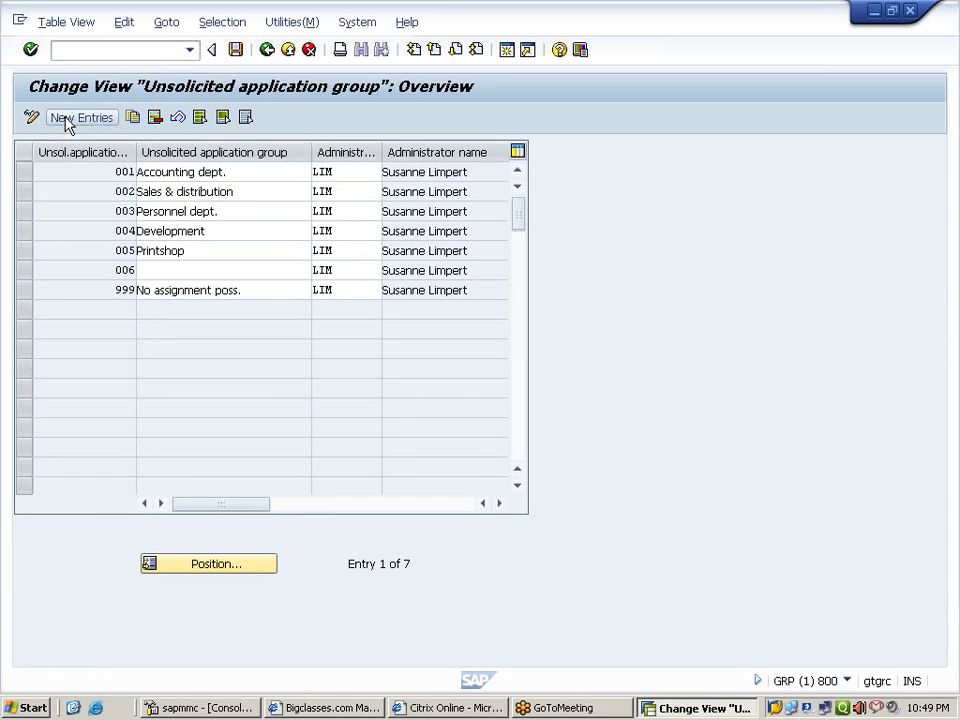
type("333")
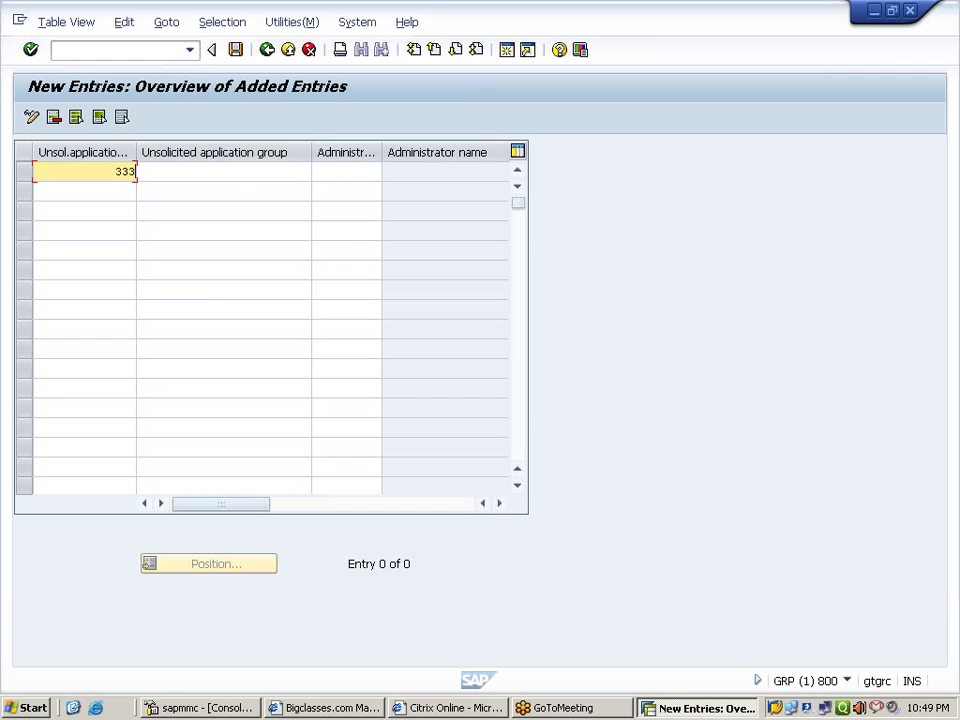
key("Tab")
type("HR")
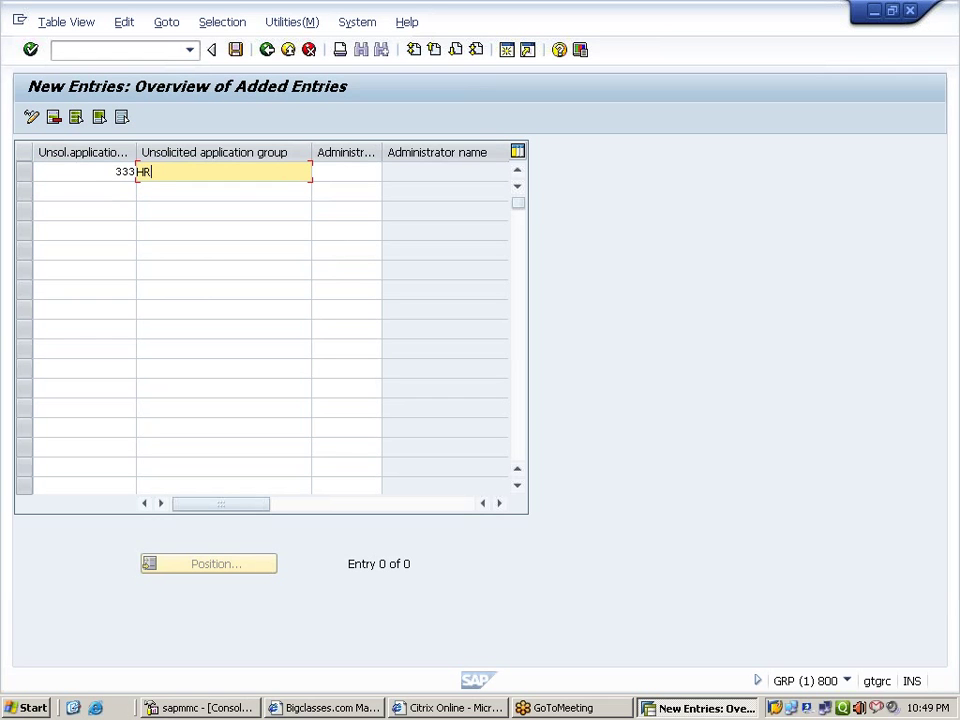
type("M")
left_click(338, 176)
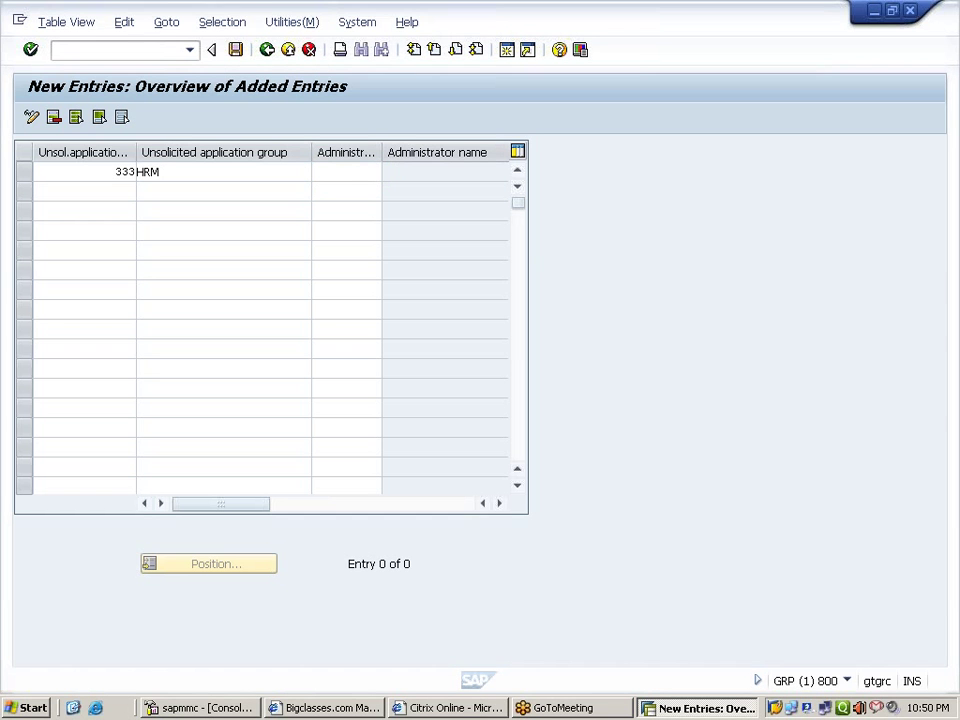
type("RAJ")
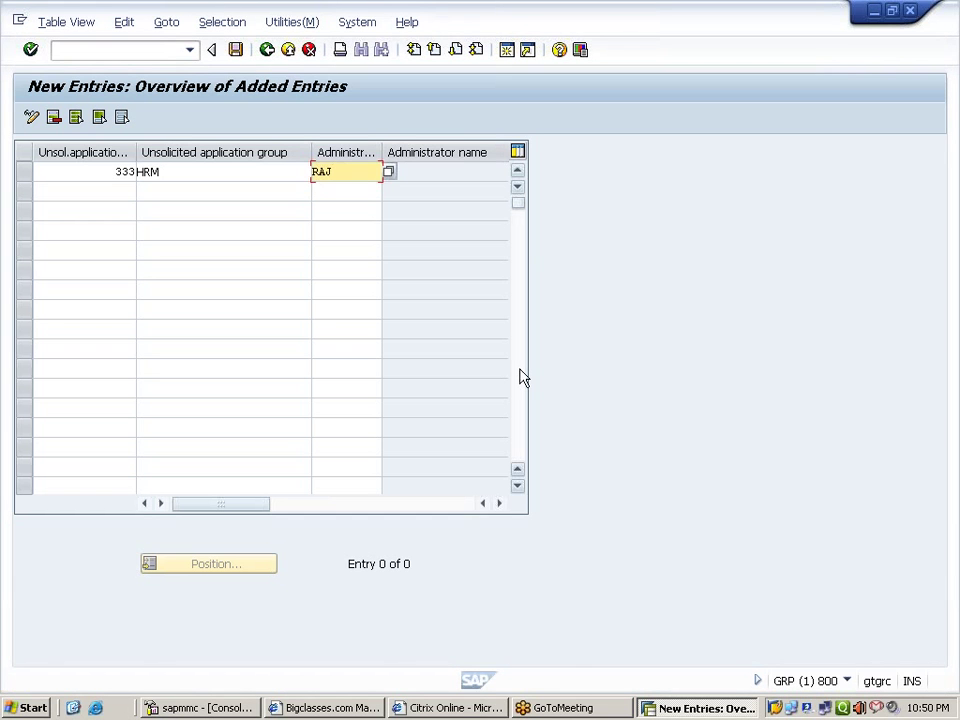
key("Return")
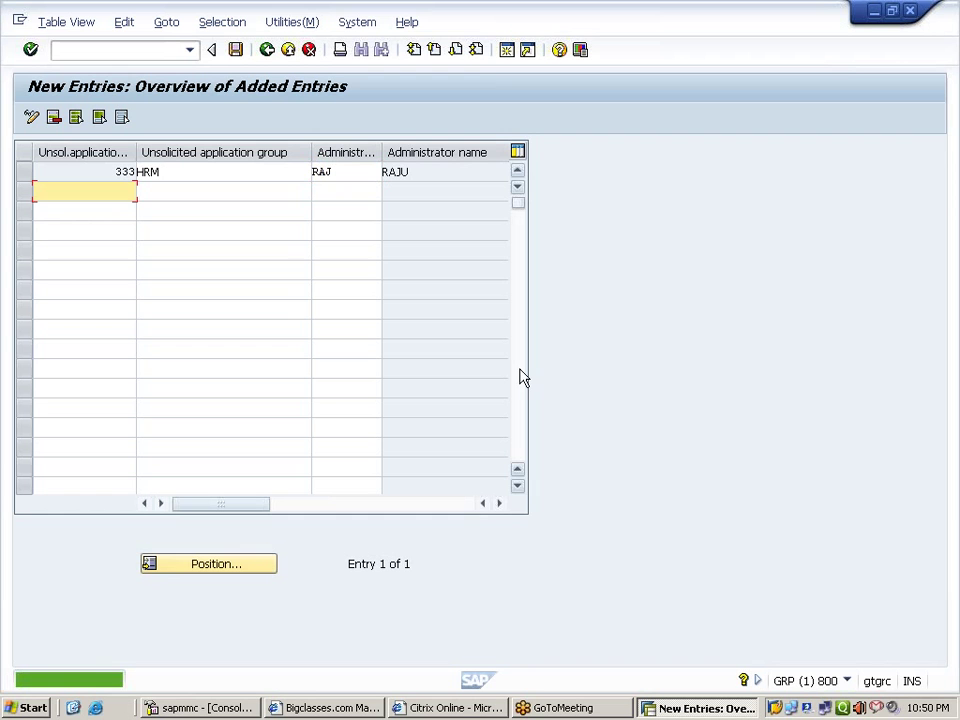
left_click(412, 172)
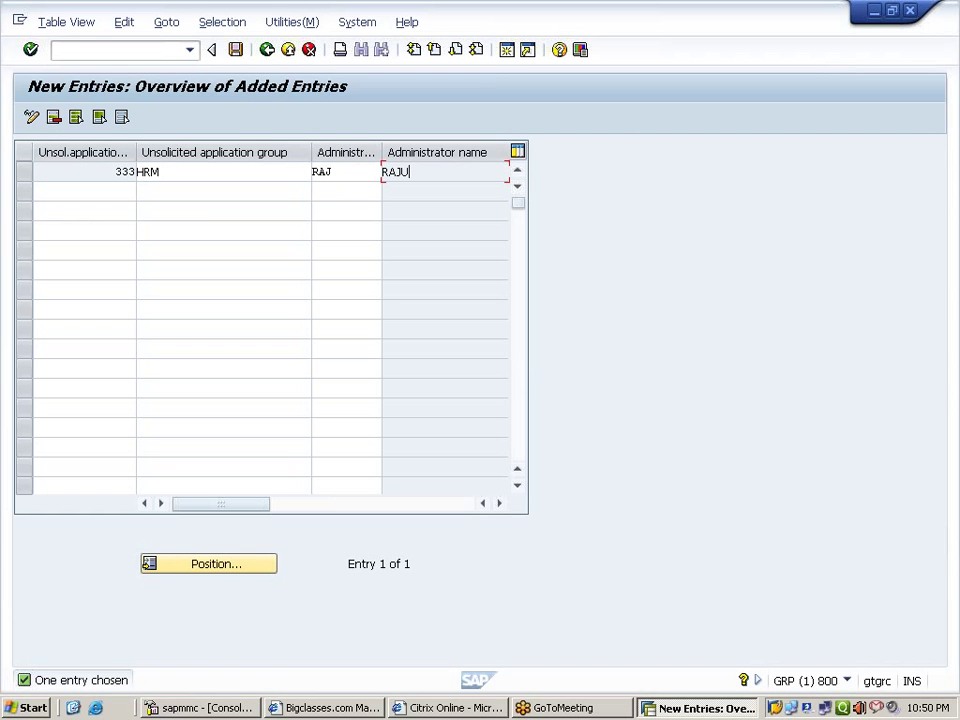
left_click_drag(411, 172, 383, 172)
left_click(336, 172)
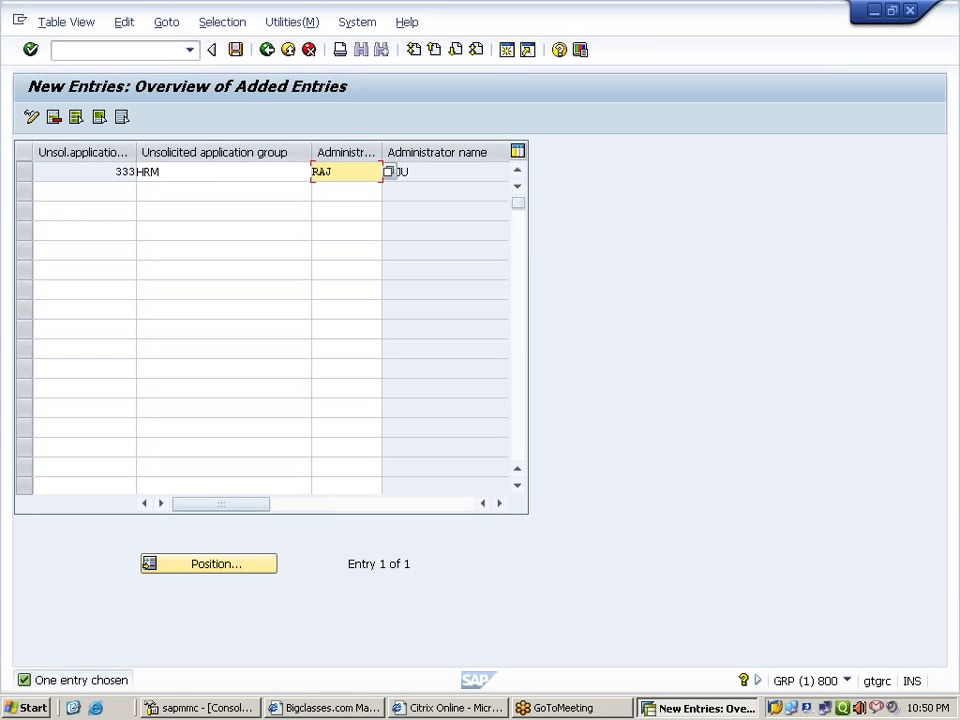
left_click(222, 172)
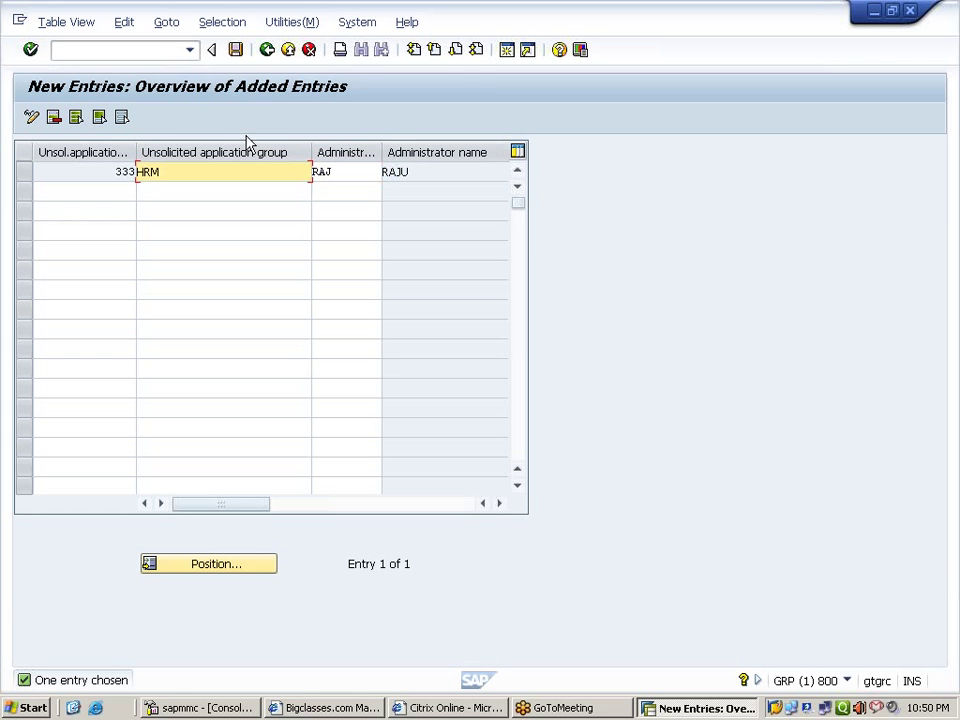
Save the new unsolicited application group under customizing request GRPK900004
left_click(236, 50)
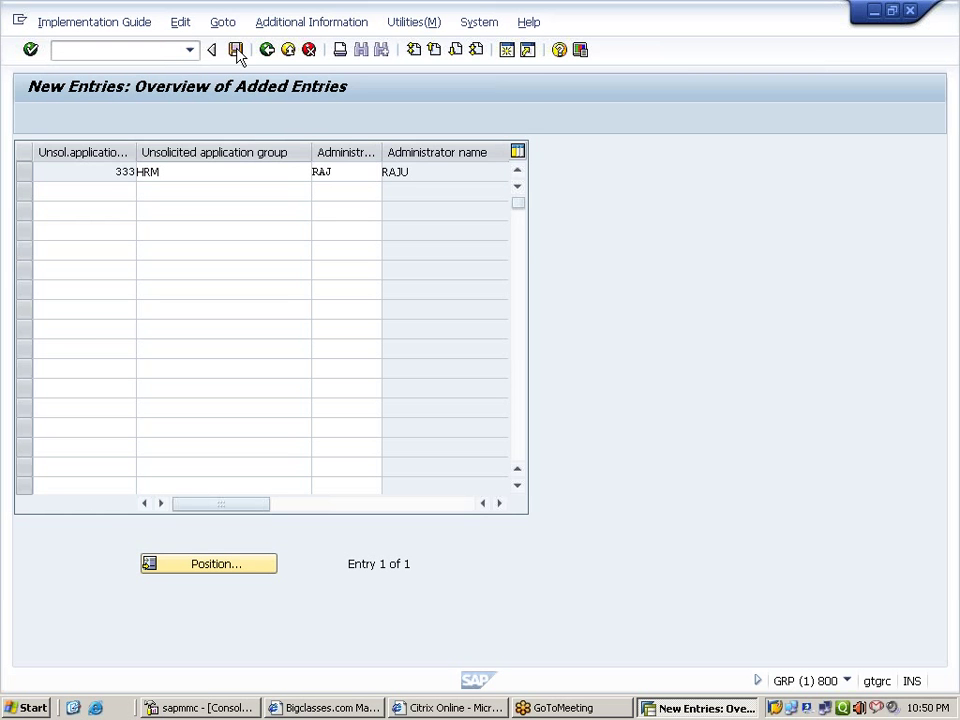
left_click(236, 50)
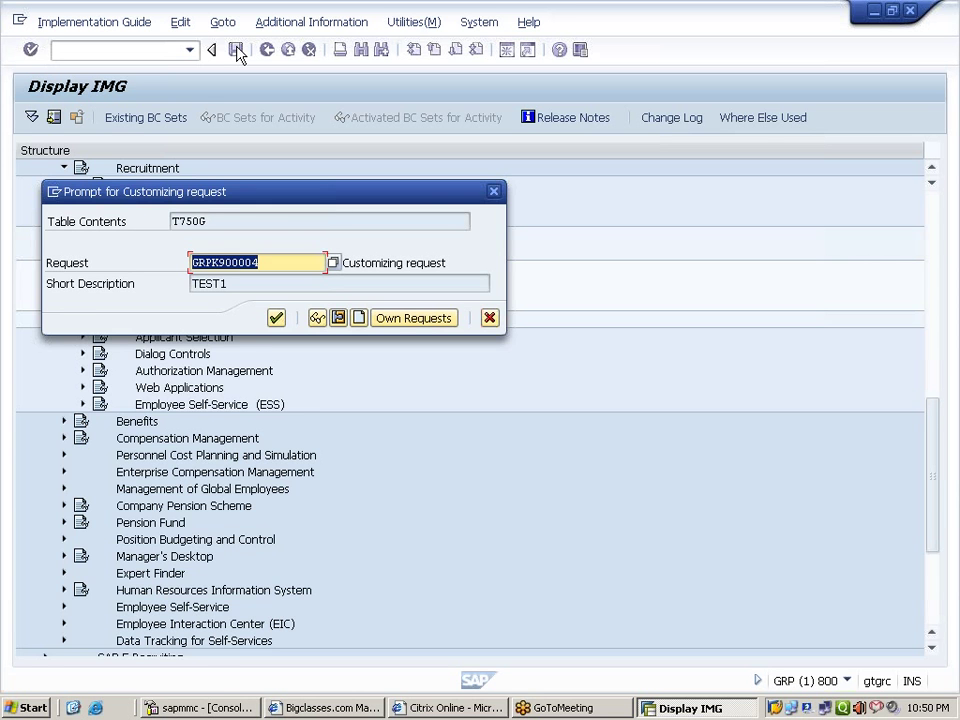
left_click(276, 318)
Expand Application Status under Applicant Selection and open the Change status texts activity, acknowledging the SAP data notice
left_click(83, 218)
left_click(83, 236)
left_click(102, 252)
left_click(158, 269)
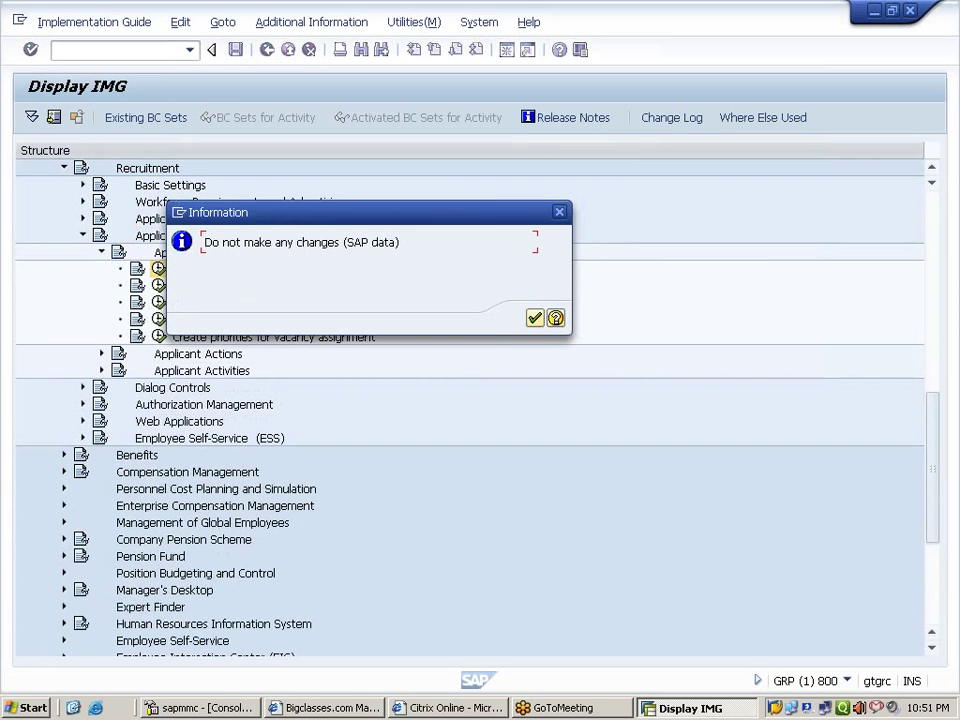
left_click(537, 318)
Examine applicant statuses 1 to 6, from In process to Offer rejected, clear their marking and return to the IMG structure
left_click(30, 176)
left_click_drag(30, 176, 28, 271)
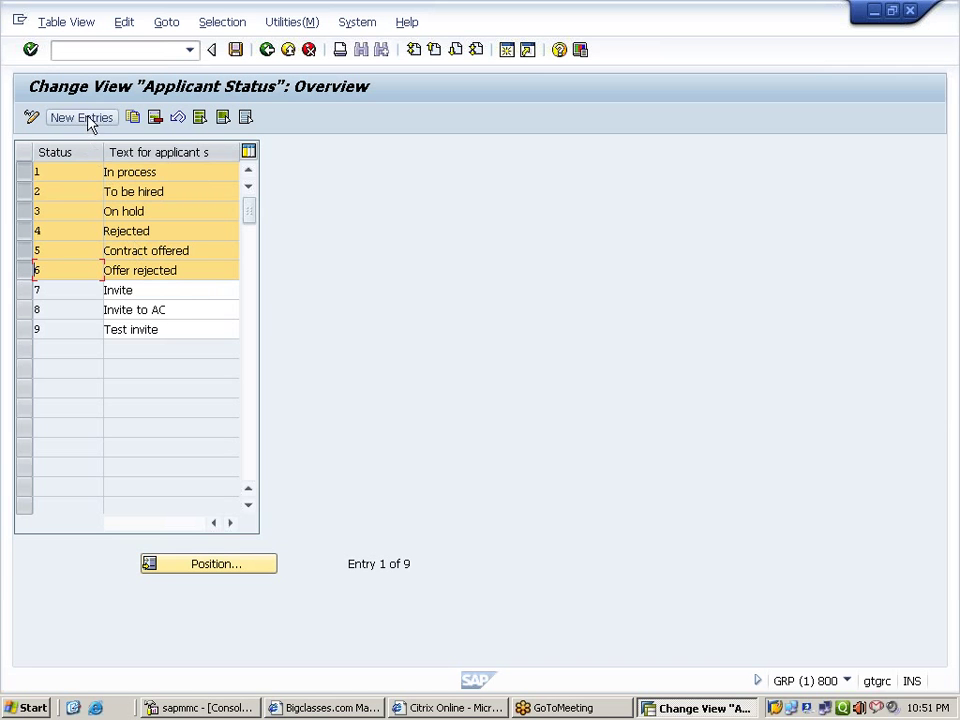
left_click(21, 175)
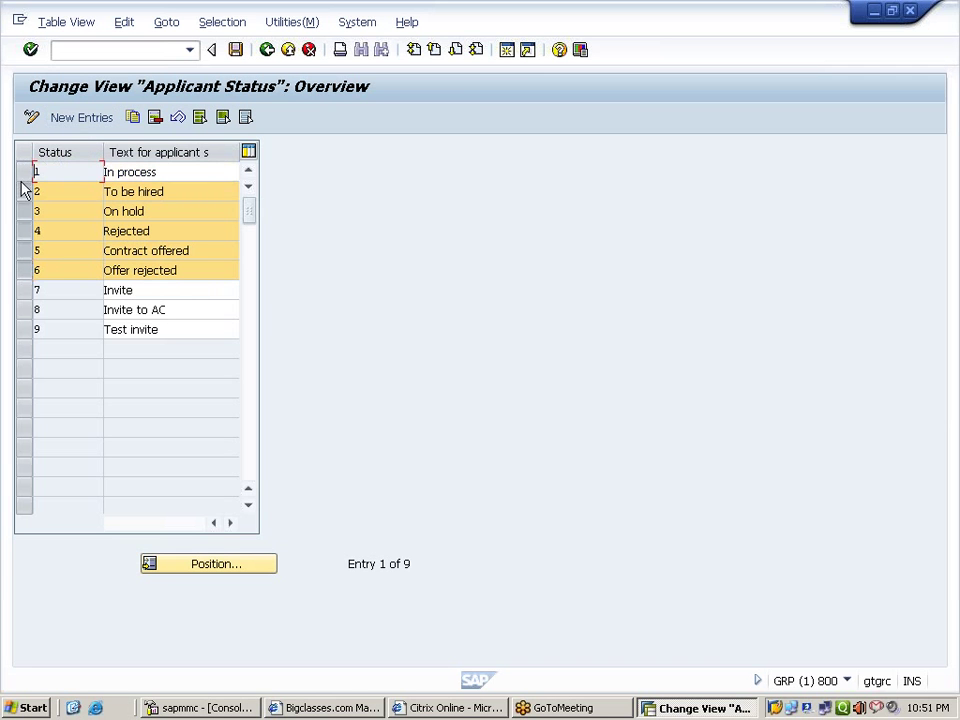
left_click(24, 191)
left_click(23, 211)
left_click(23, 233)
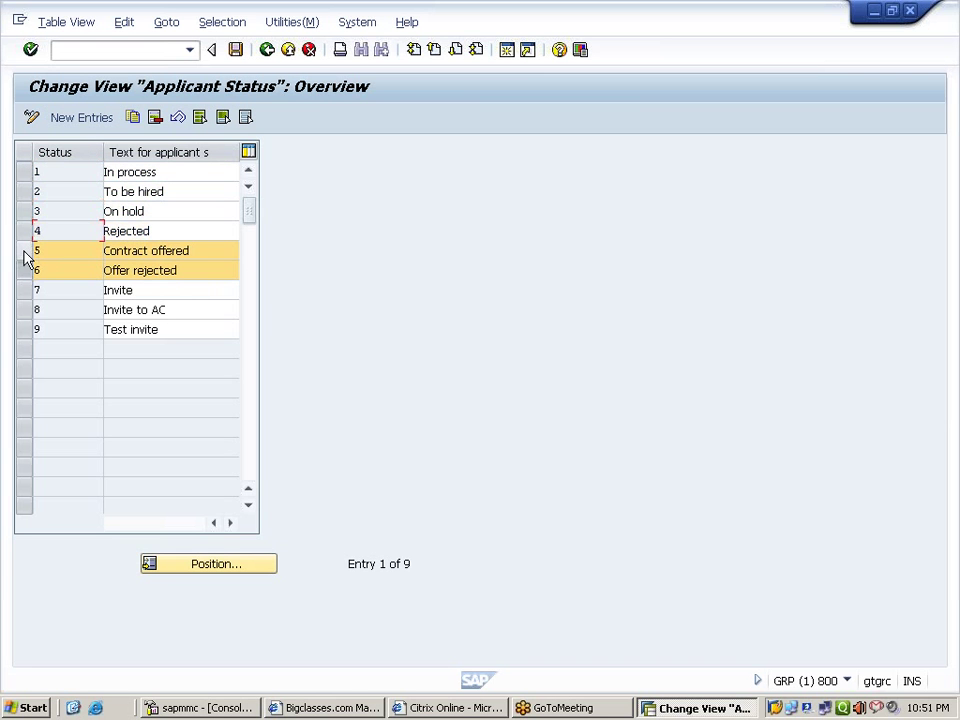
left_click(24, 252)
left_click(24, 270)
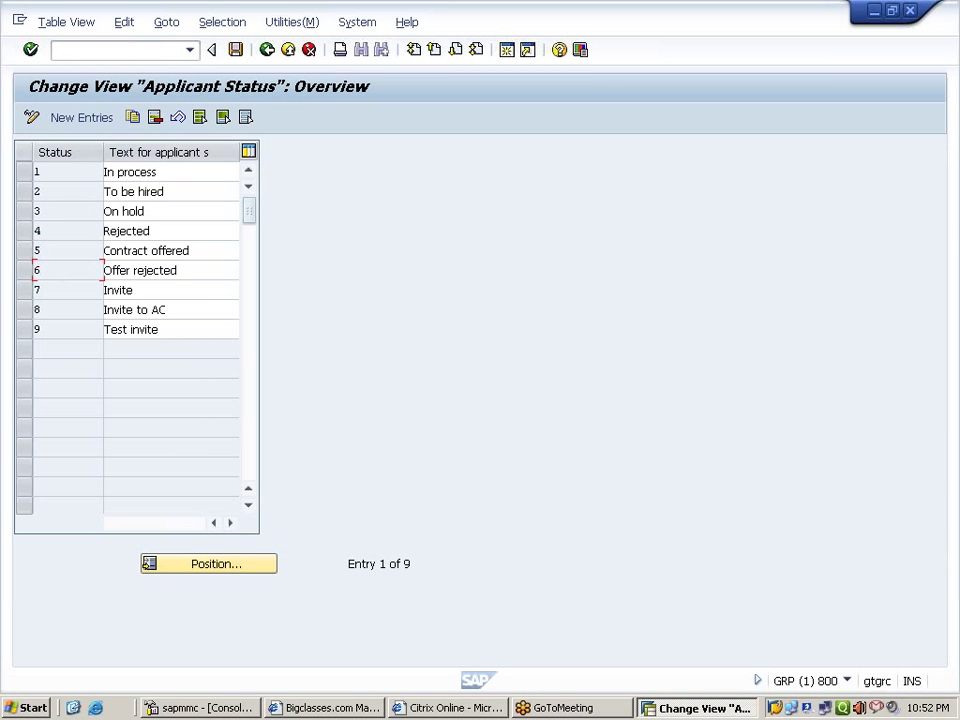
left_click(269, 52)
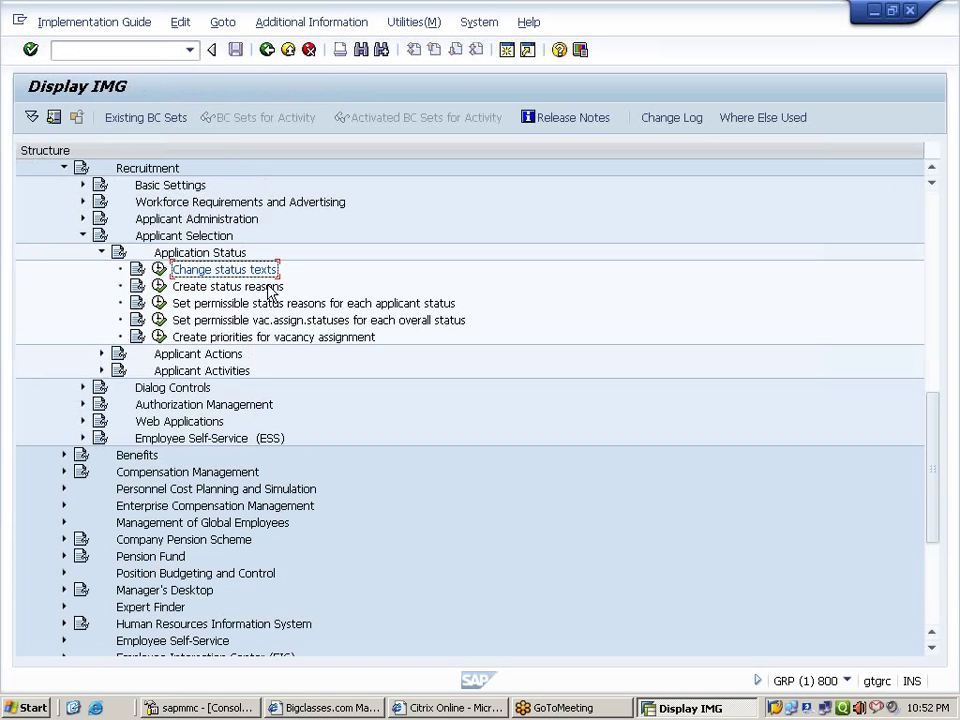
Open the Create status reasons activity under Application Status and review the existing status reasons 01 to 05
left_click(268, 287)
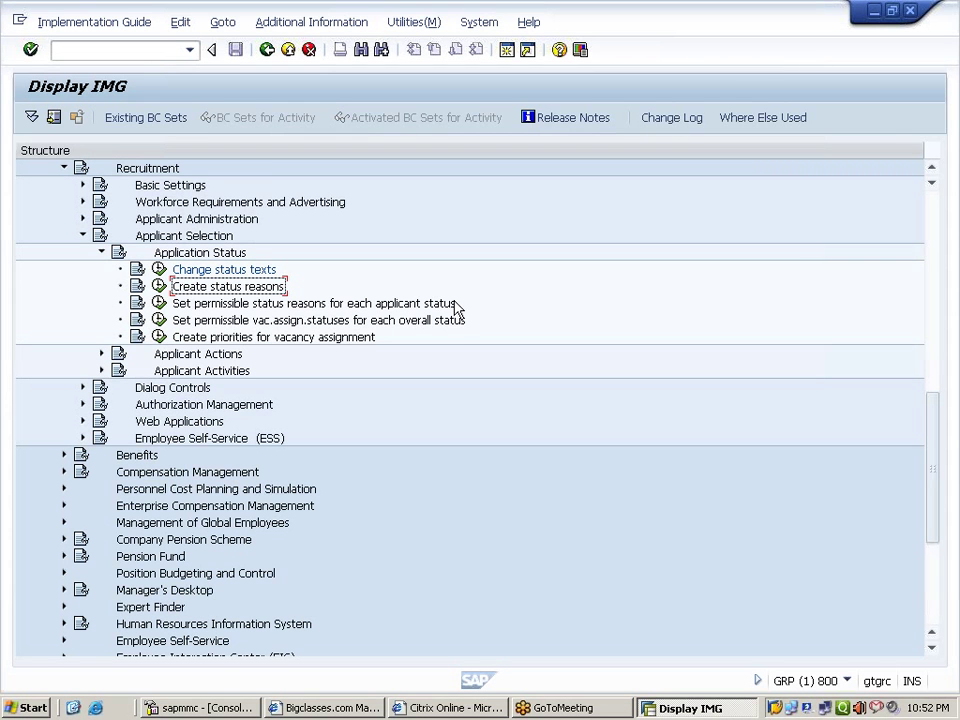
left_click(160, 286)
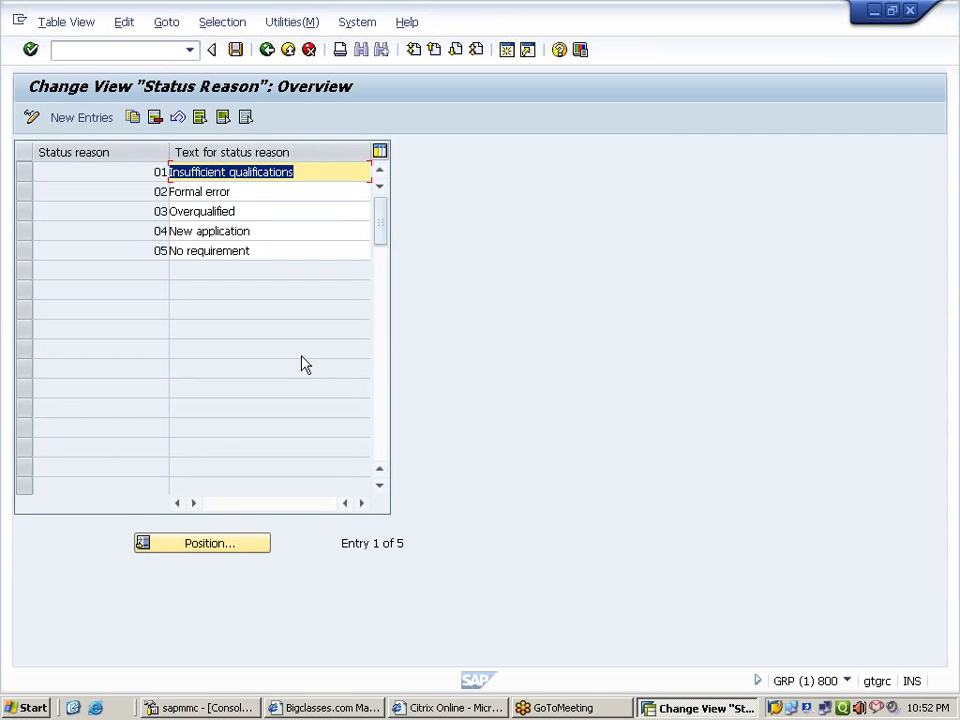
left_click(214, 191)
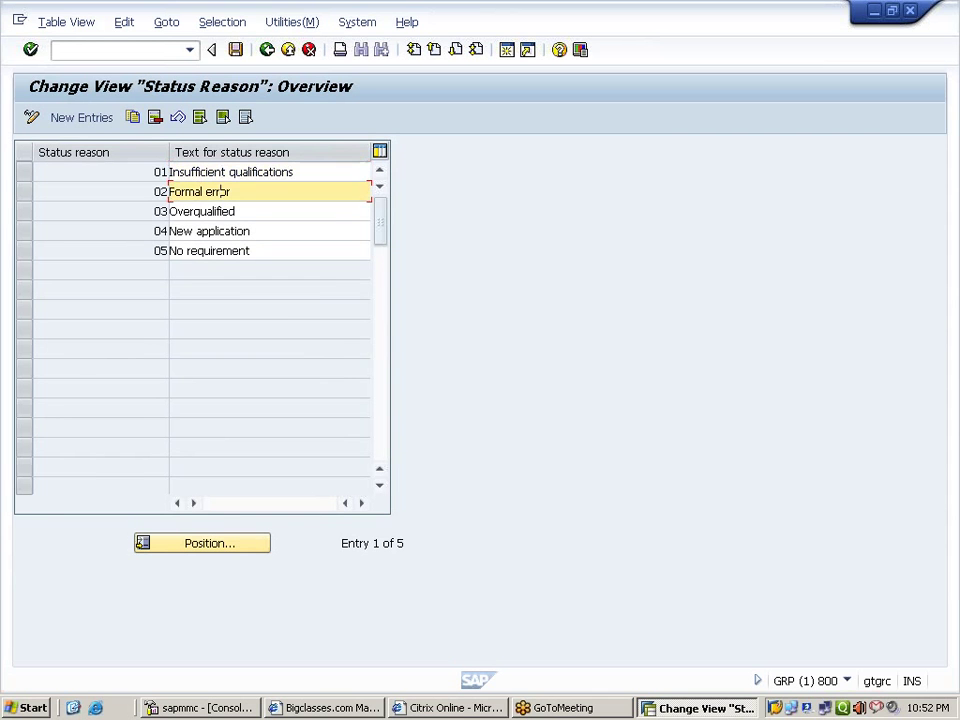
left_click(214, 211)
left_click(223, 251)
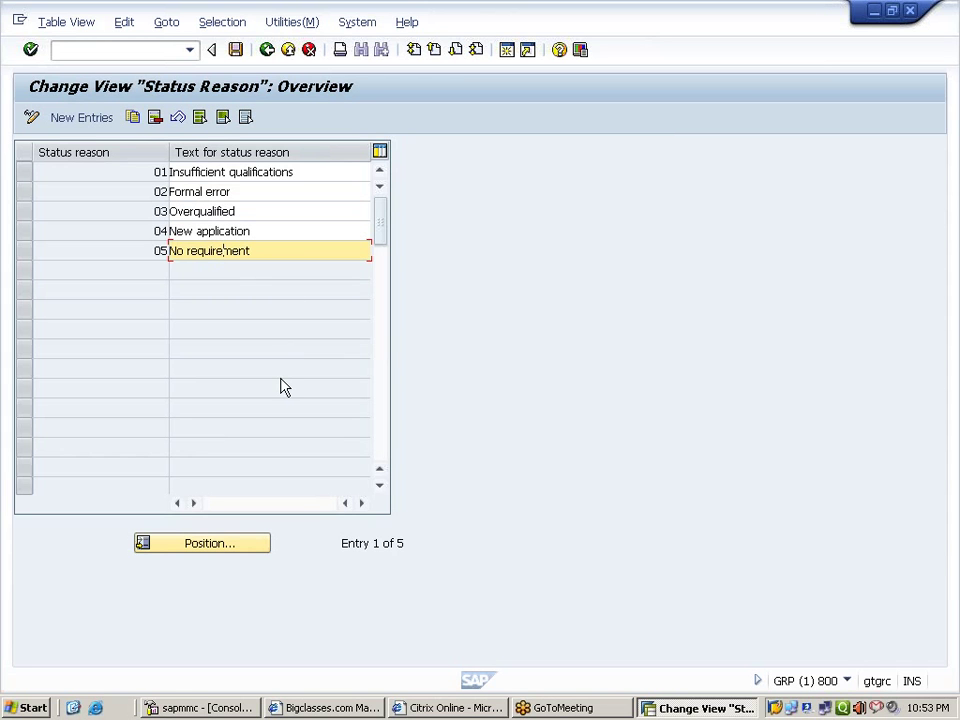
Create a new entry for status reason 06 with the text LOCATION CONSTRAINTS and confirm the row
left_click(101, 123)
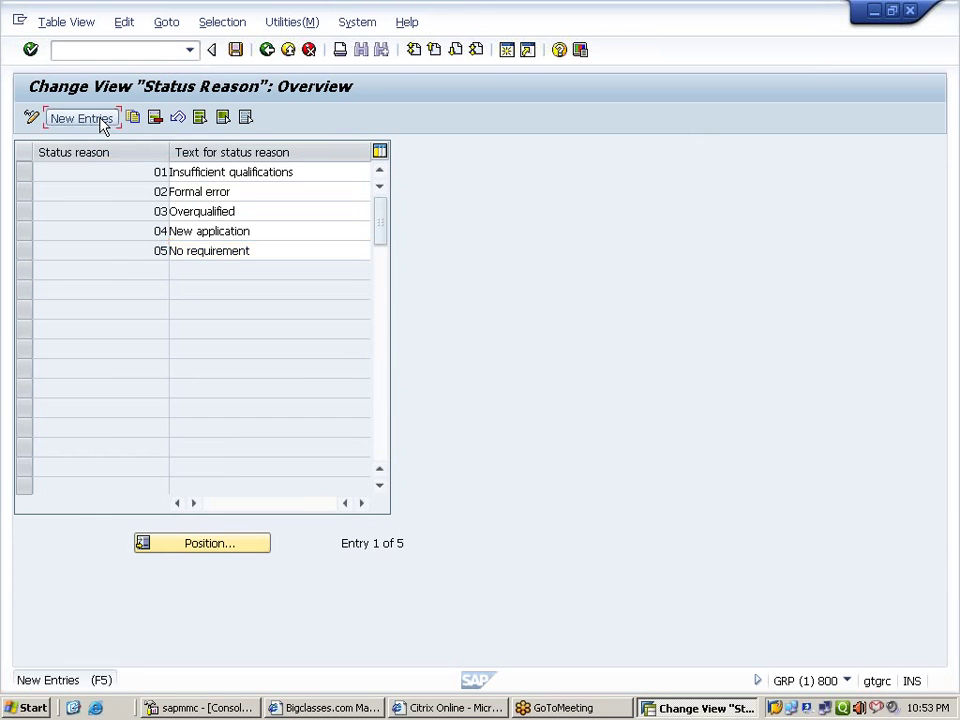
type("06")
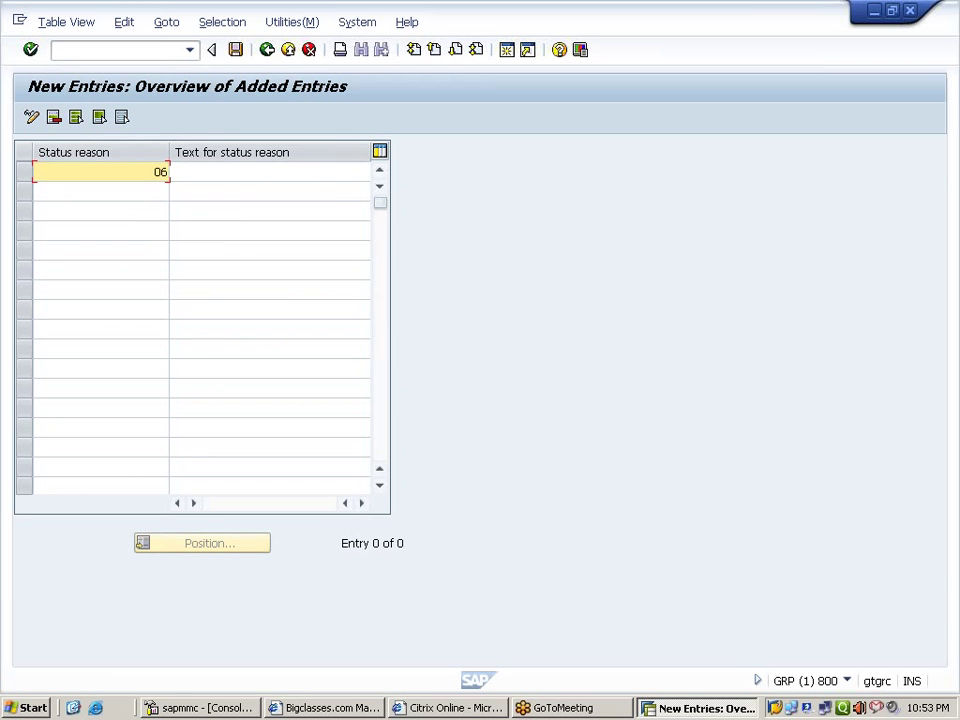
key("Tab")
type("L")
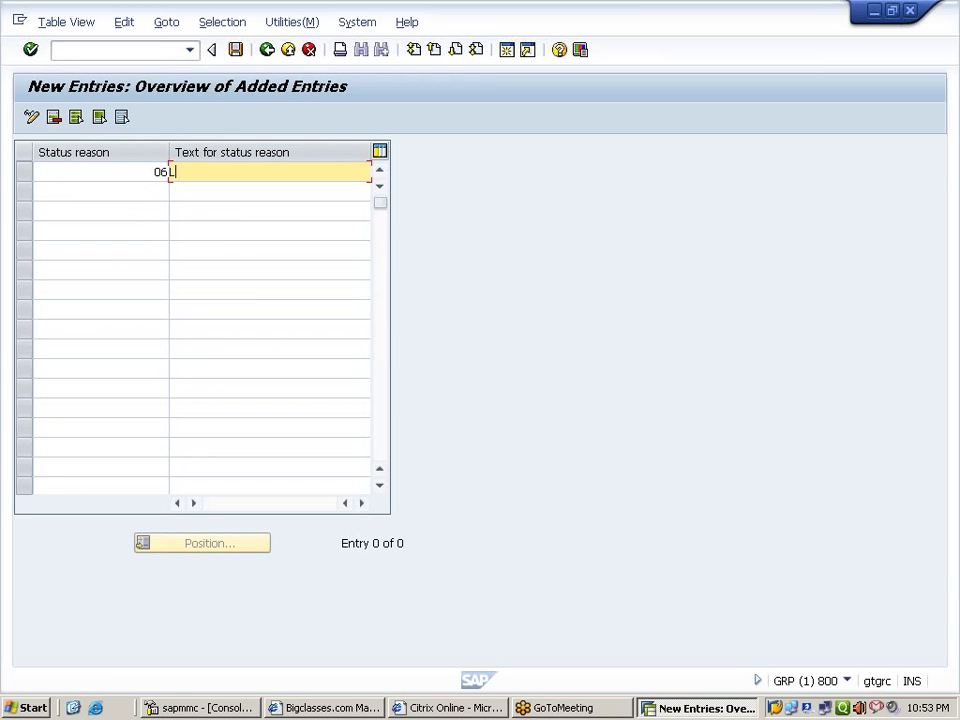
type("OCATION CONSTRAINTS")
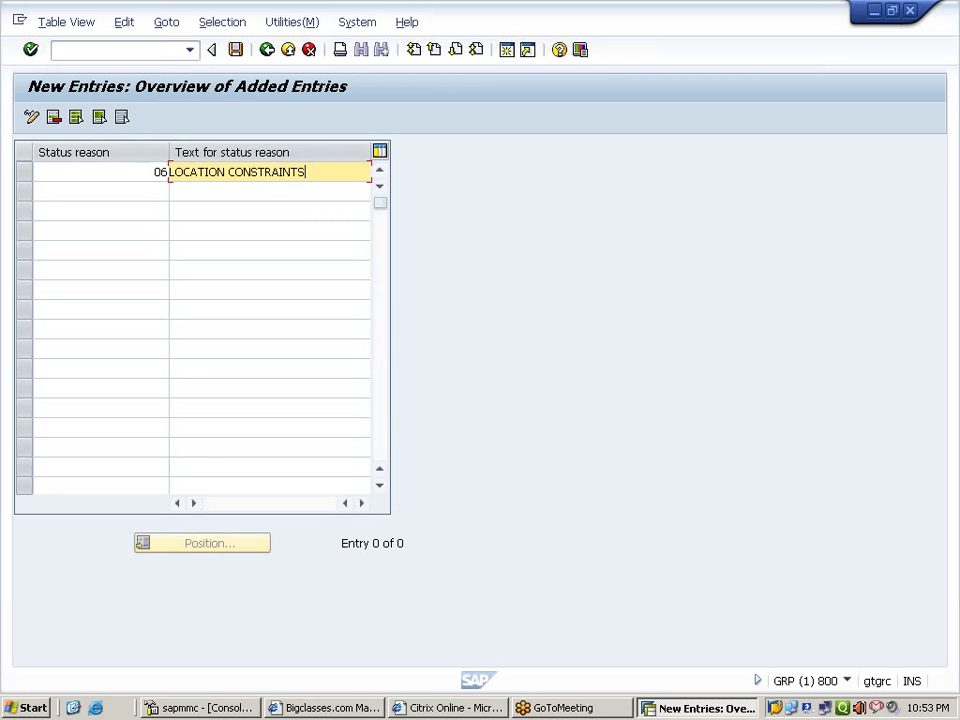
key("Return")
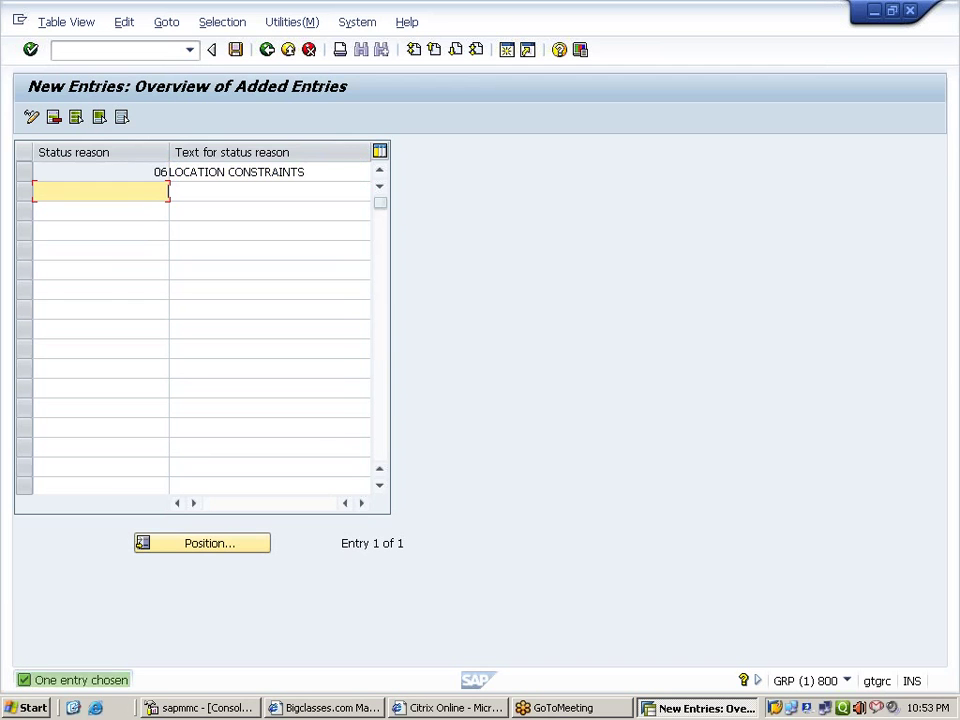
Add status reason 07 with the text GRADE CONSTRAINTS and confirm the row
type("07")
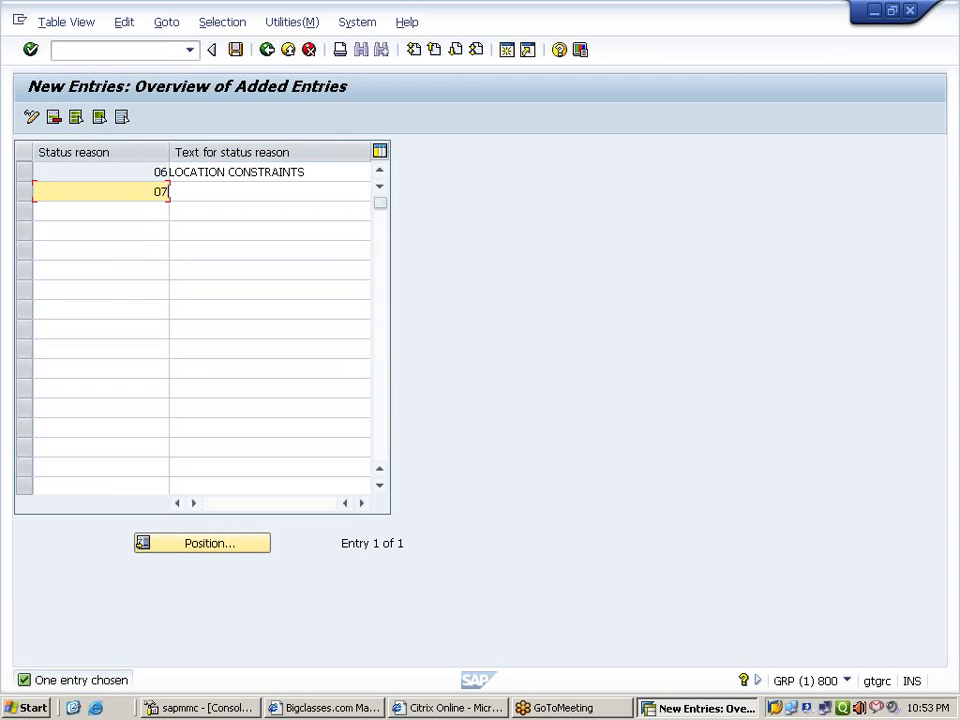
key("Tab")
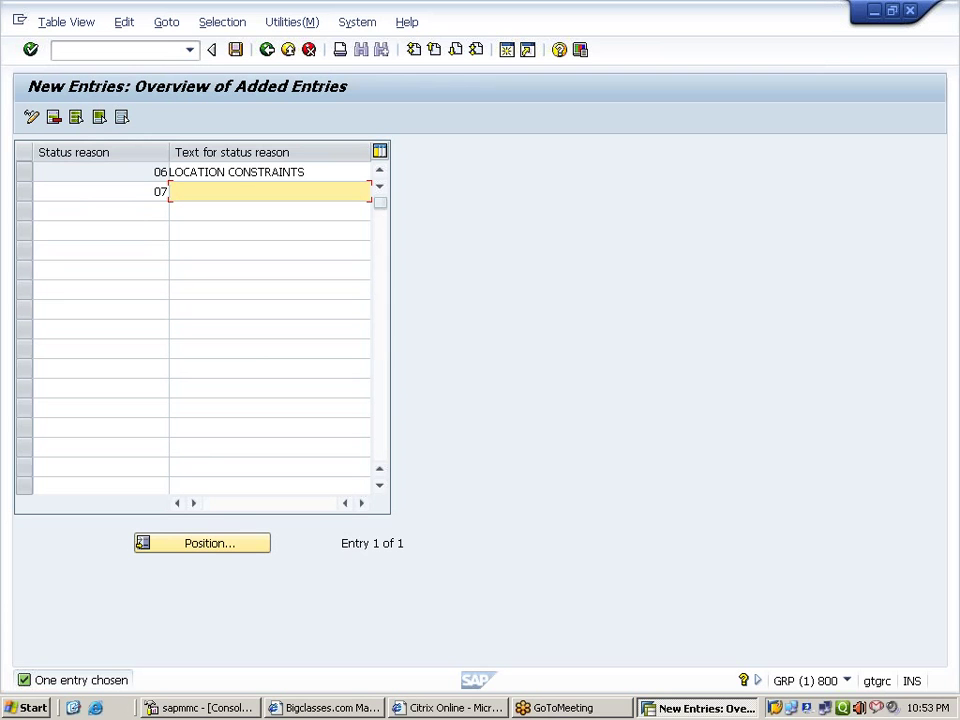
type("GRADE CONSTRAINTS")
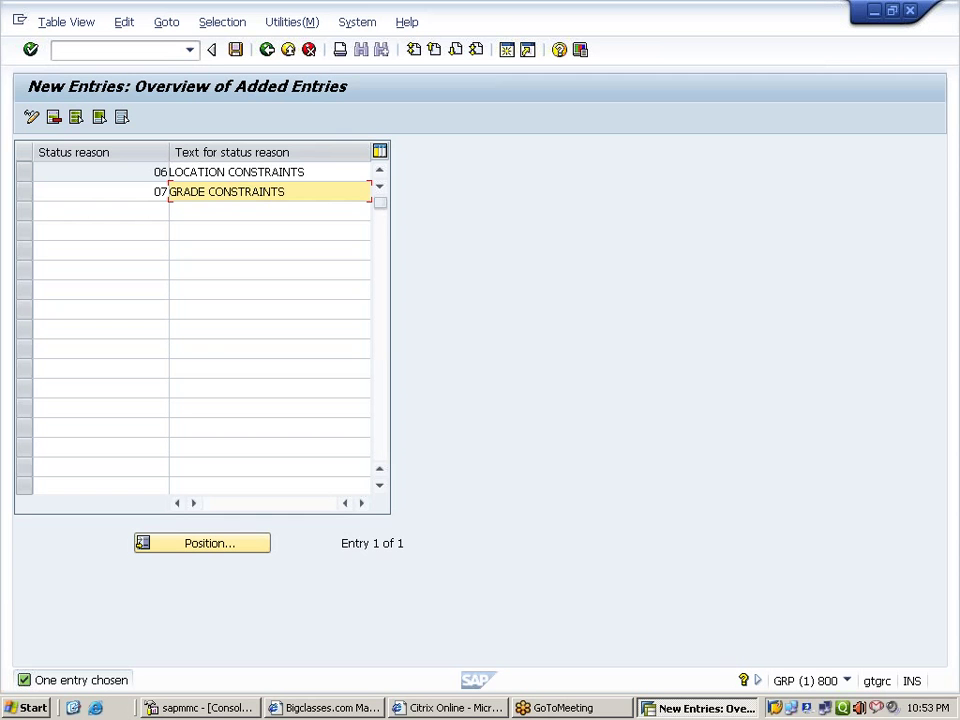
key("Return")
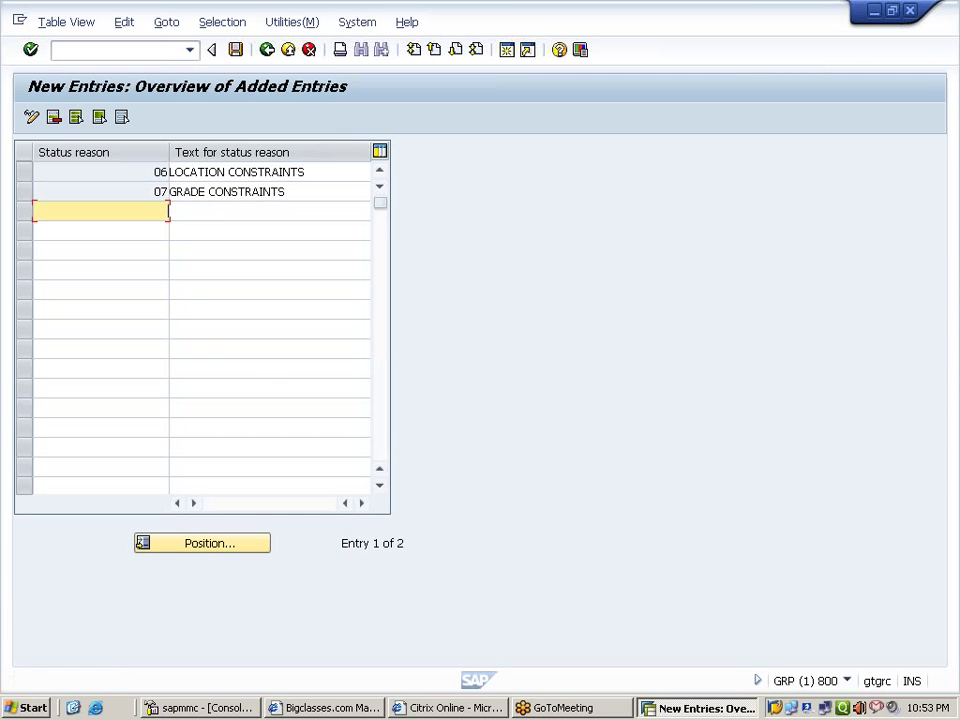
Save the new status reasons 06 and 07 in the Status Reason table
left_click(277, 364)
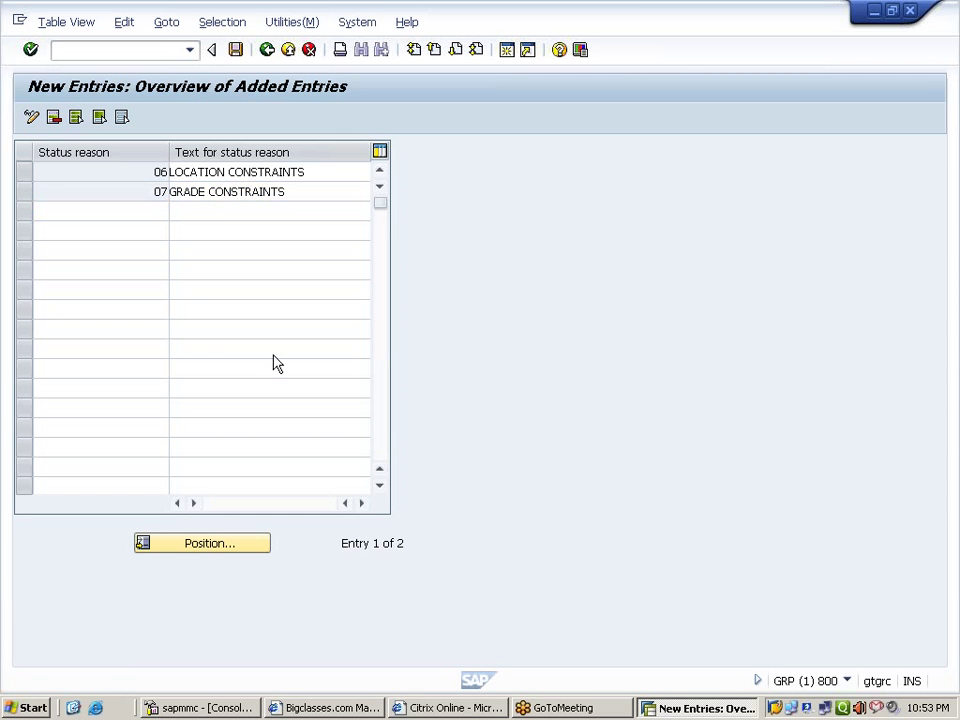
key("ctrl+s")
key("Return")
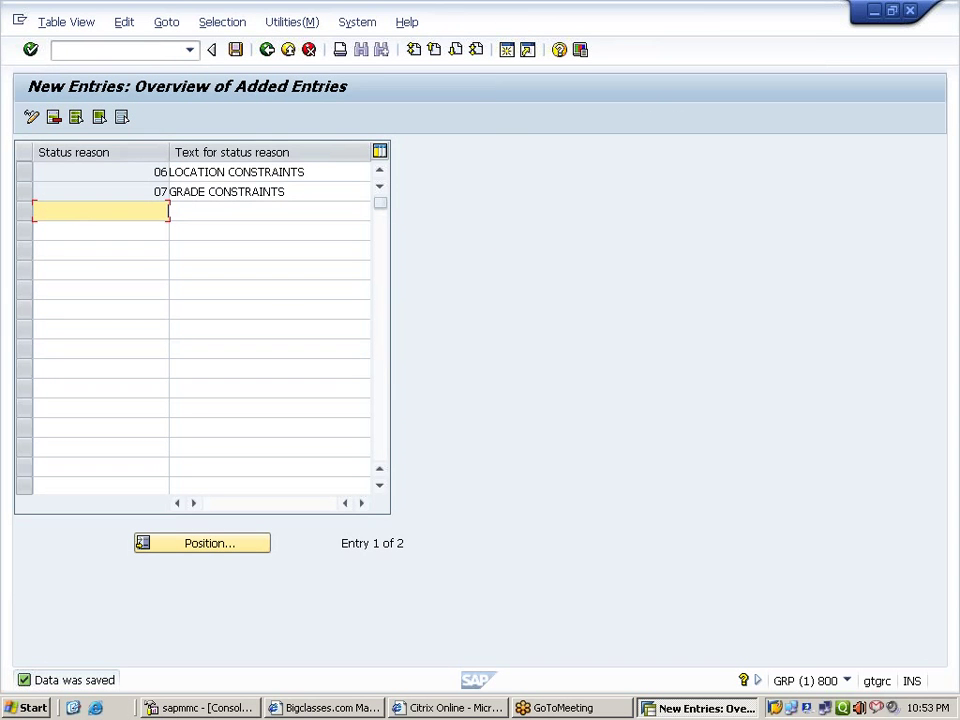
Check the two new reasons in the Status Reason overview and return to the IMG structure
left_click(295, 172)
left_click(295, 191)
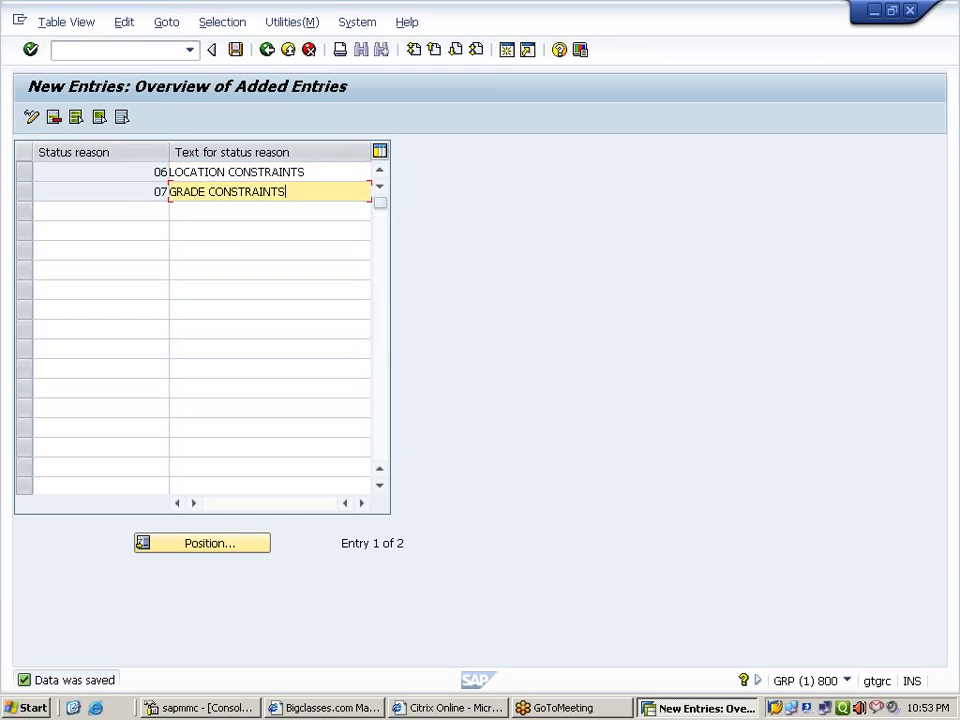
left_click(267, 51)
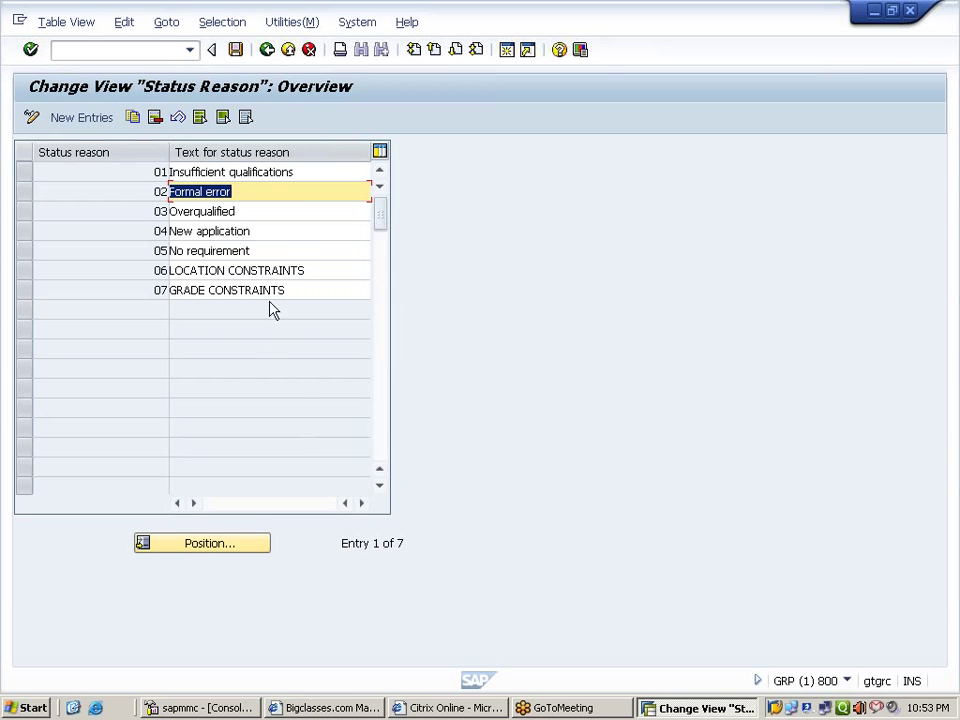
left_click(258, 270)
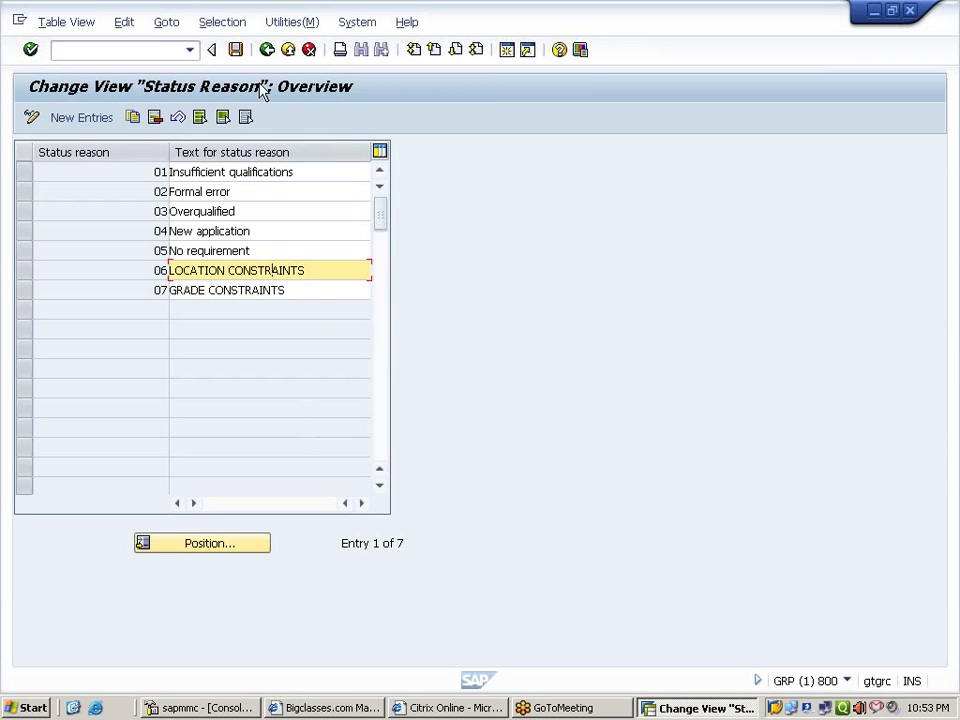
left_click(267, 50)
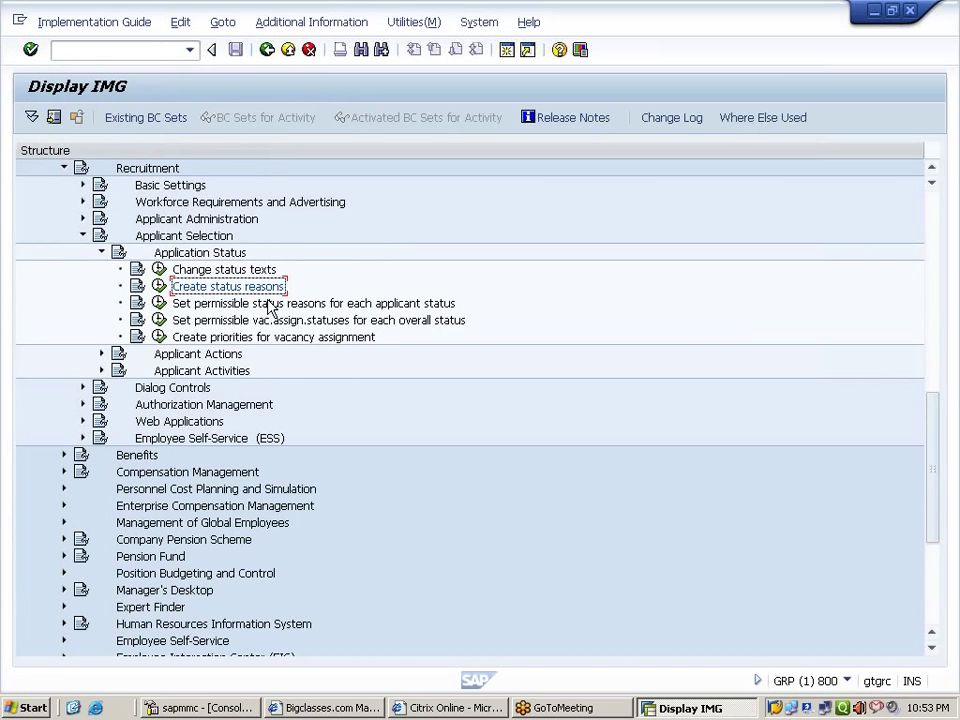
left_click(183, 306)
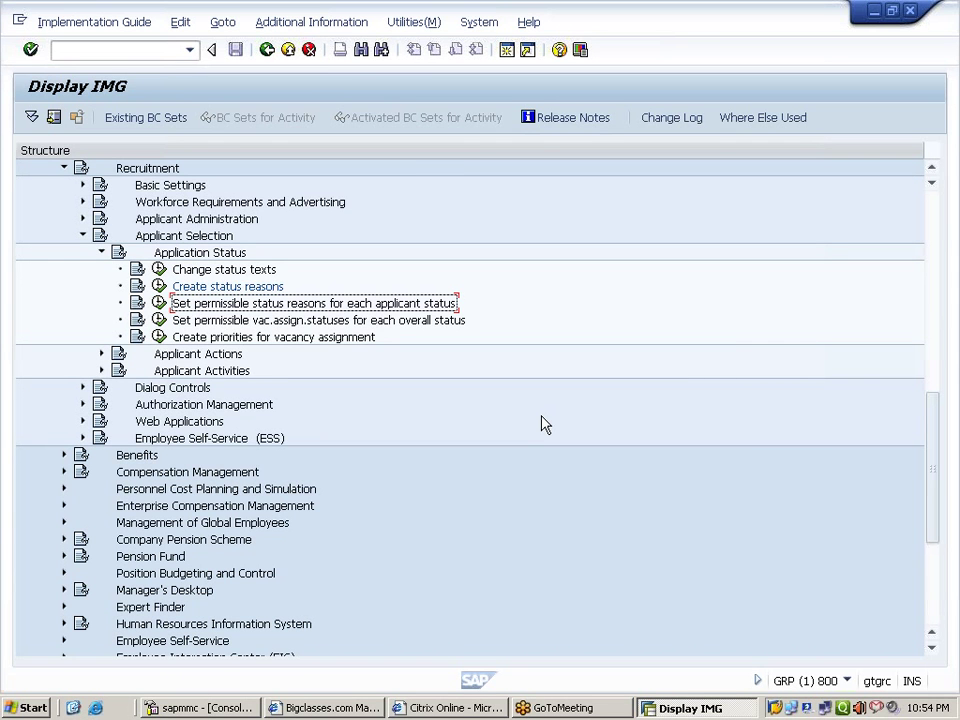
left_click(243, 288)
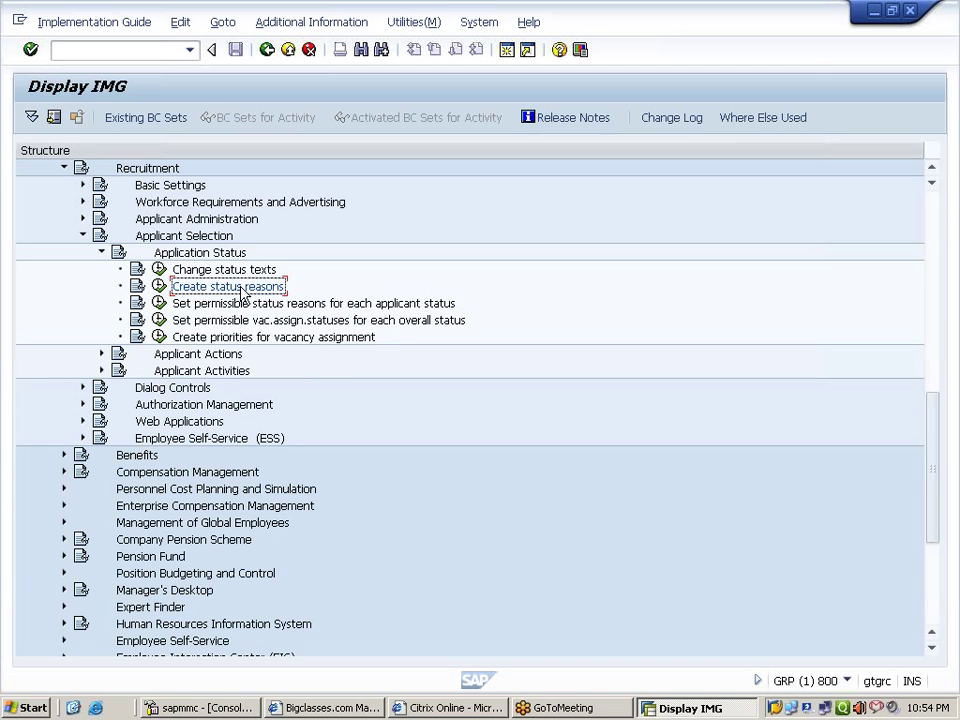